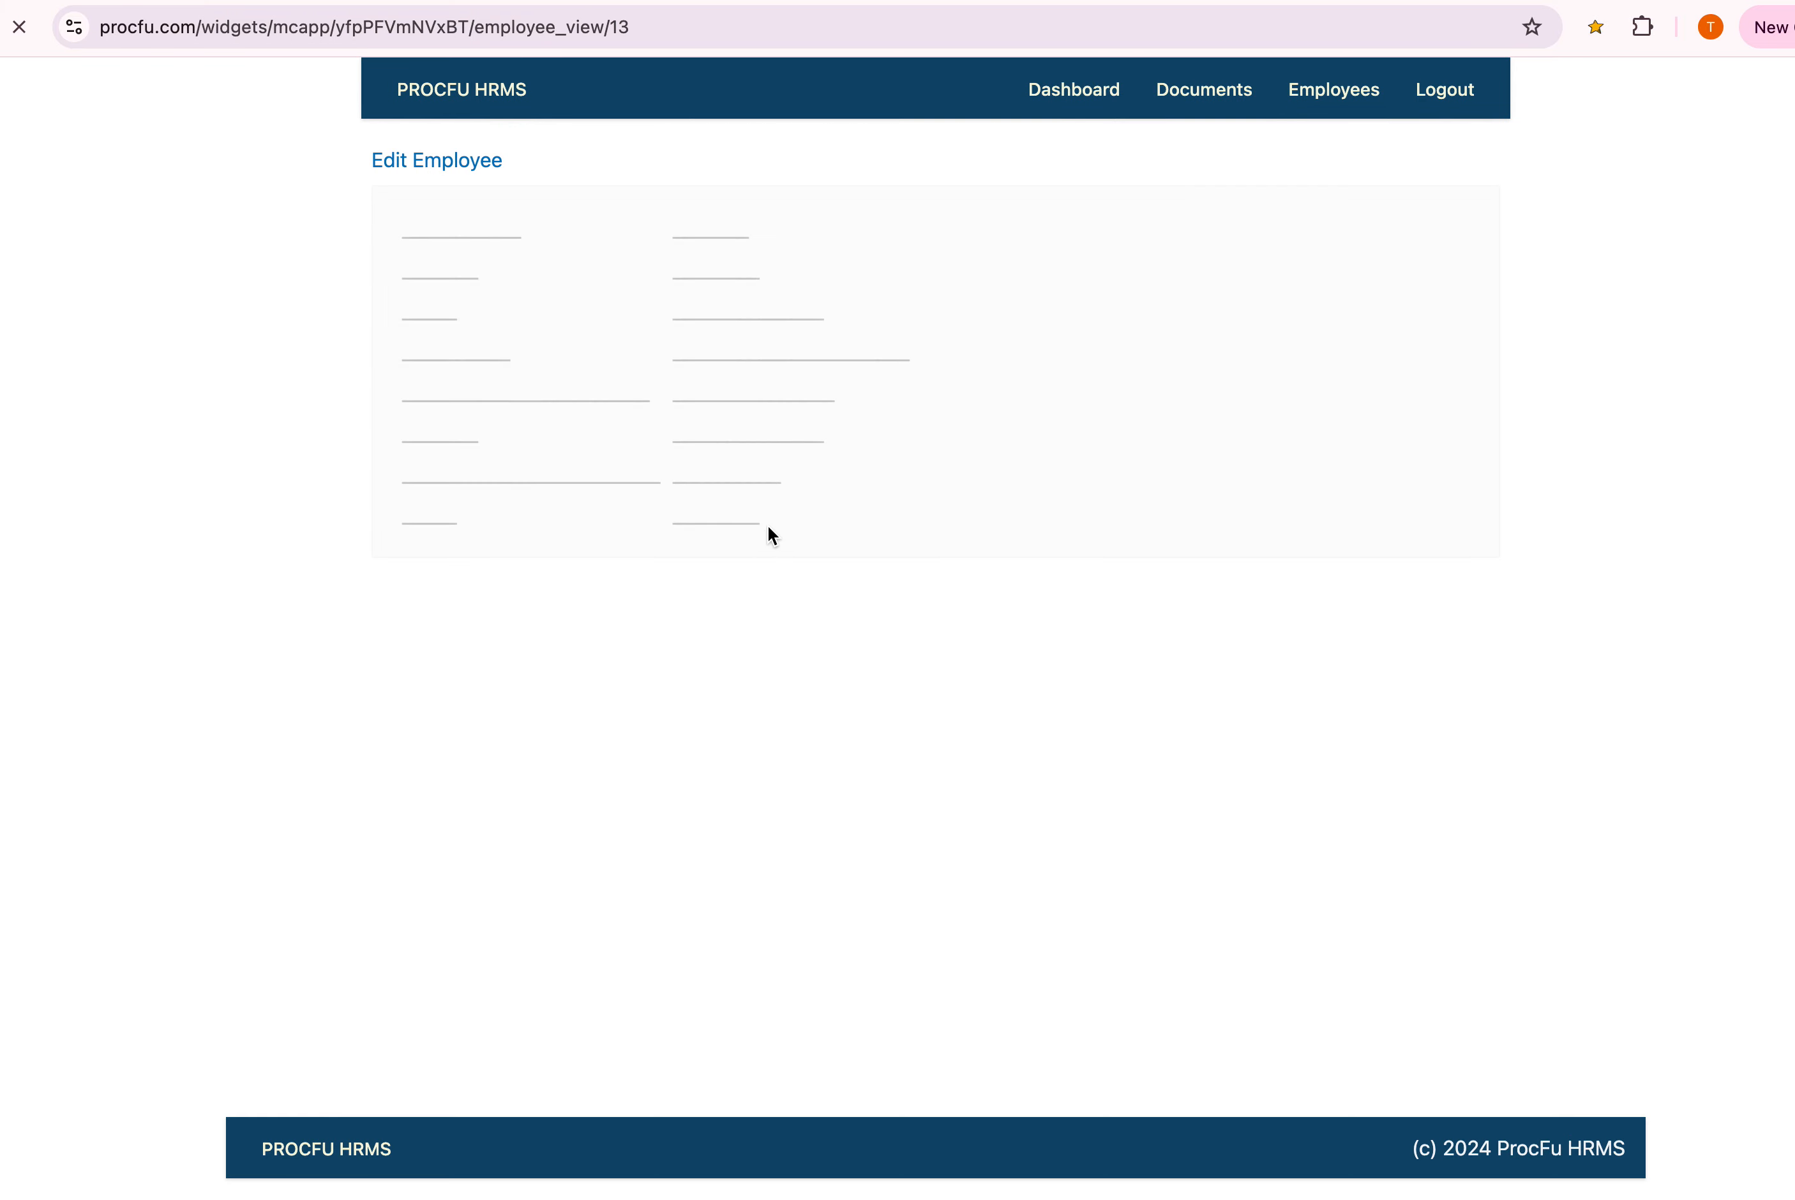
View the employee list and open the dashboard with its employee and document totals
click(1204, 90)
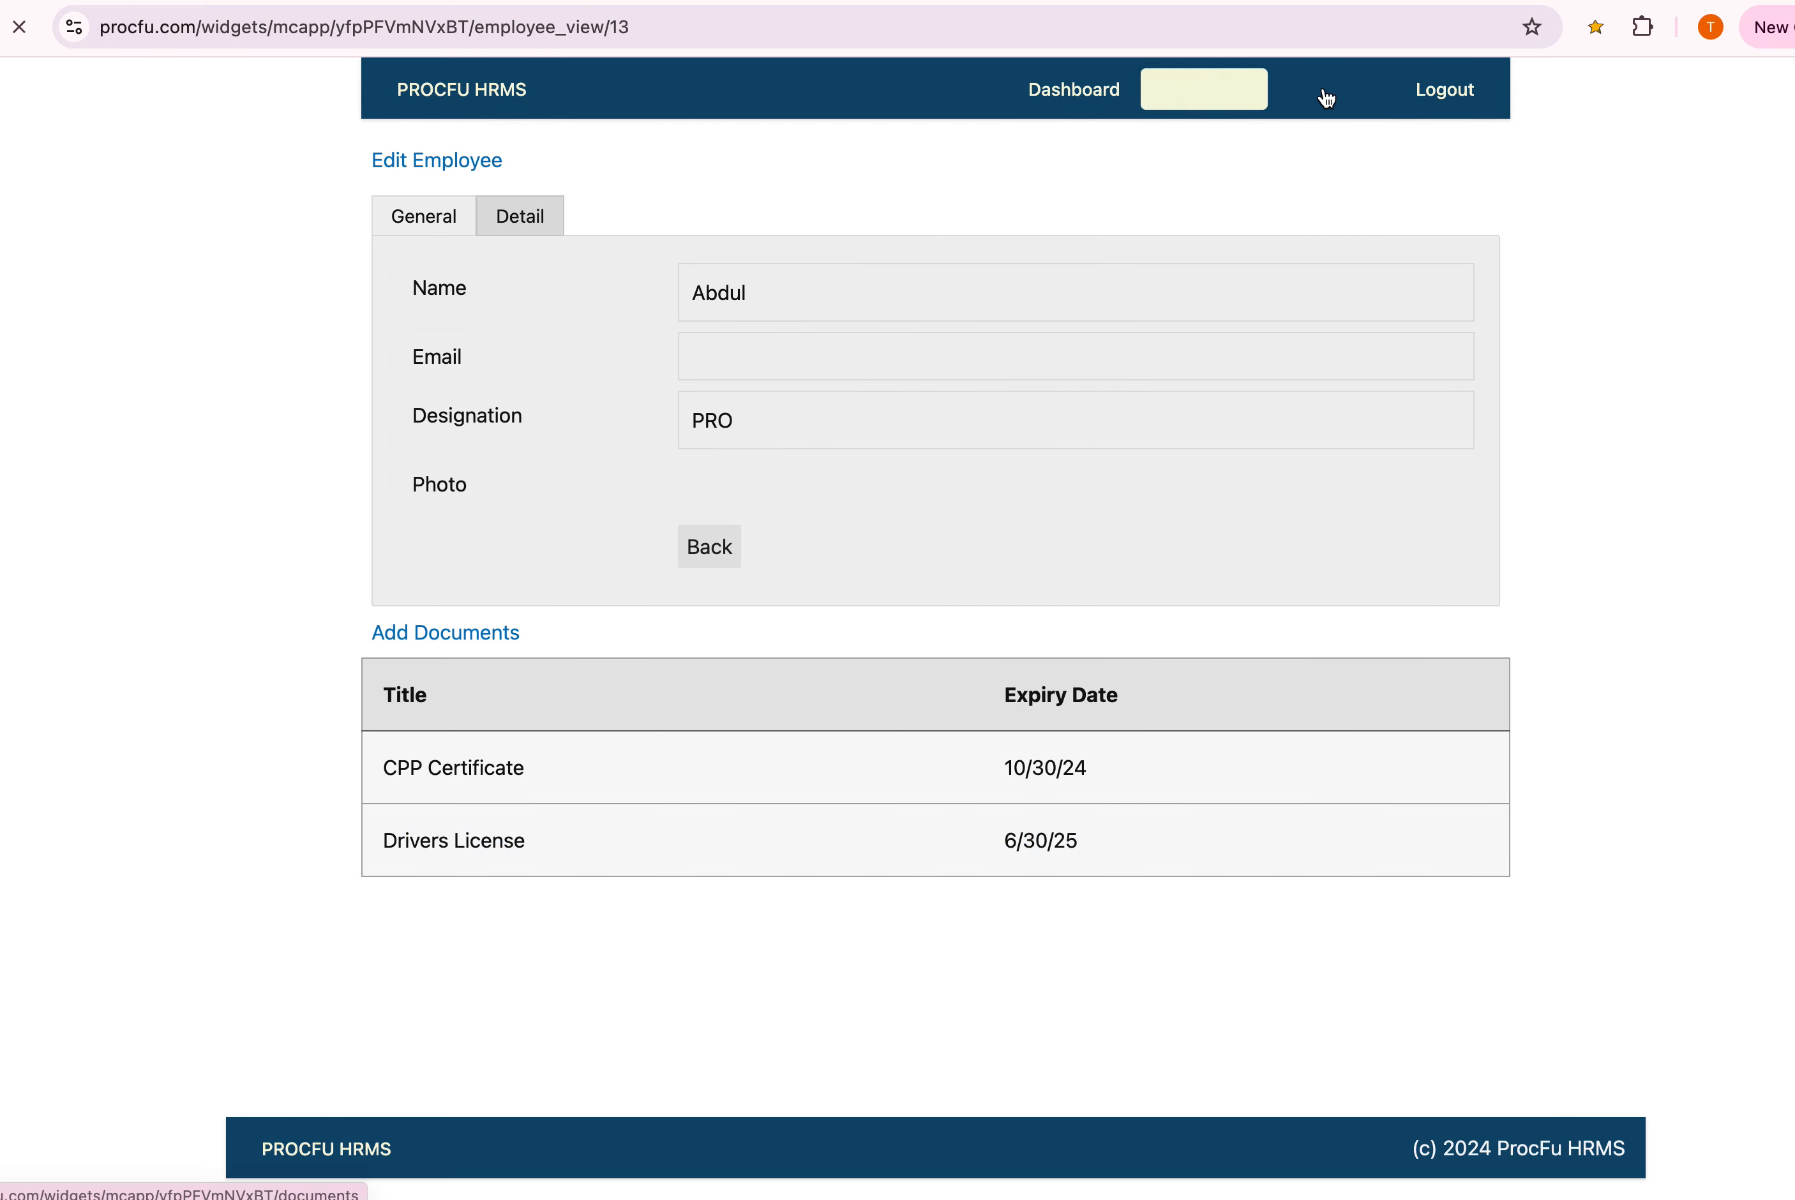
click(1294, 85)
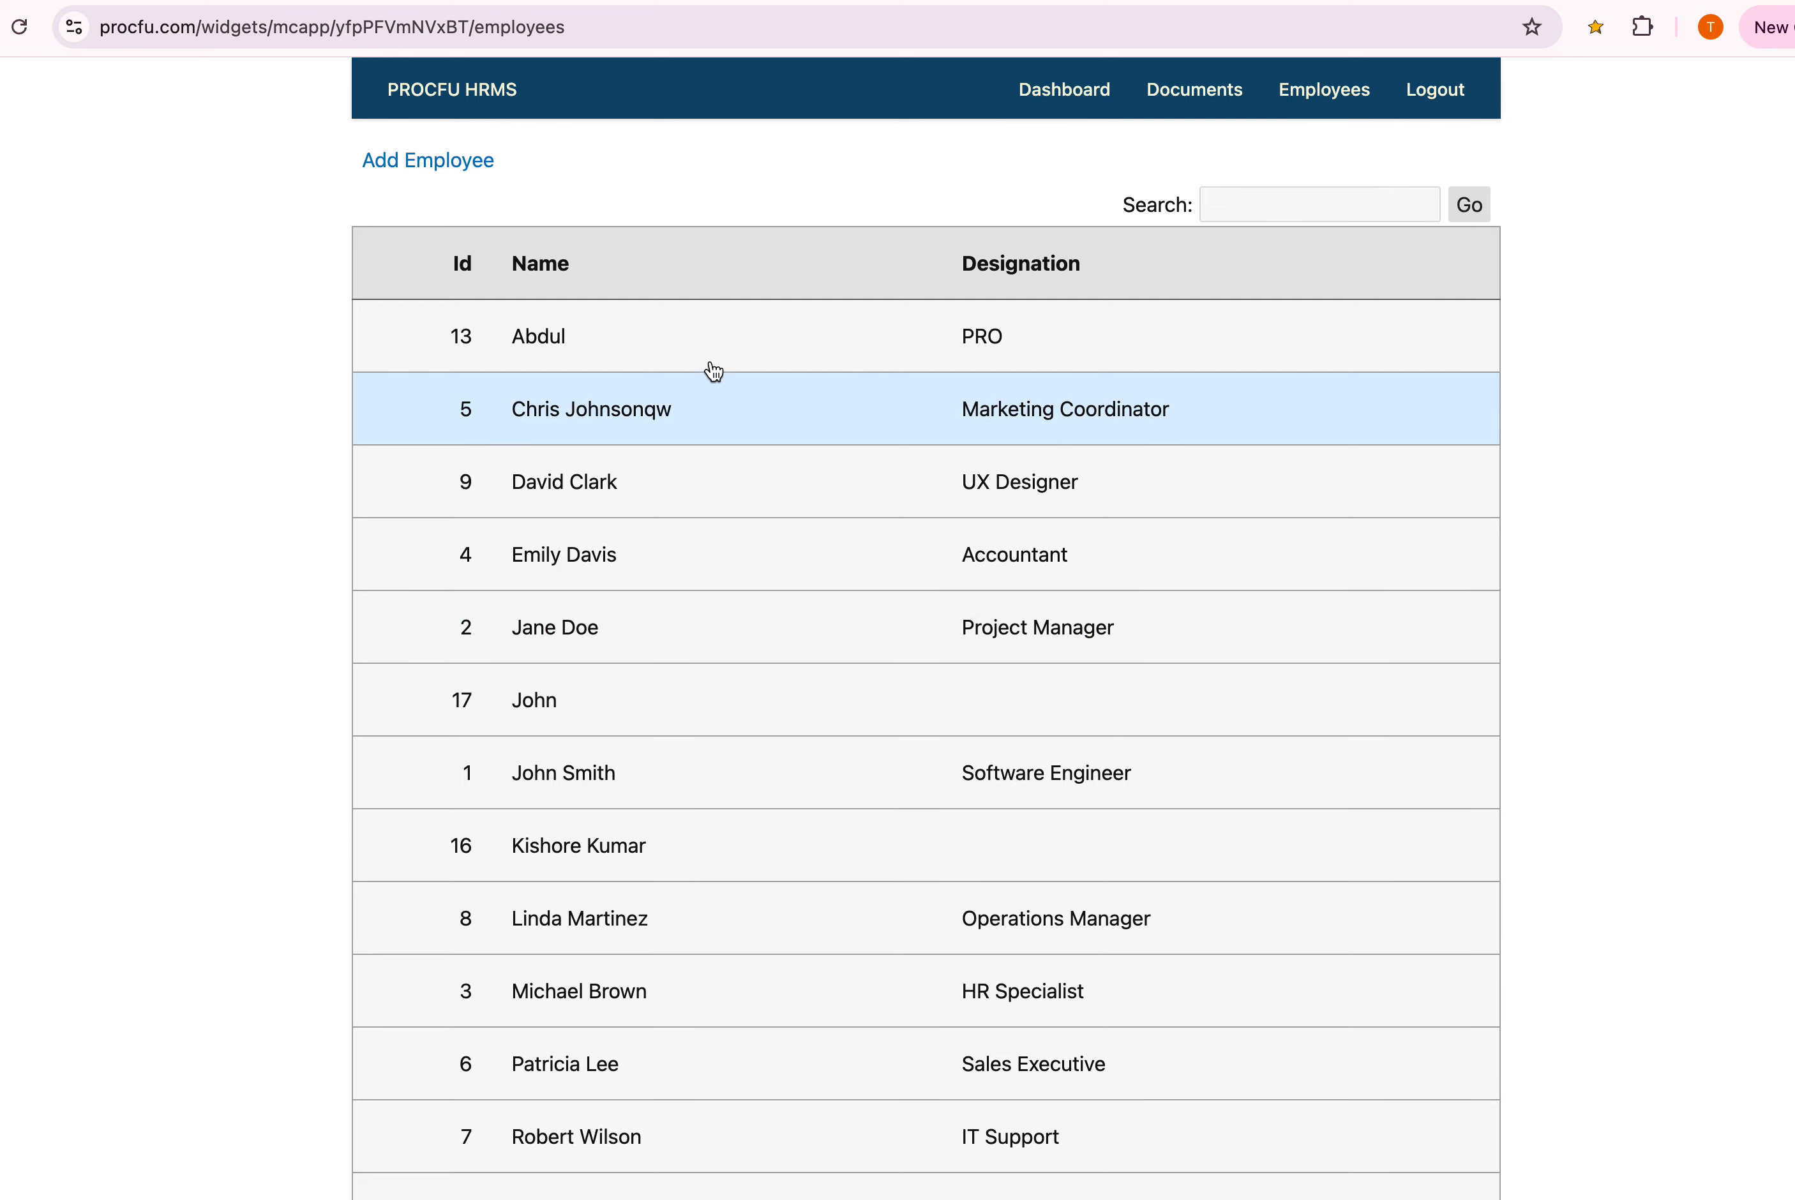
click(1055, 93)
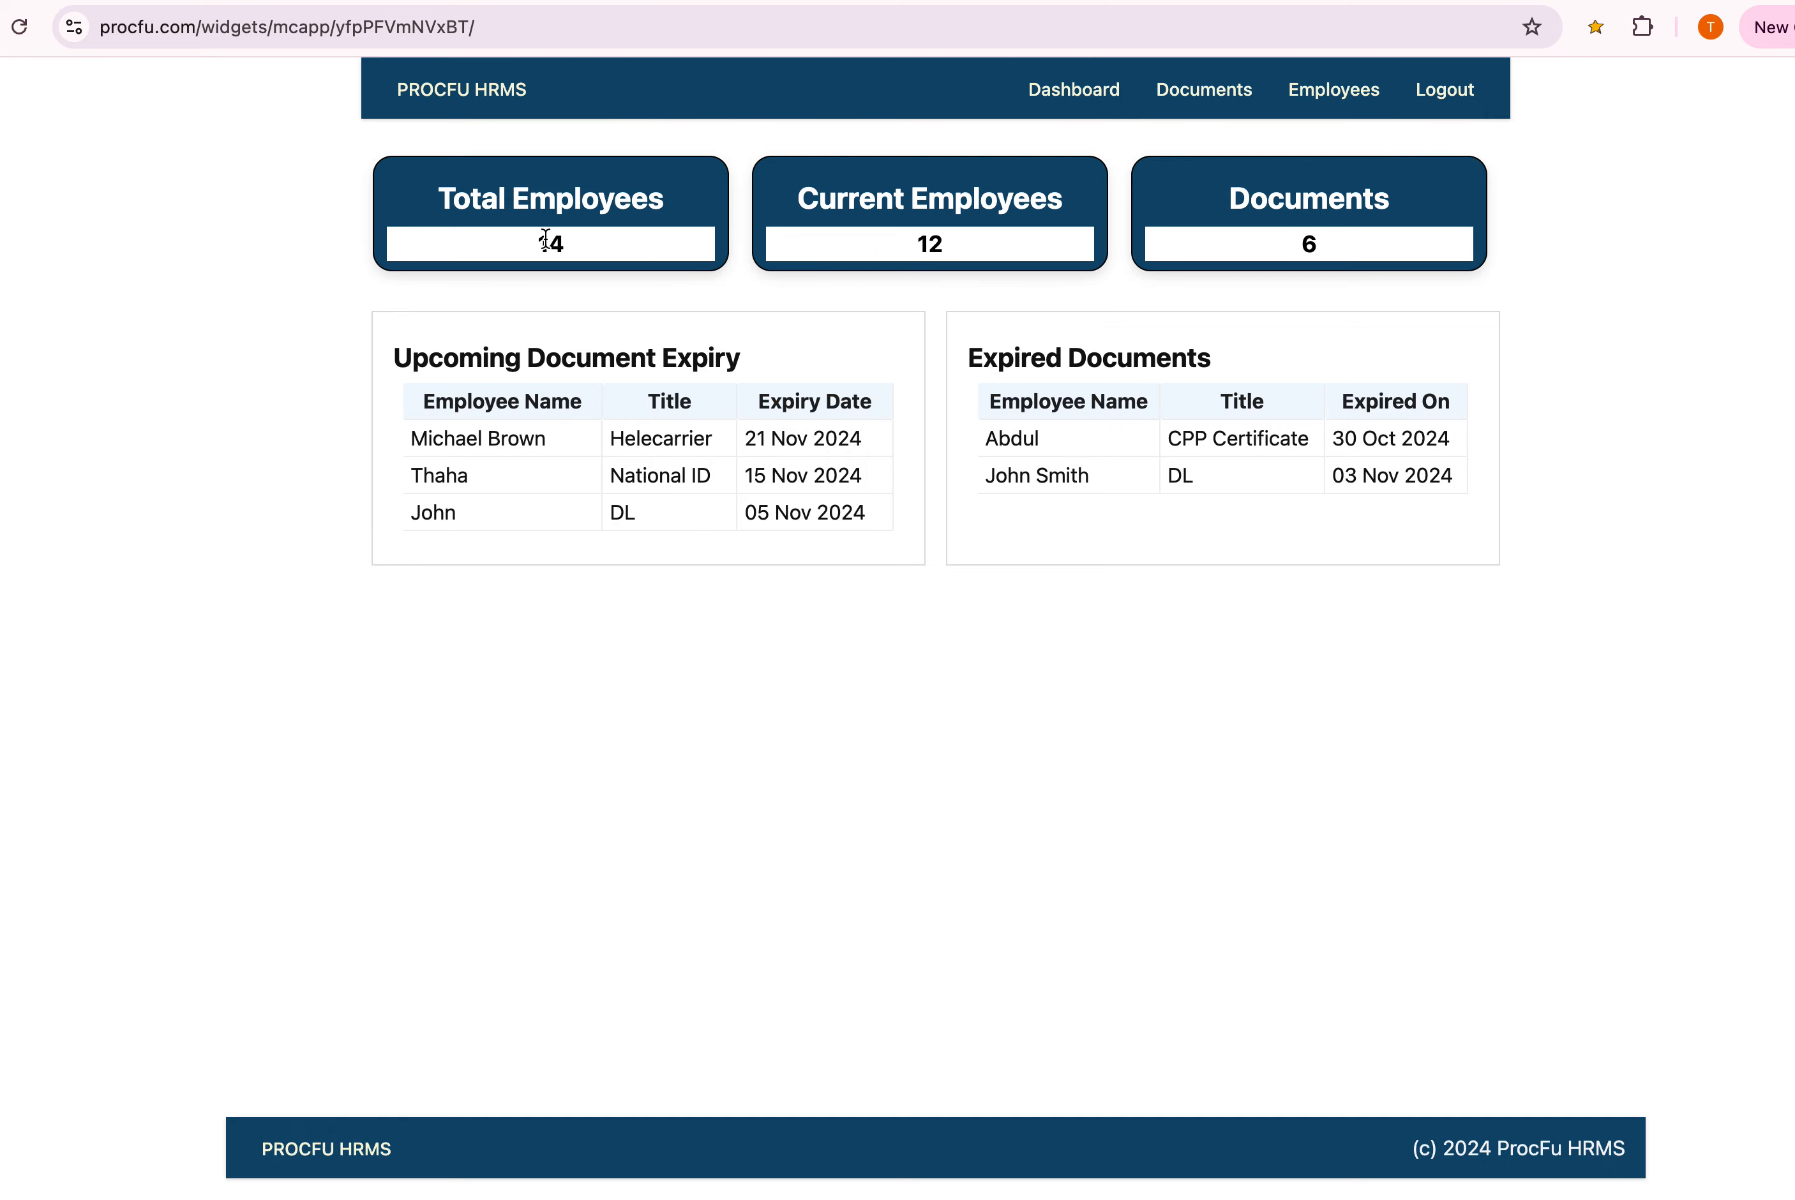
Set a November 2024 last working day for the HR Specialist's employee record and save it
click(1332, 86)
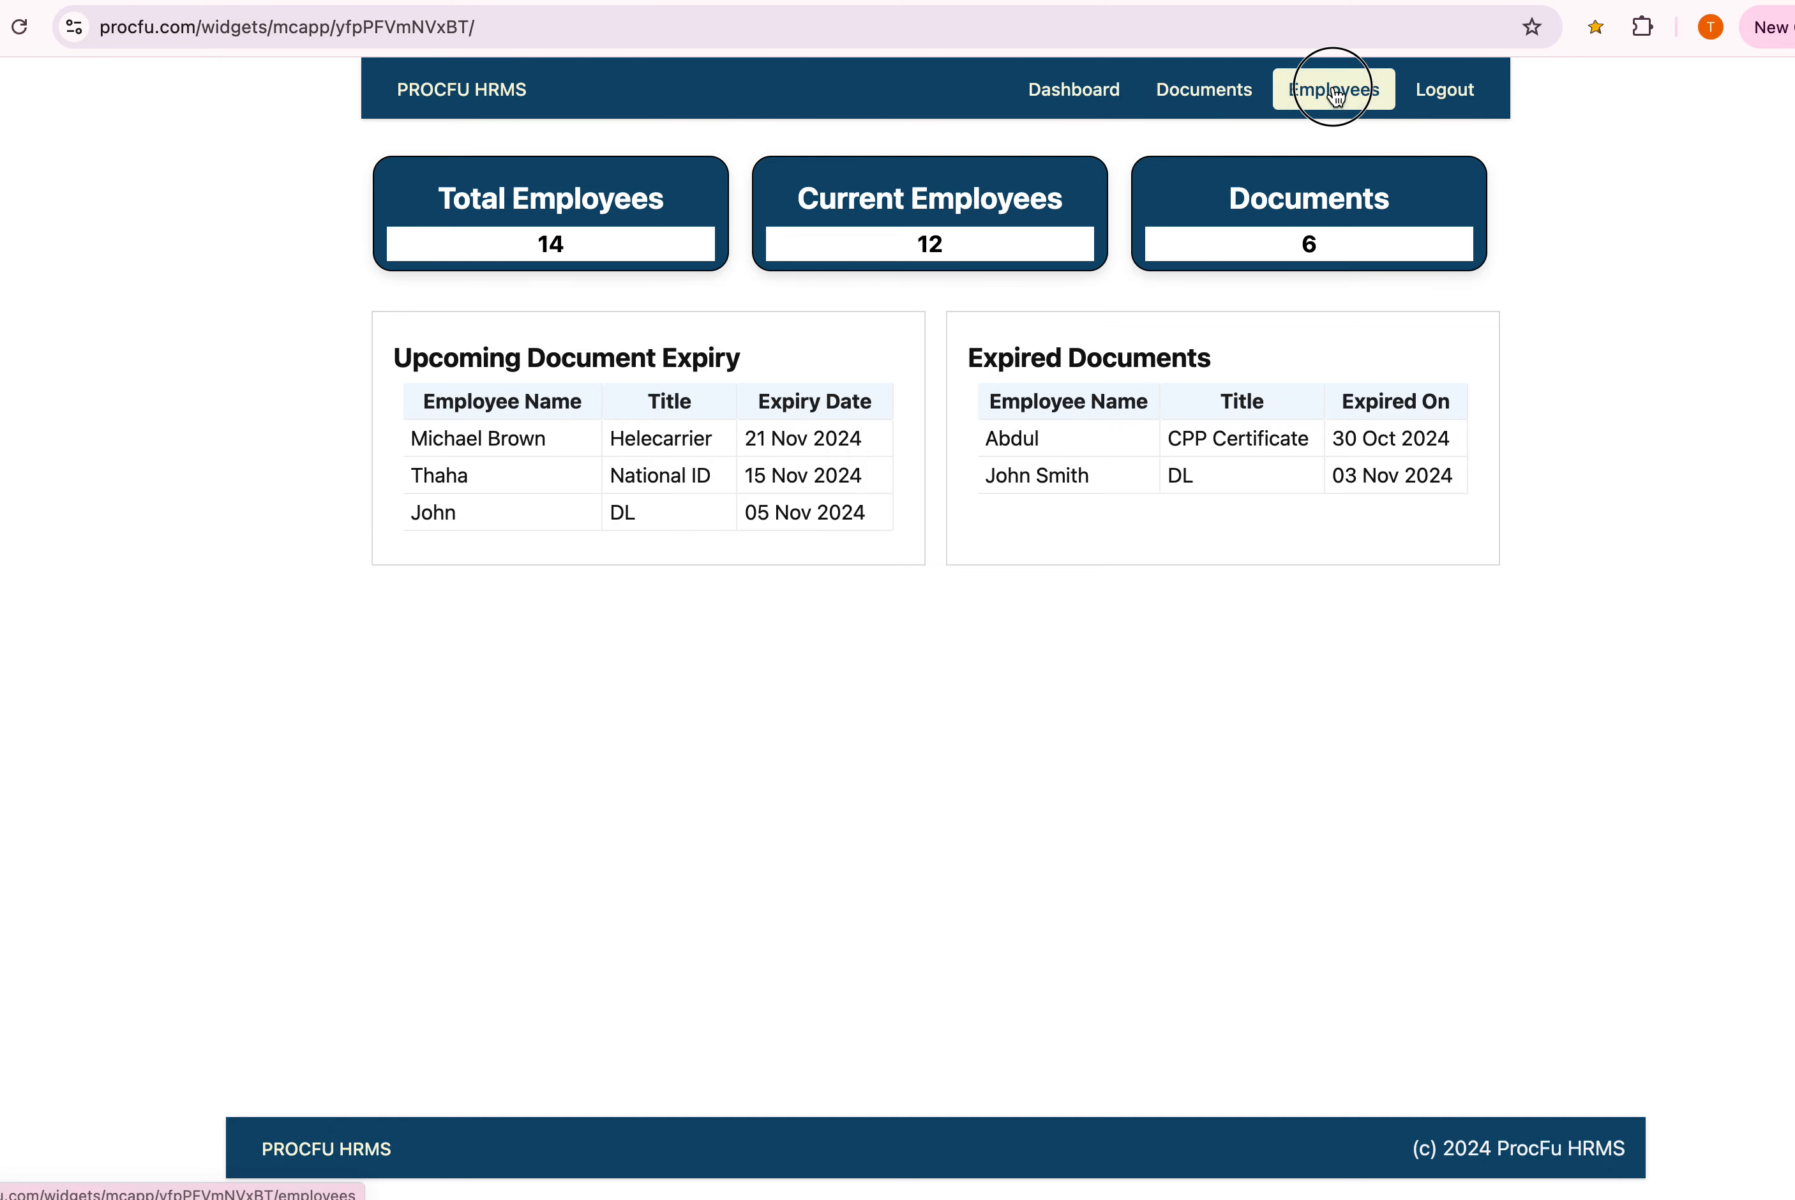
click(669, 1005)
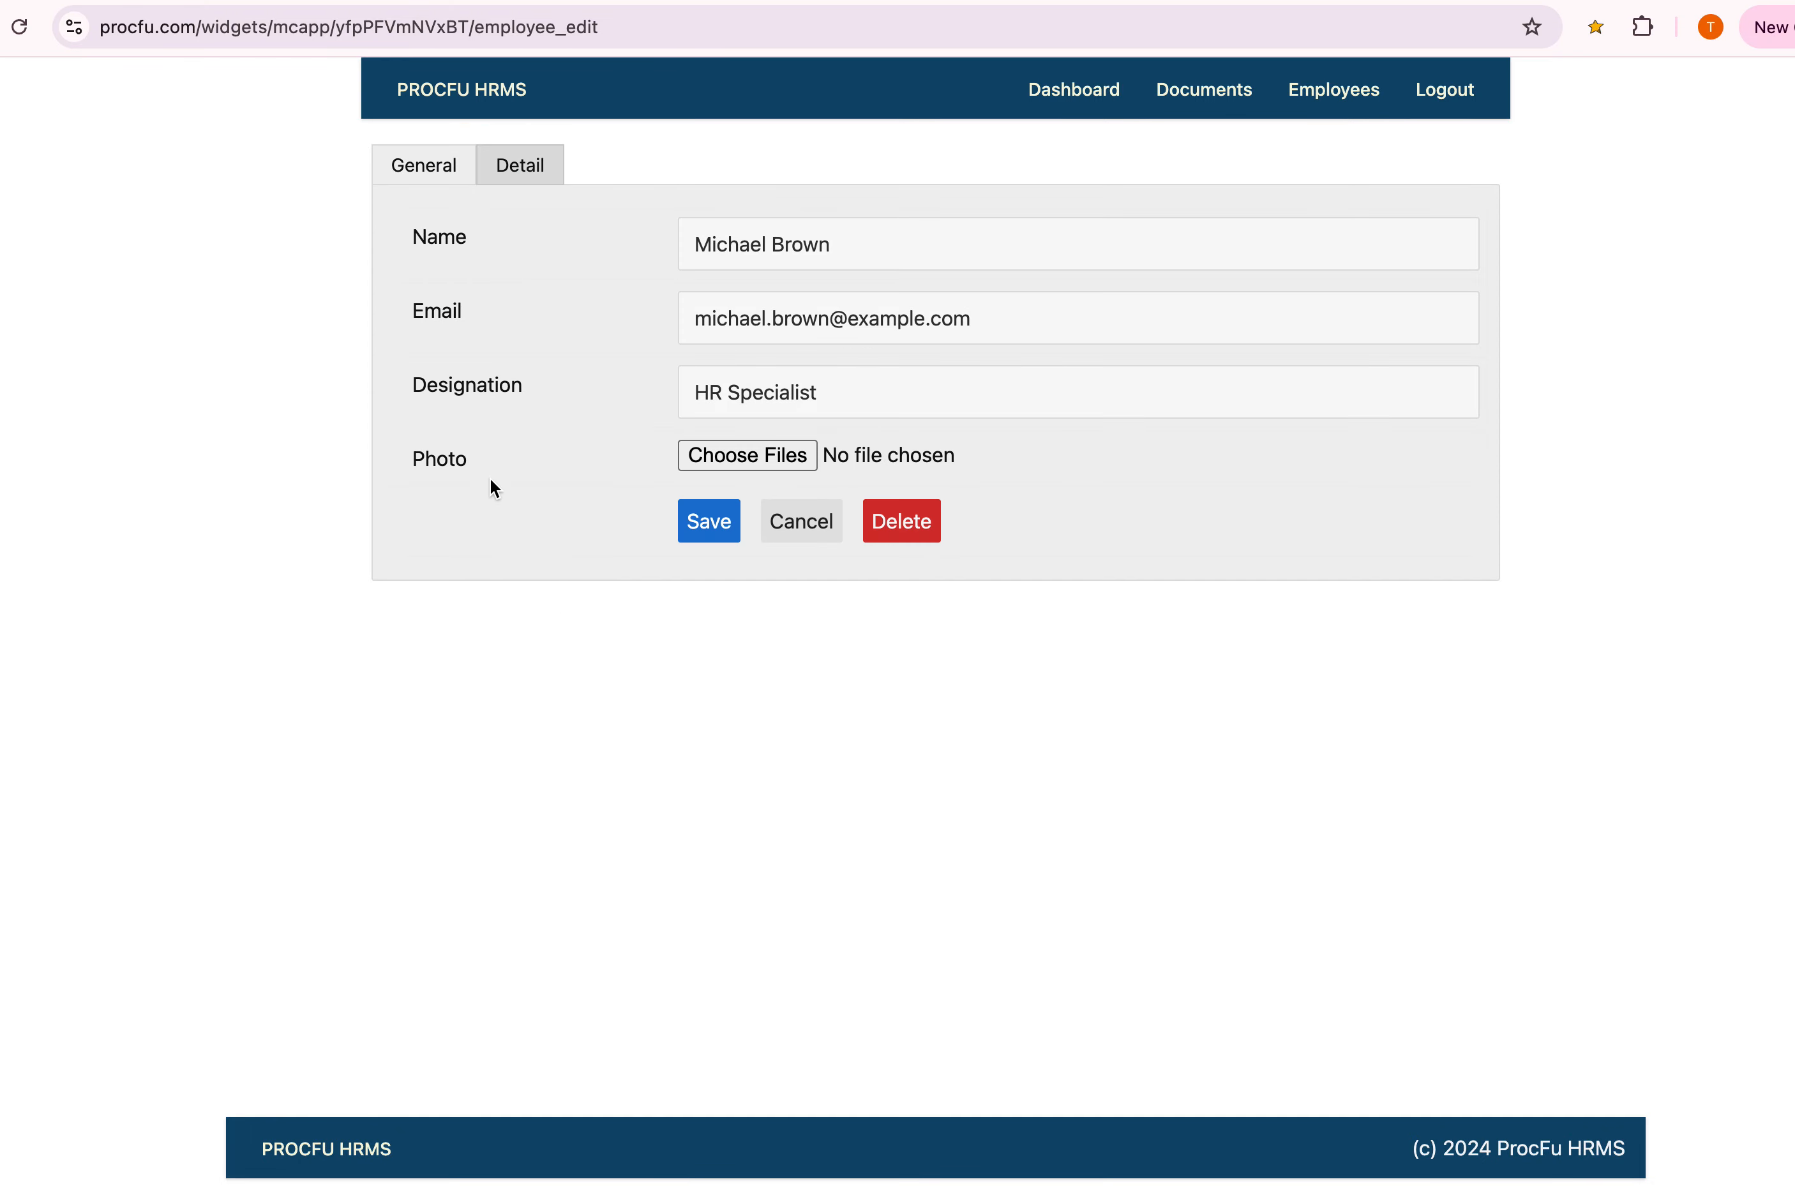
click(853, 509)
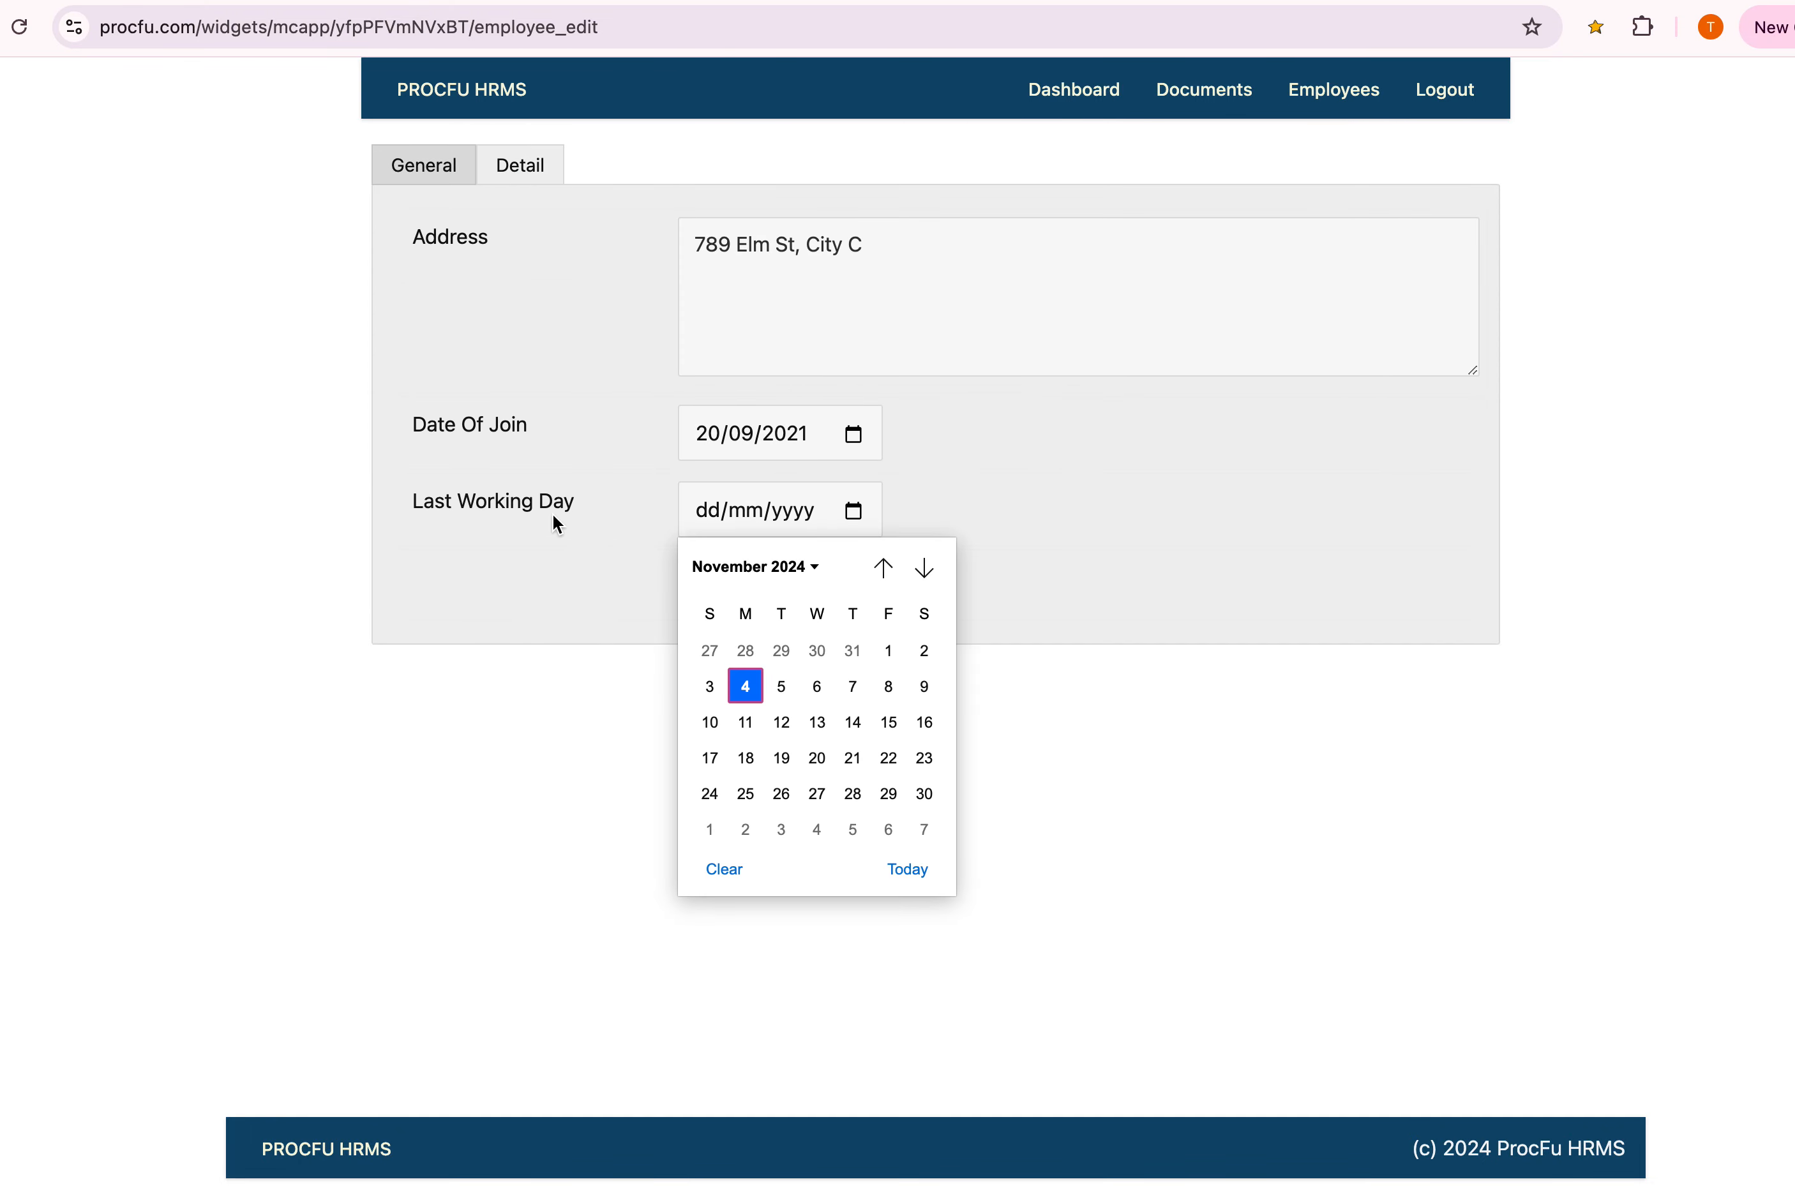
click(726, 689)
click(707, 585)
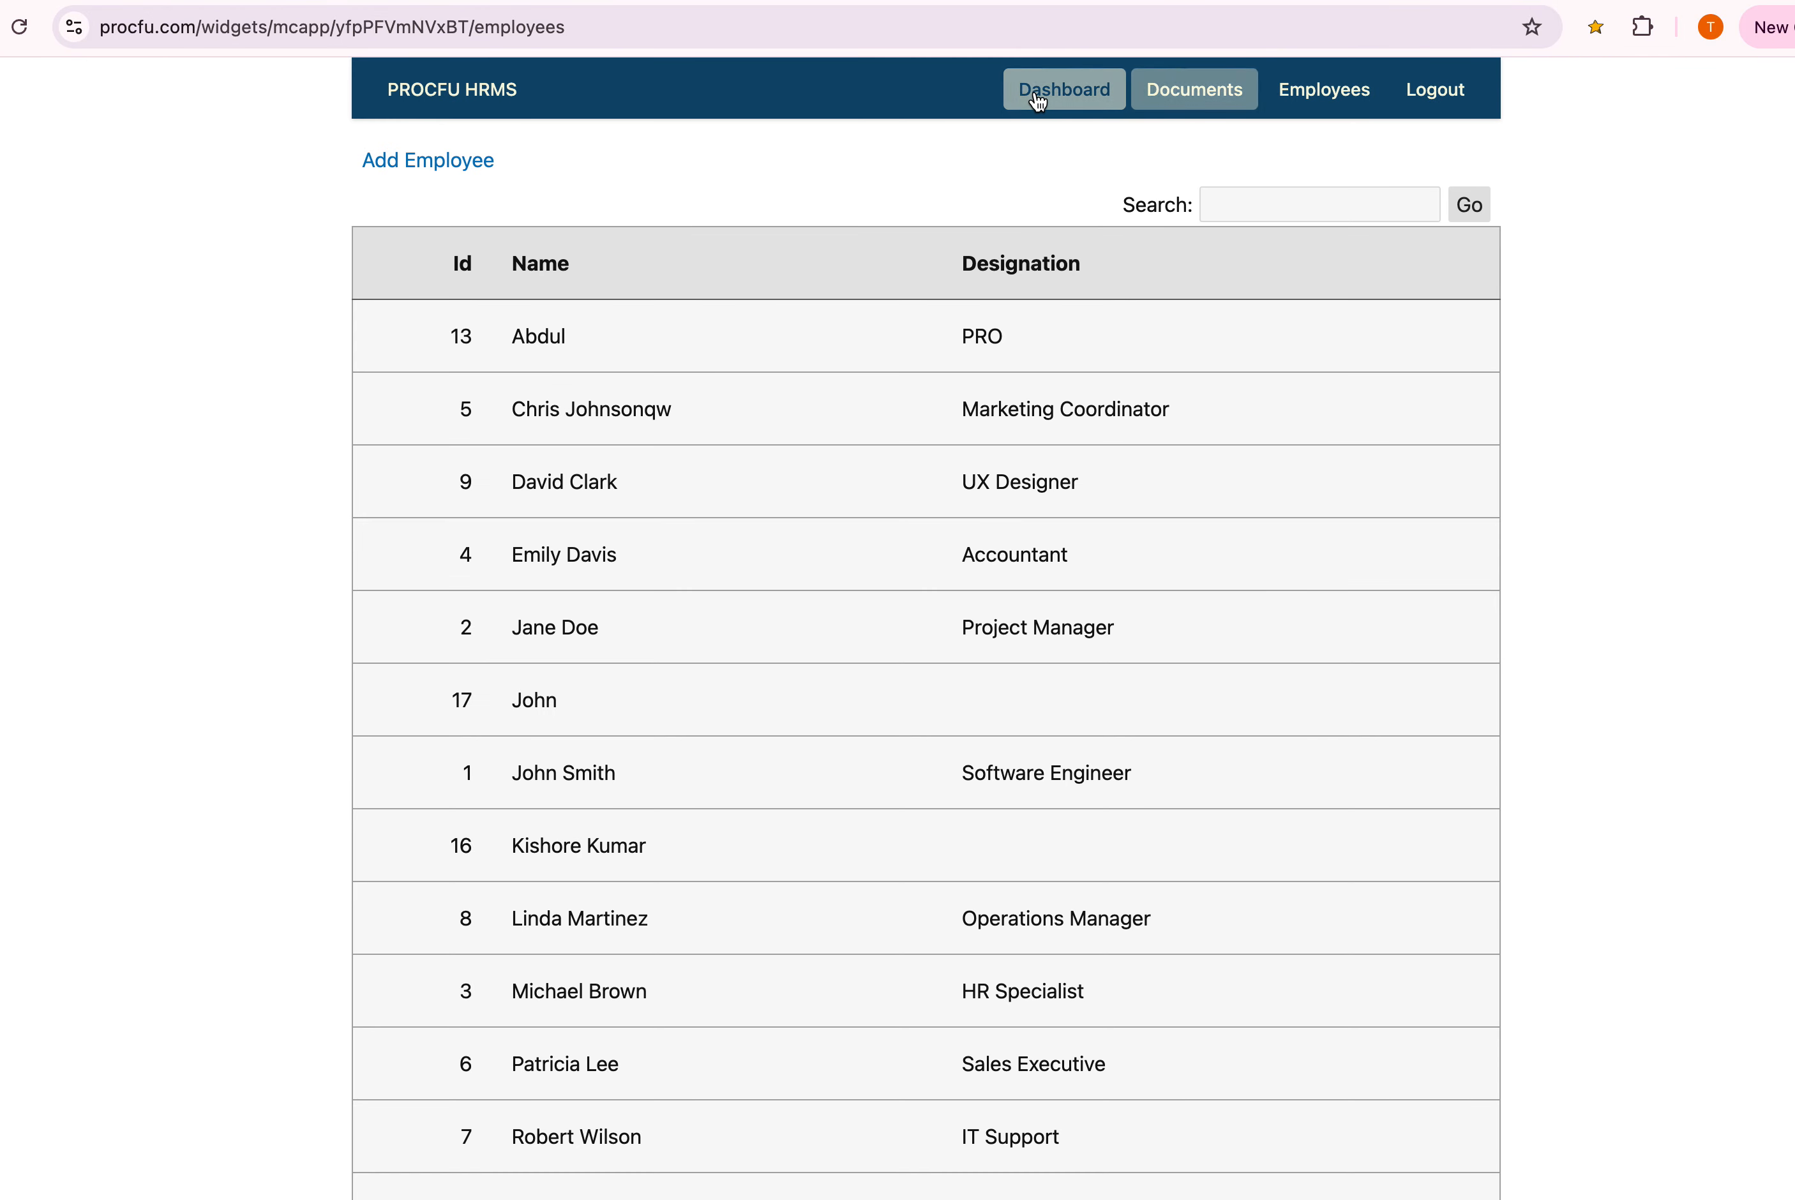
Check the Current Employees count on the dashboard and view the Project Manager's employee record
click(1039, 96)
drag(869, 233, 1053, 254)
click(962, 762)
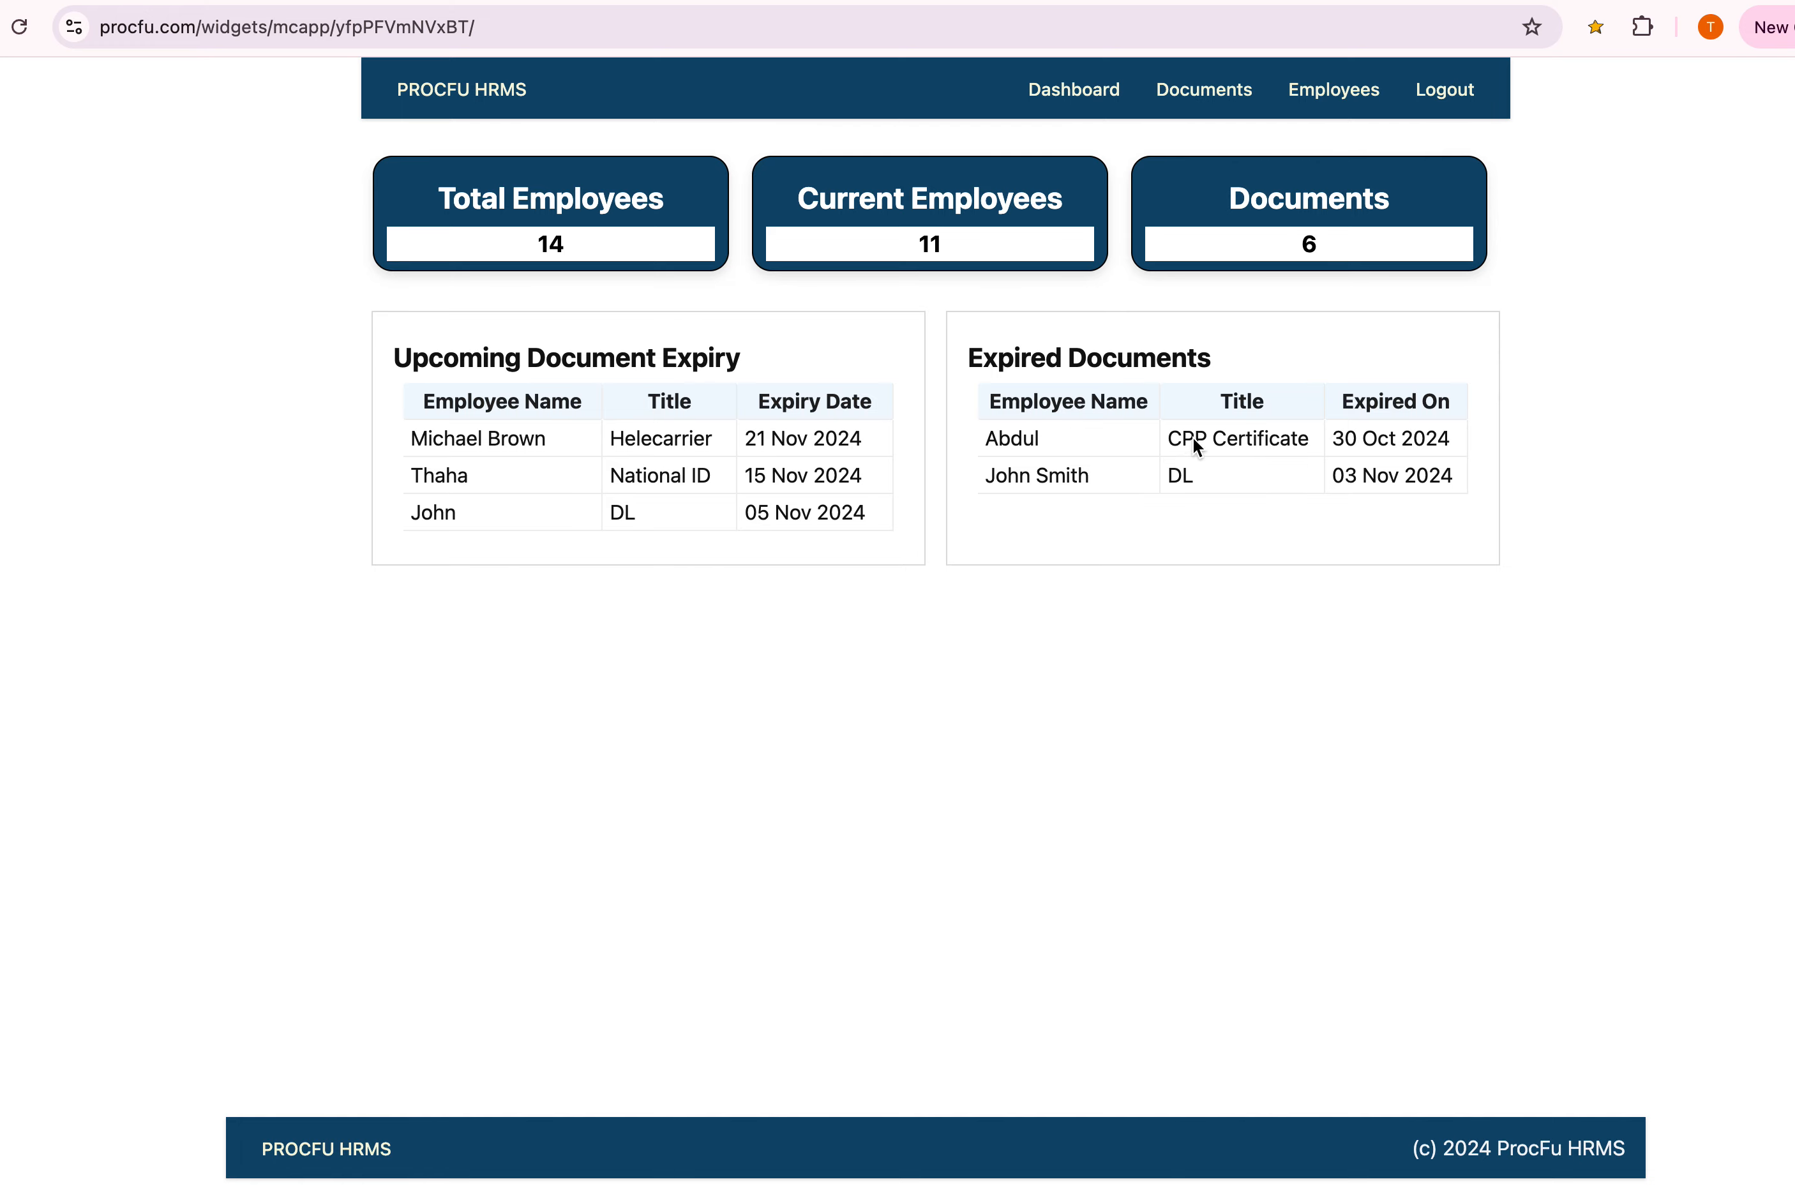
click(1329, 92)
click(668, 658)
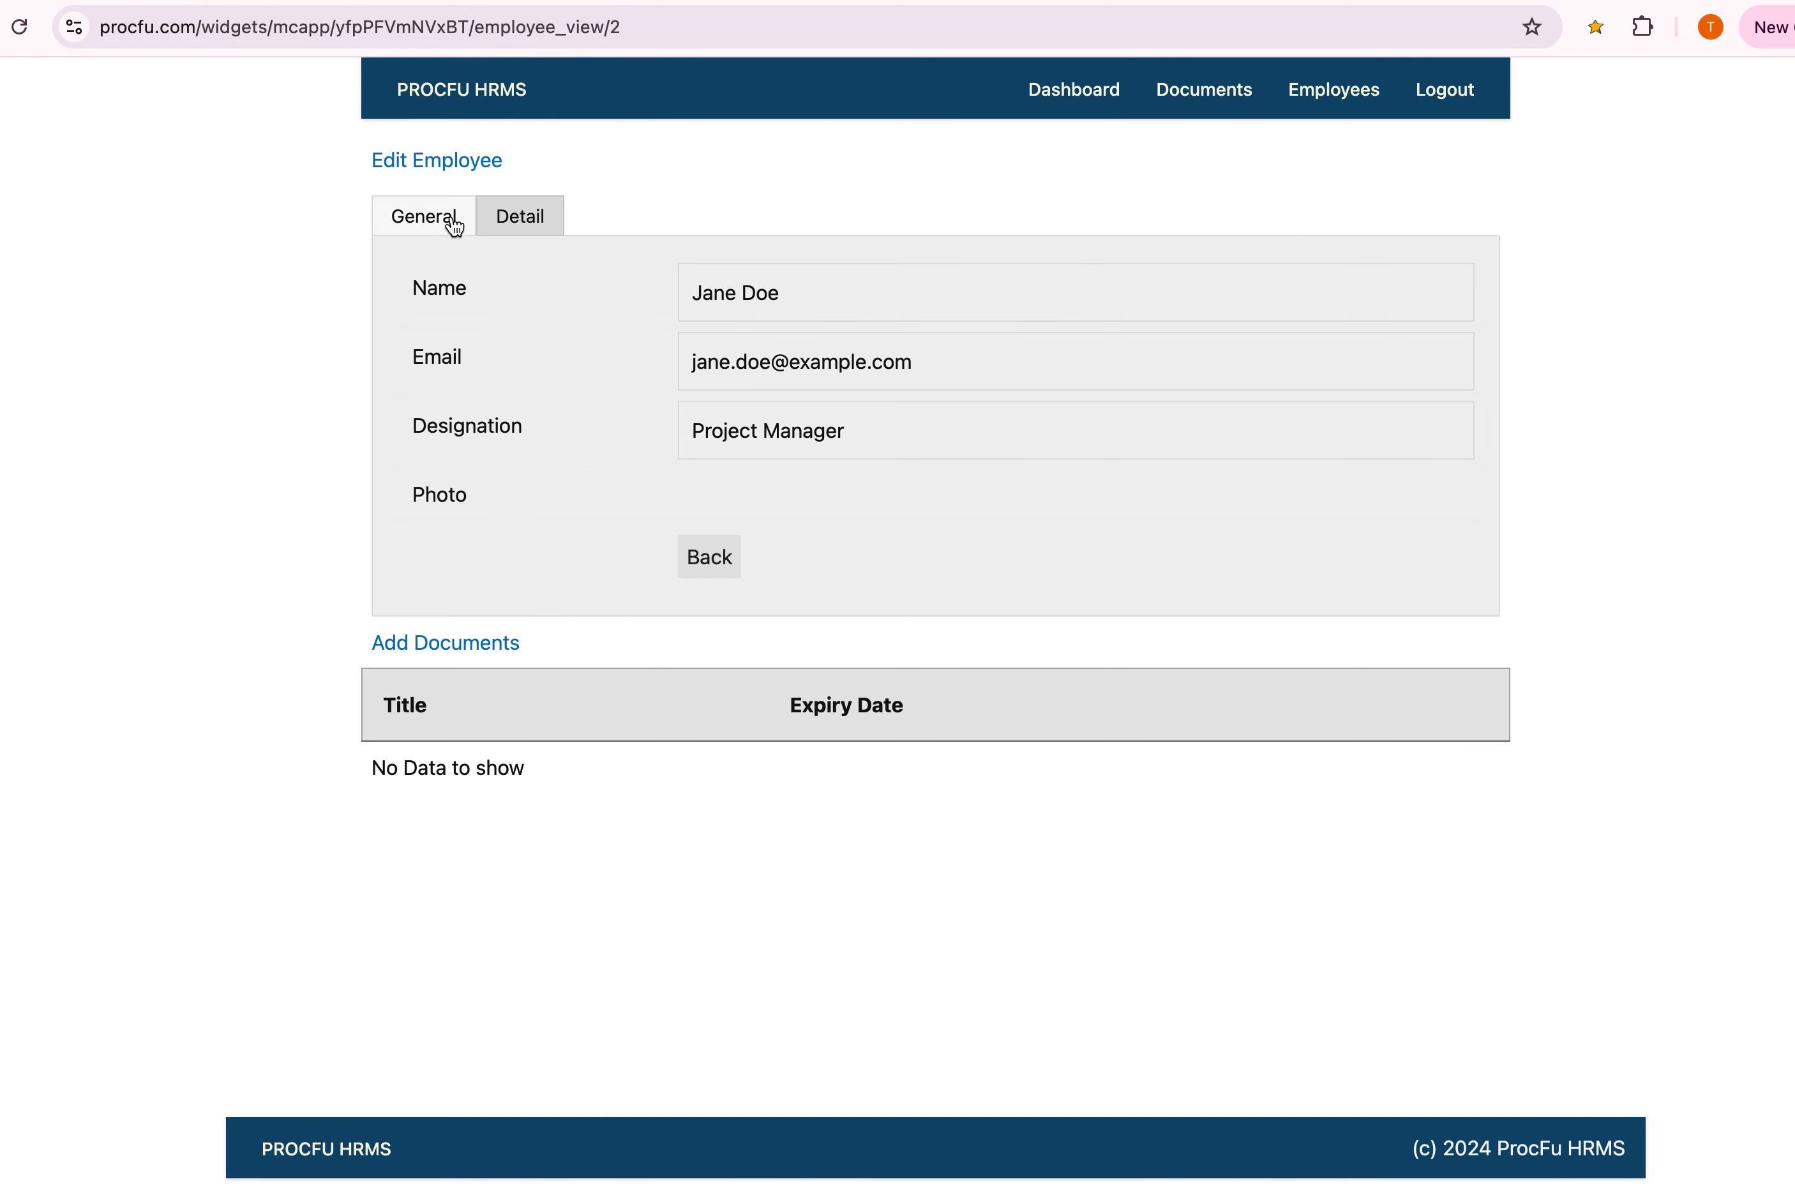
Start a new employee record from the employee list and enter the employee's name
click(1340, 100)
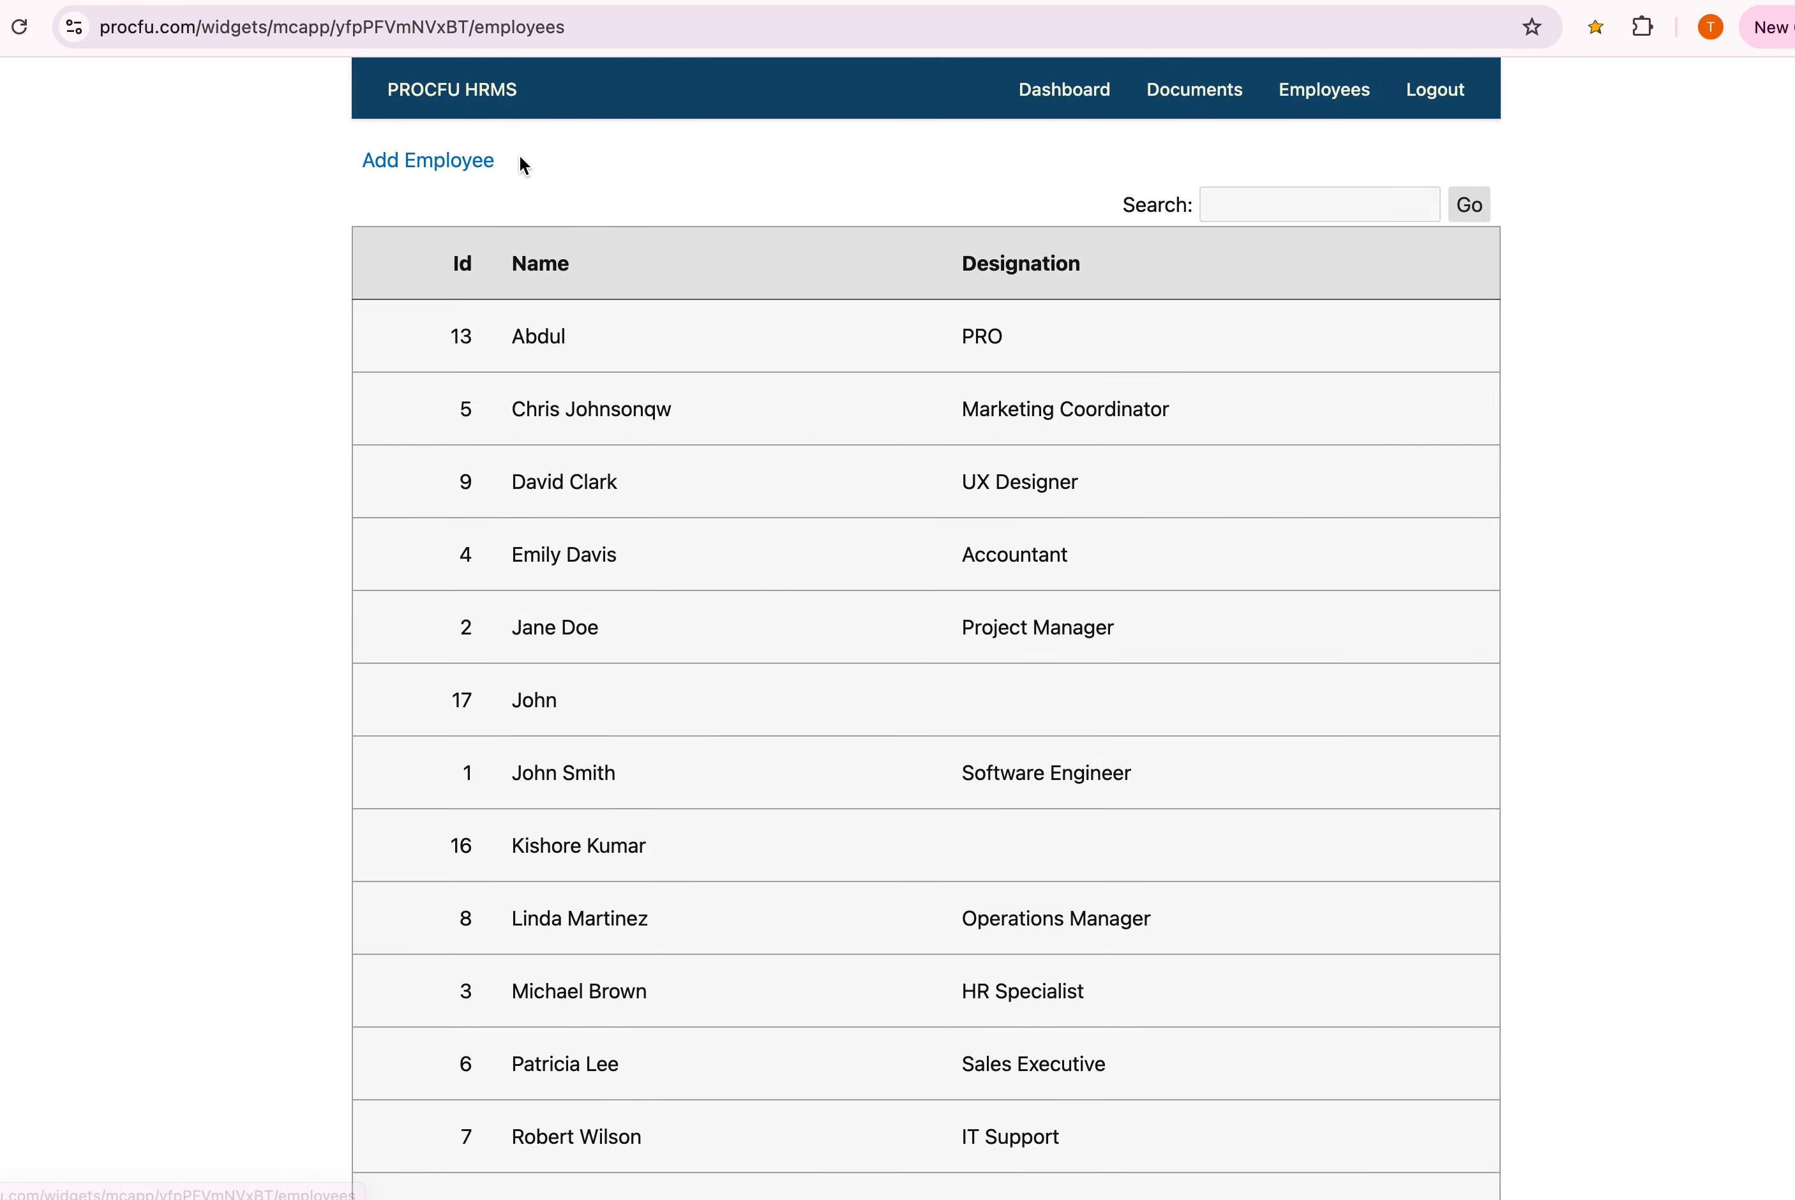
click(486, 163)
click(759, 265)
click(759, 264)
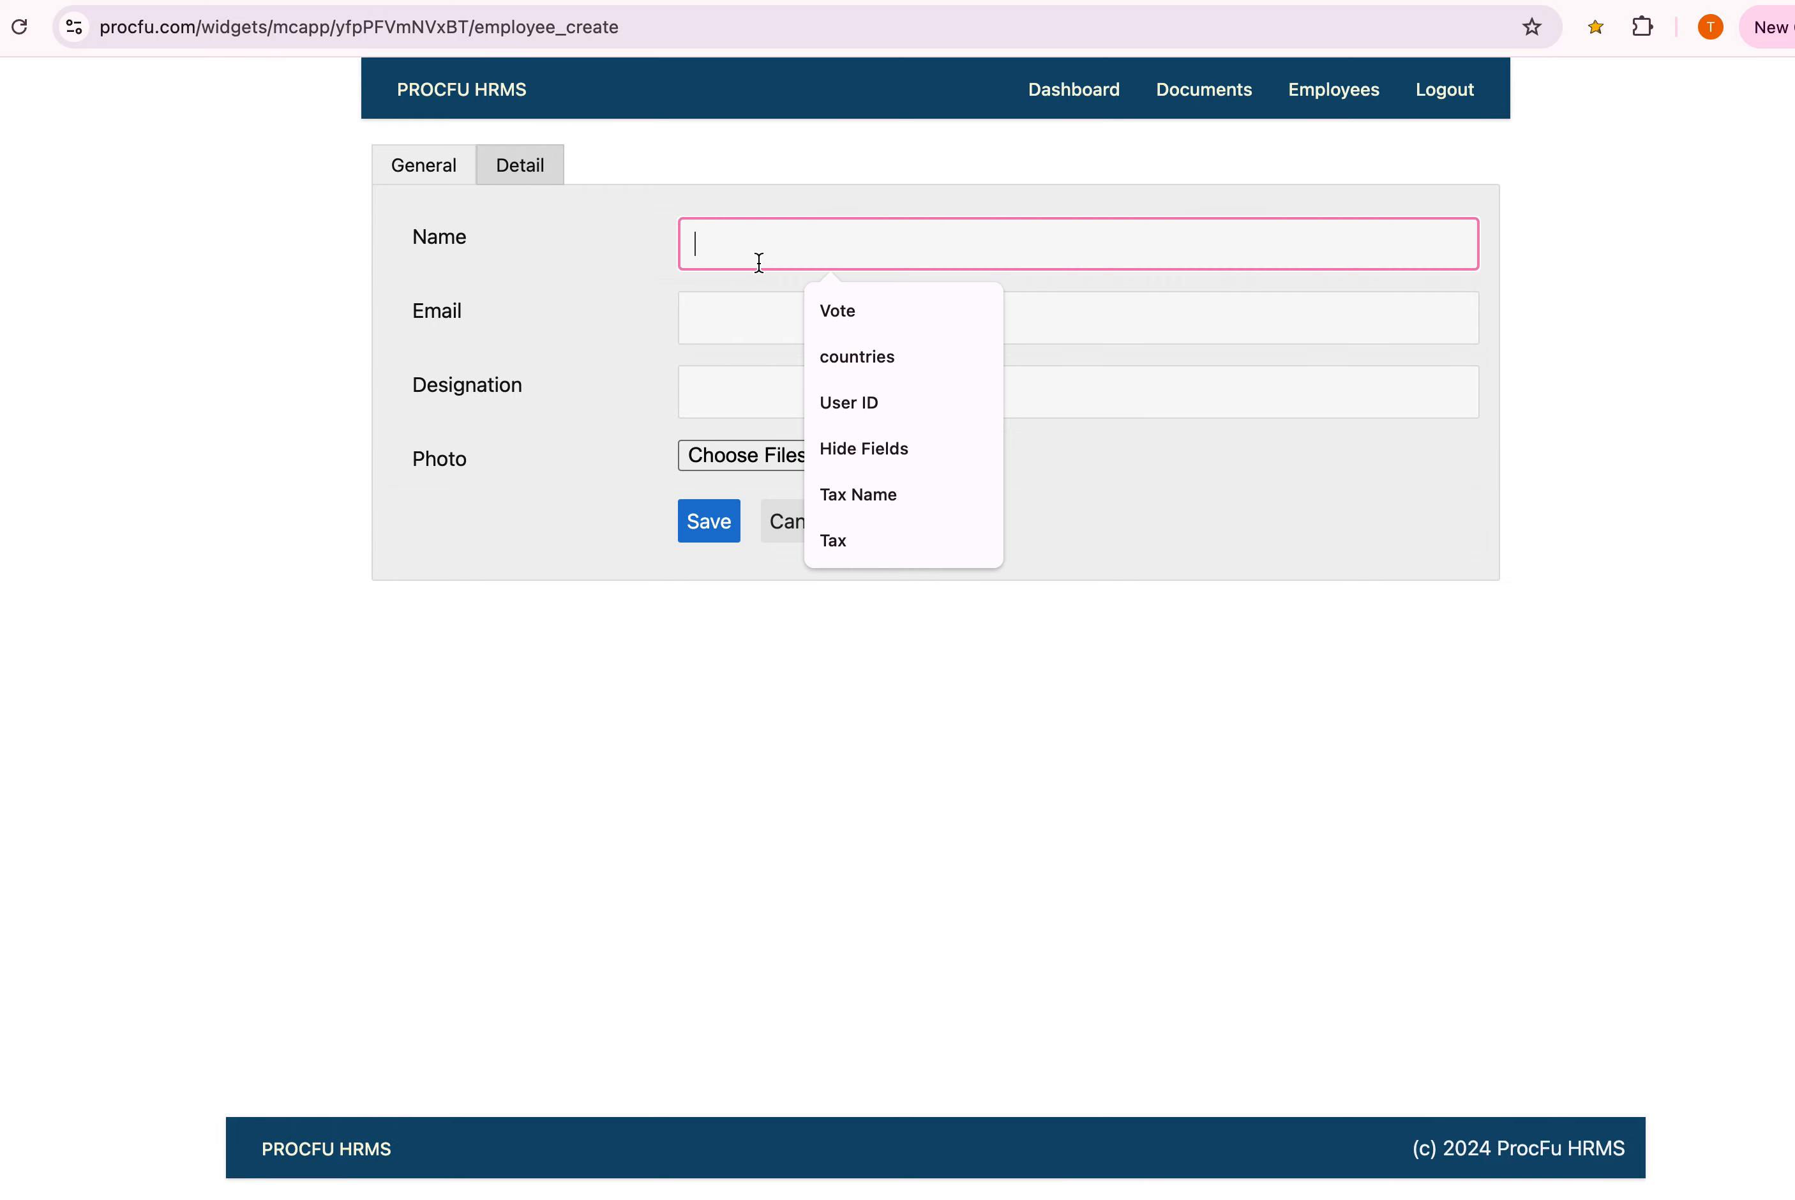
text(Michaekl)
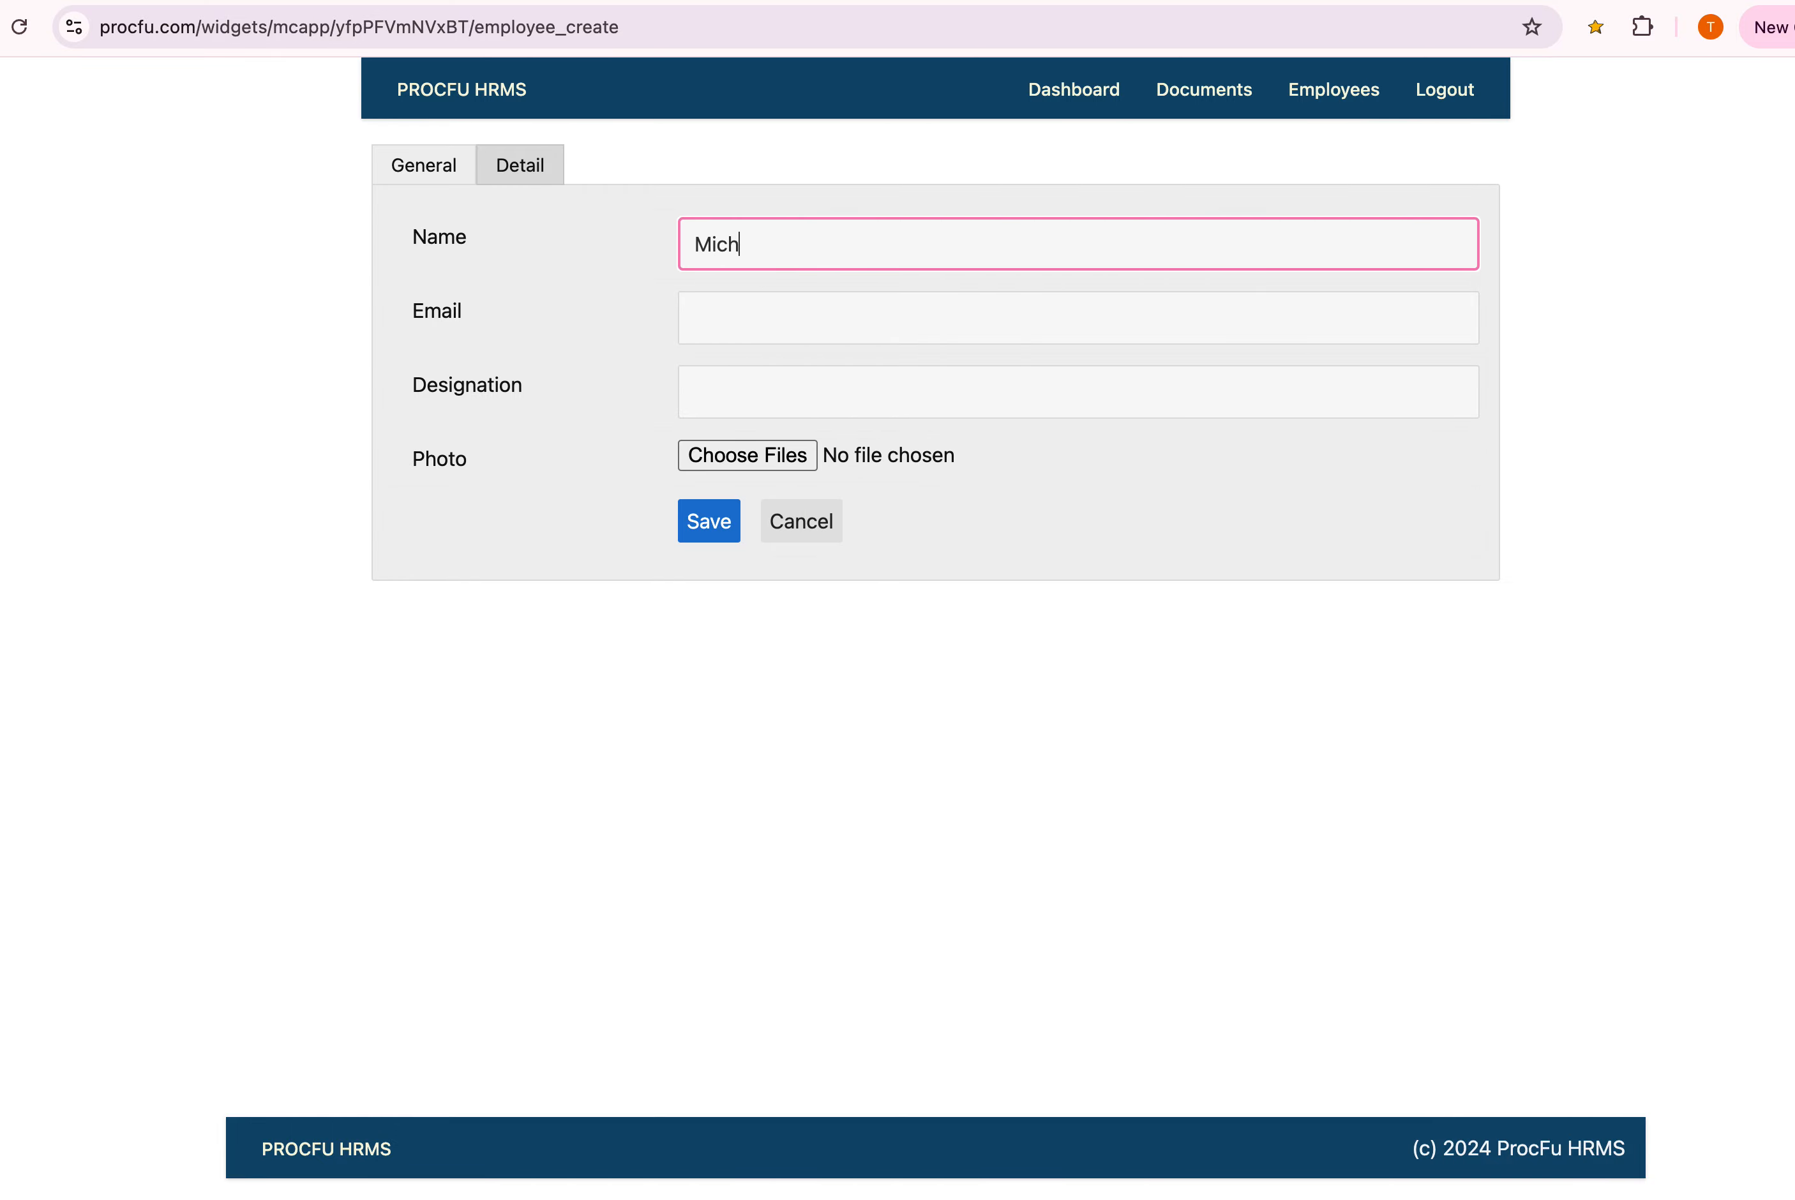
key(Tab)
Attach a photo from the Downloads folder to the new employee and save the record
click(765, 448)
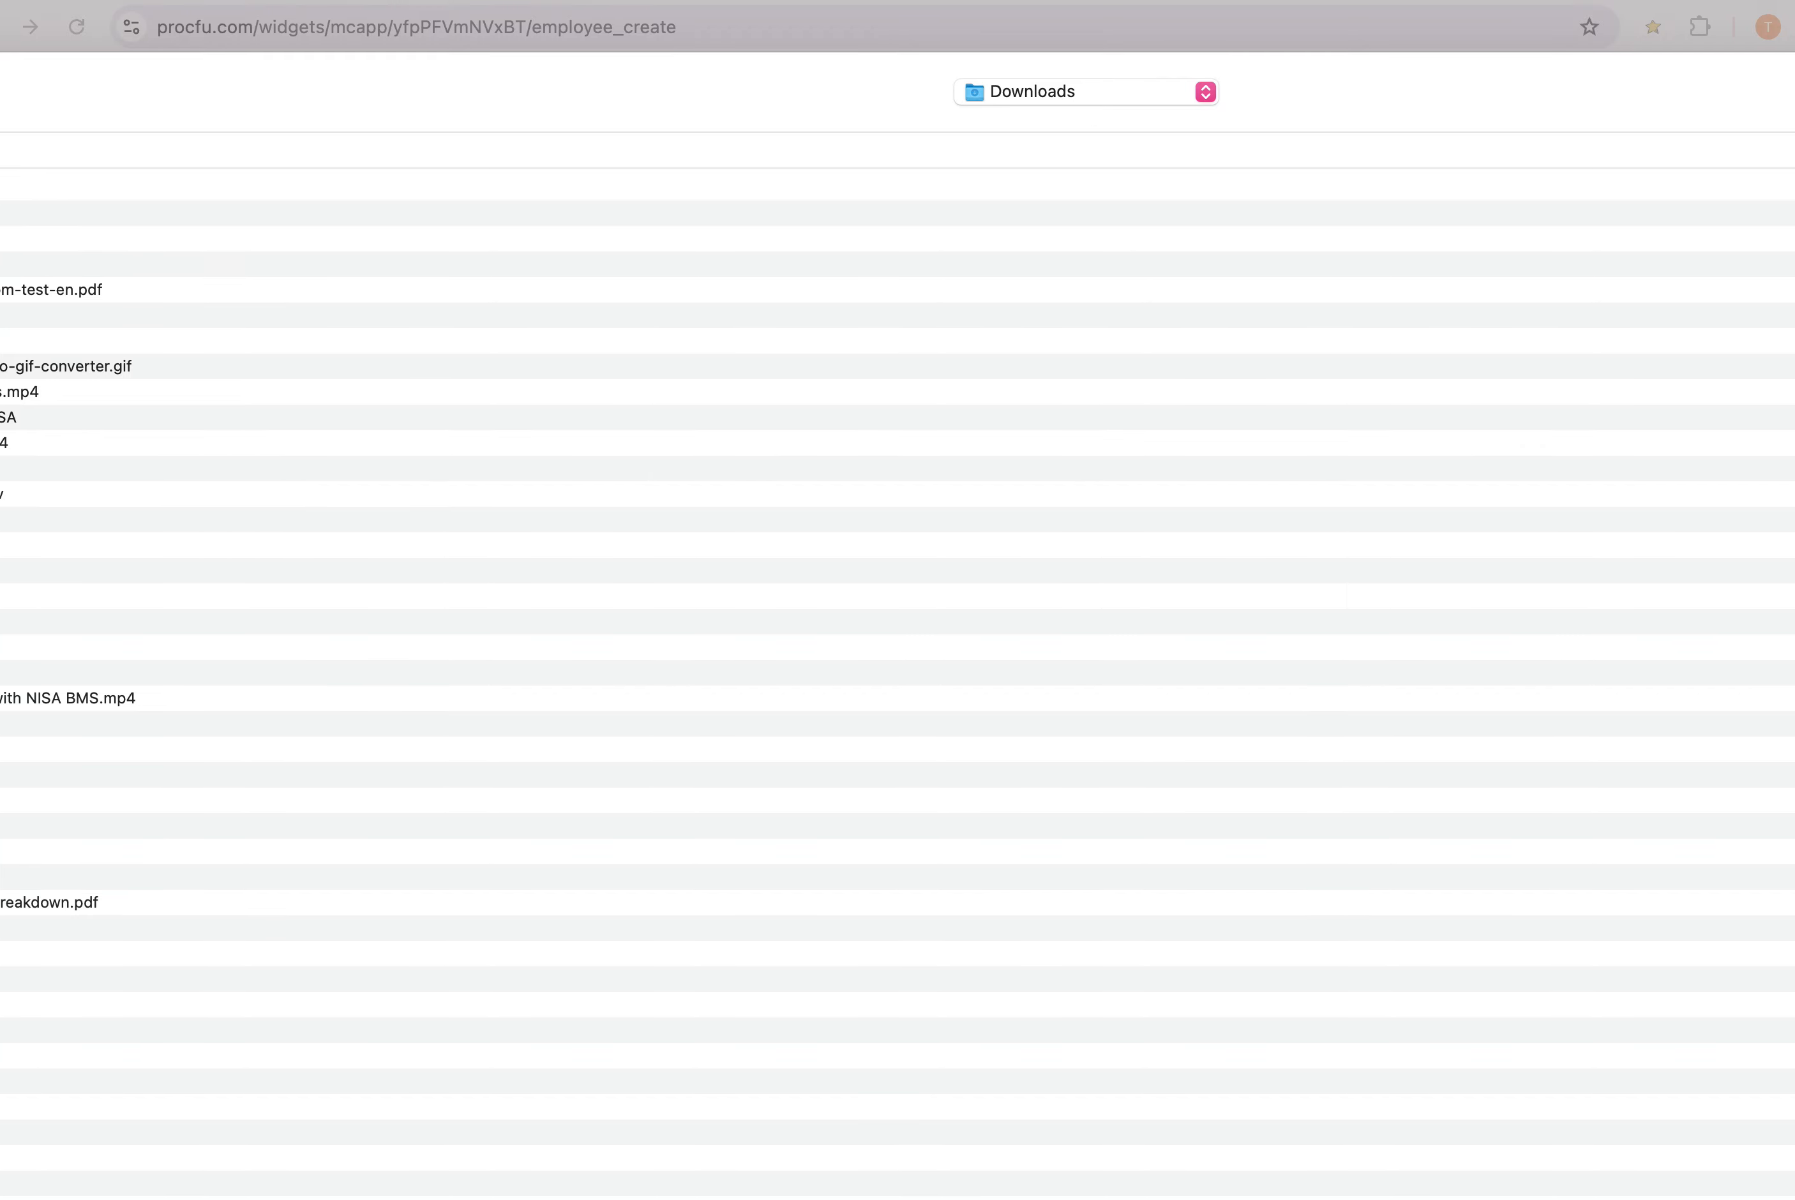
double_click(16, 622)
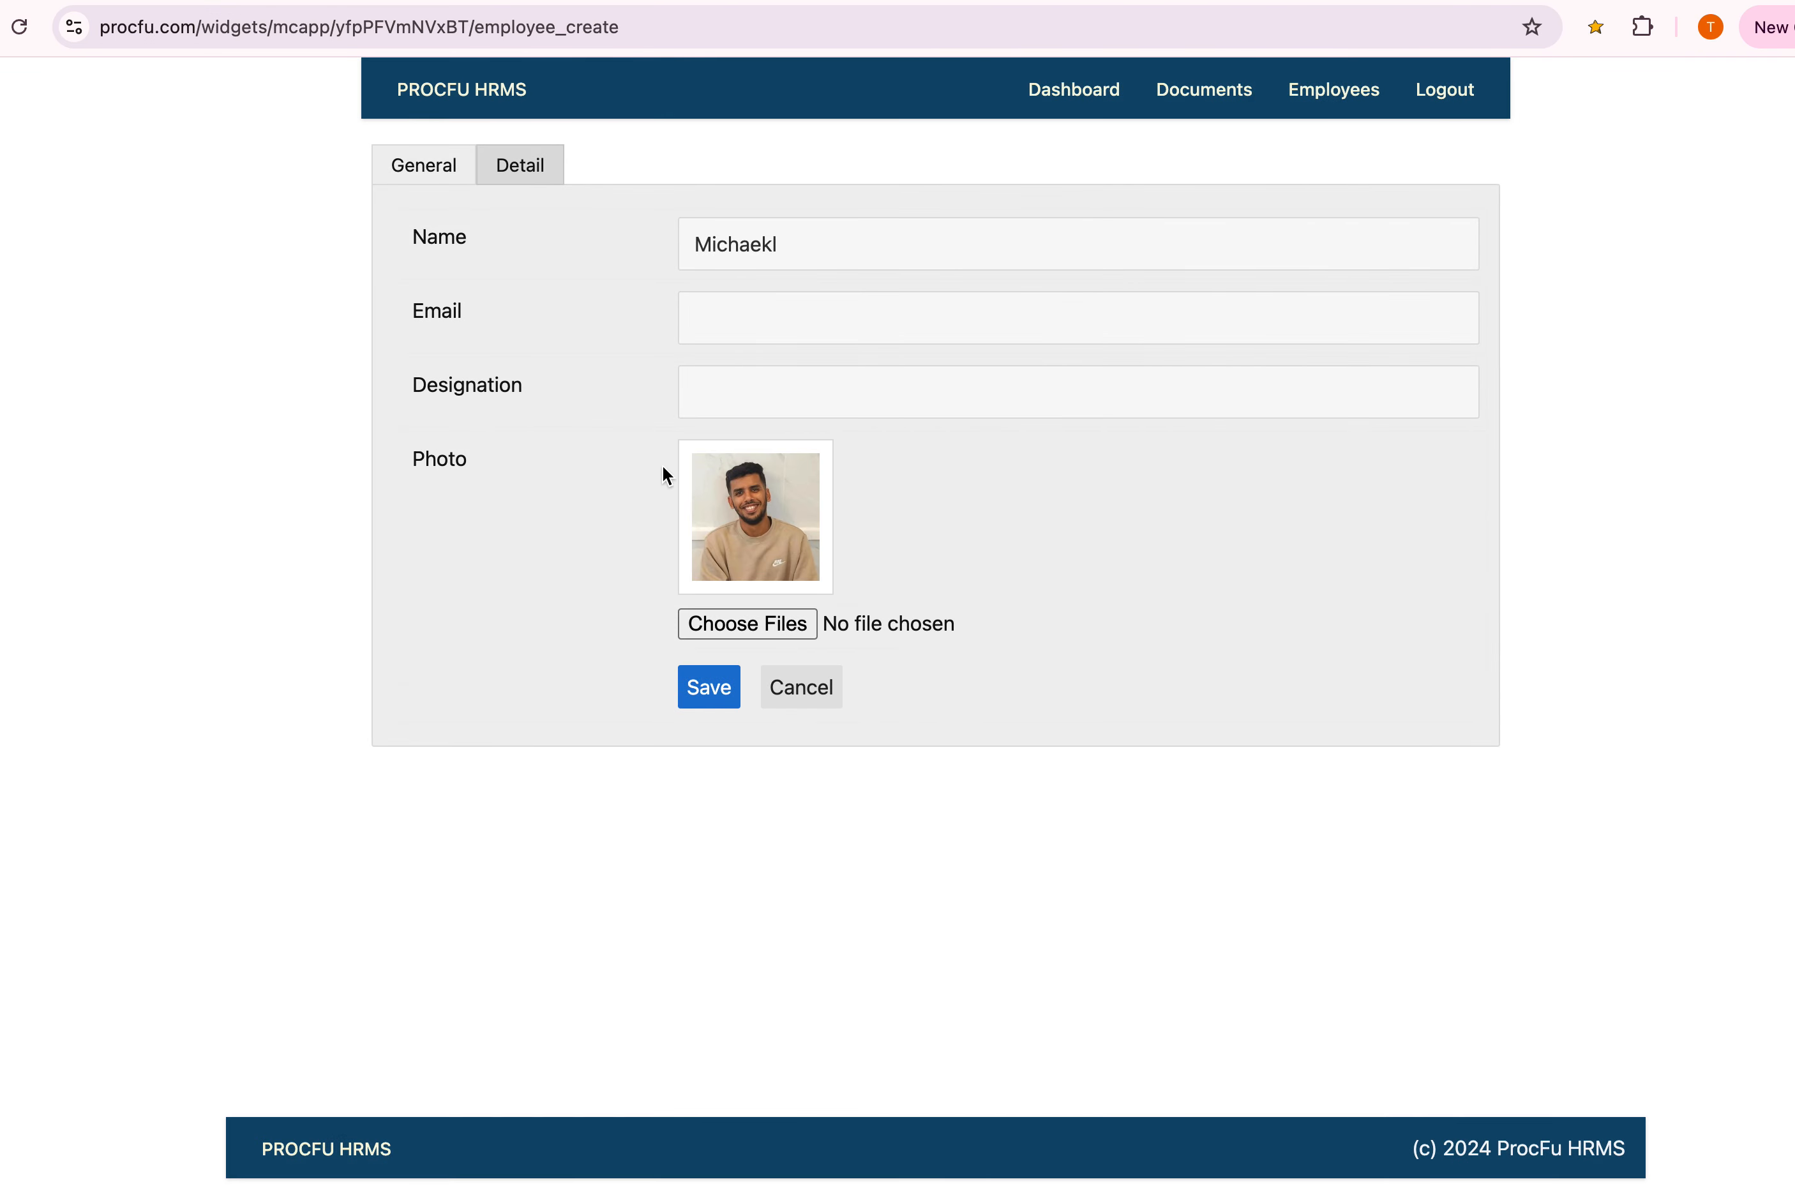
click(704, 699)
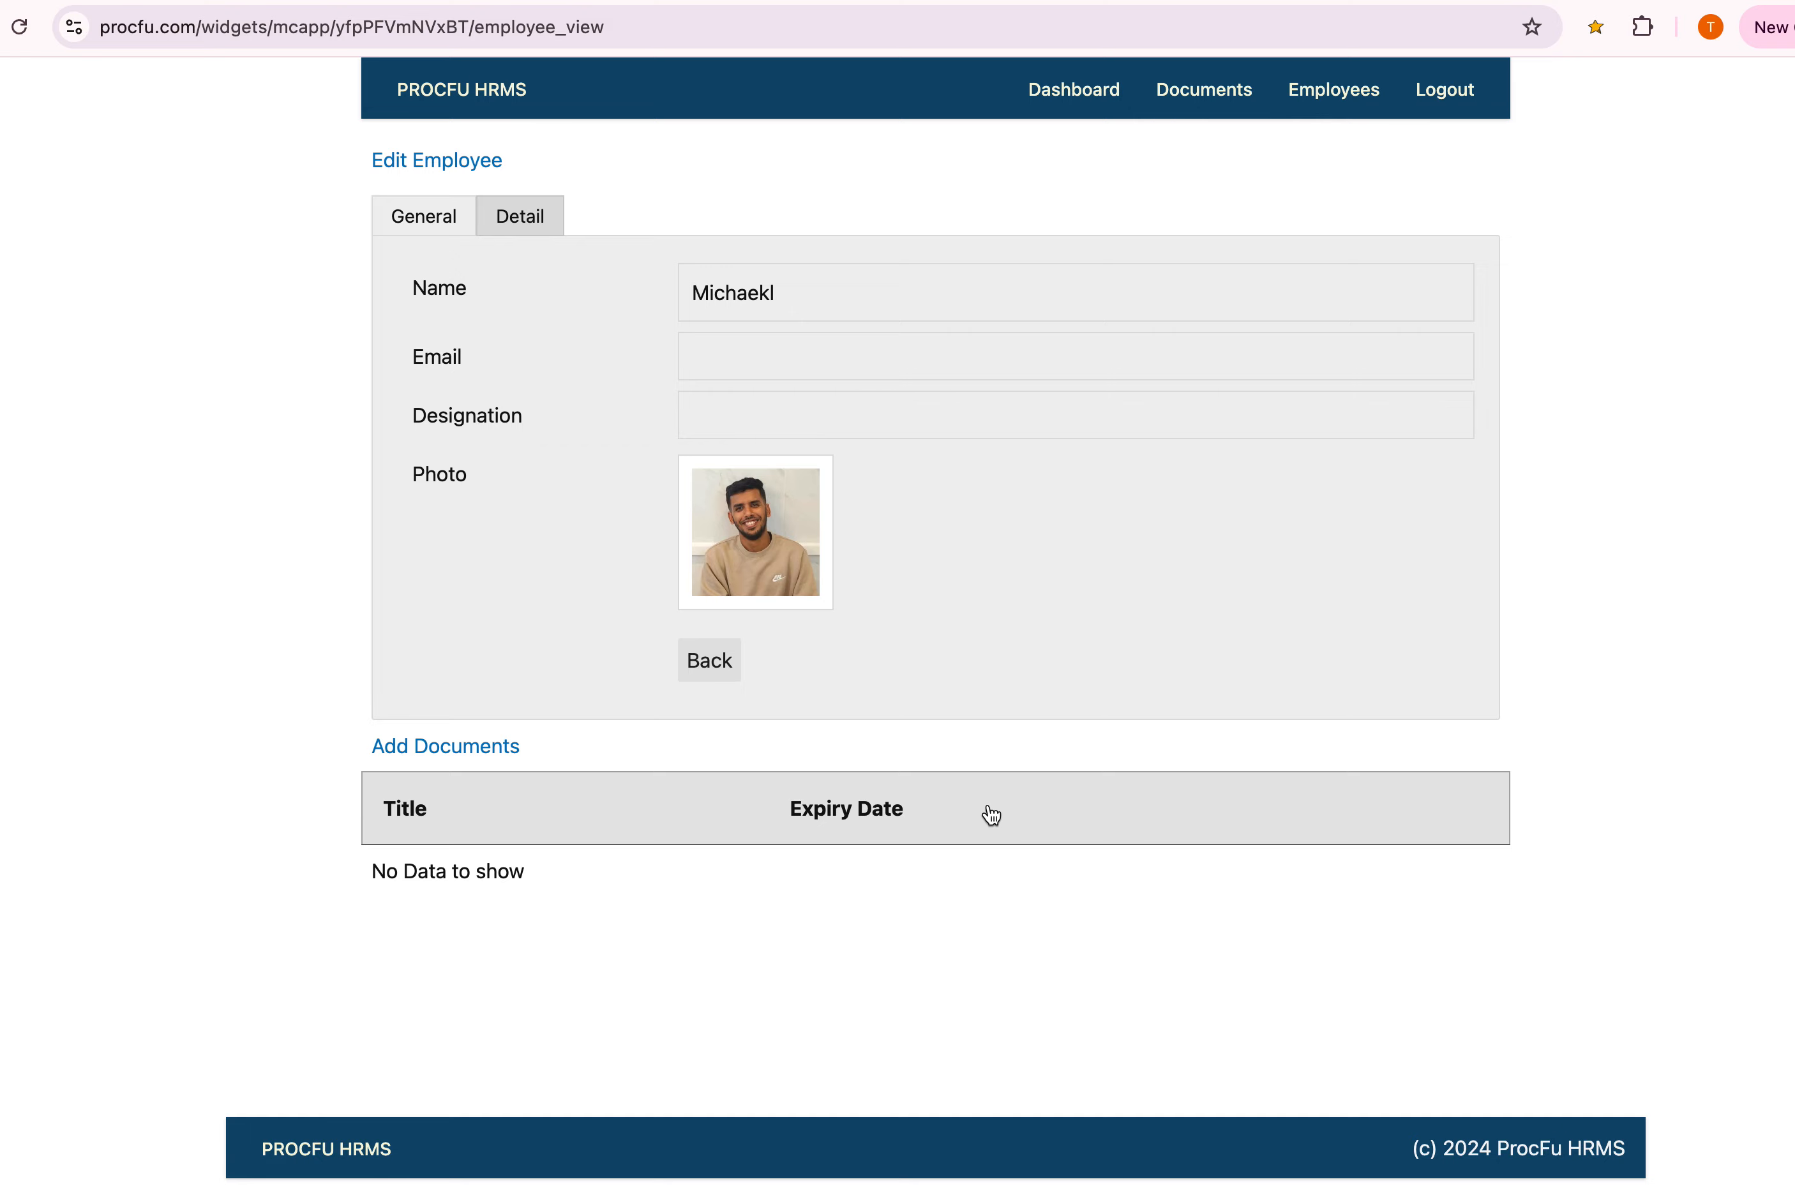
Shrink the browser window to phone width to view the employee record in its mobile layout
click(1371, 228)
drag(1240, 7, 1250, 59)
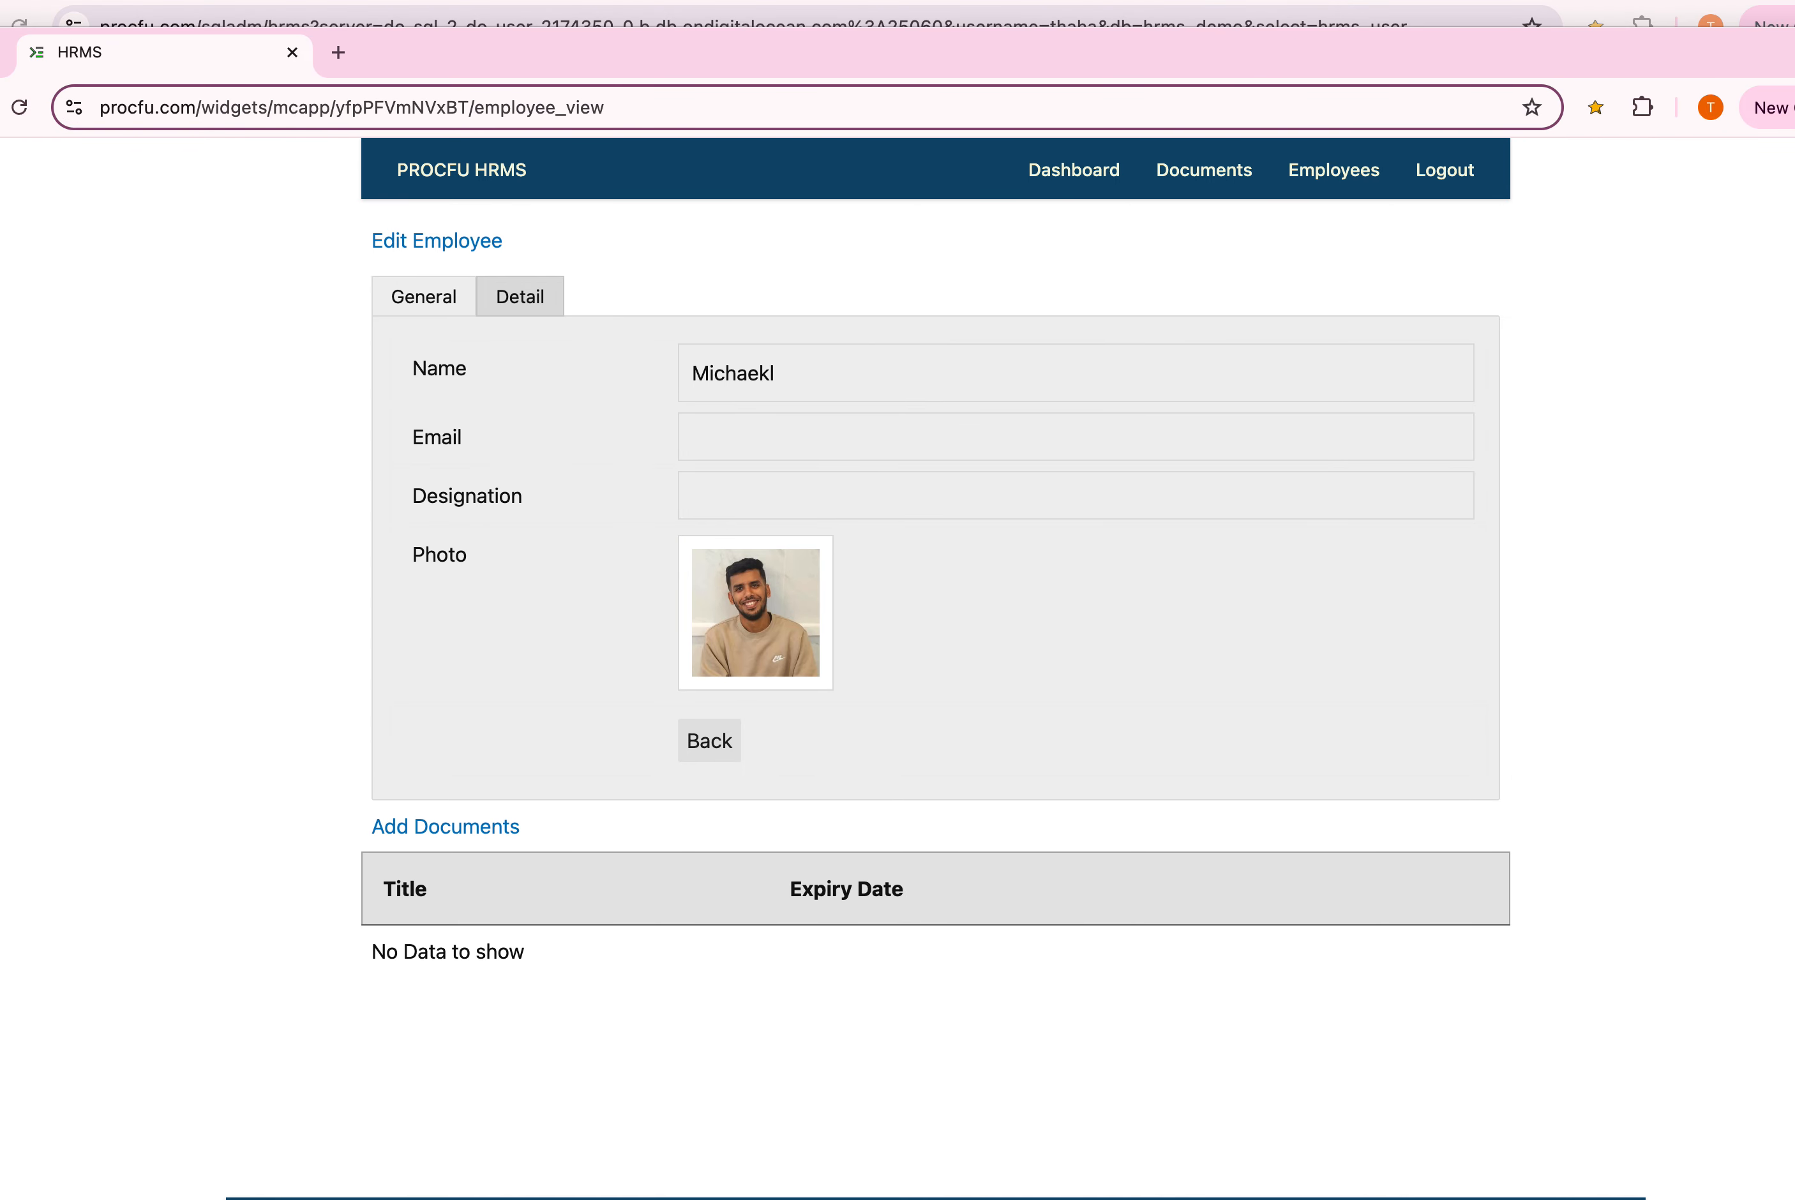
drag(1791, 288, 943, 287)
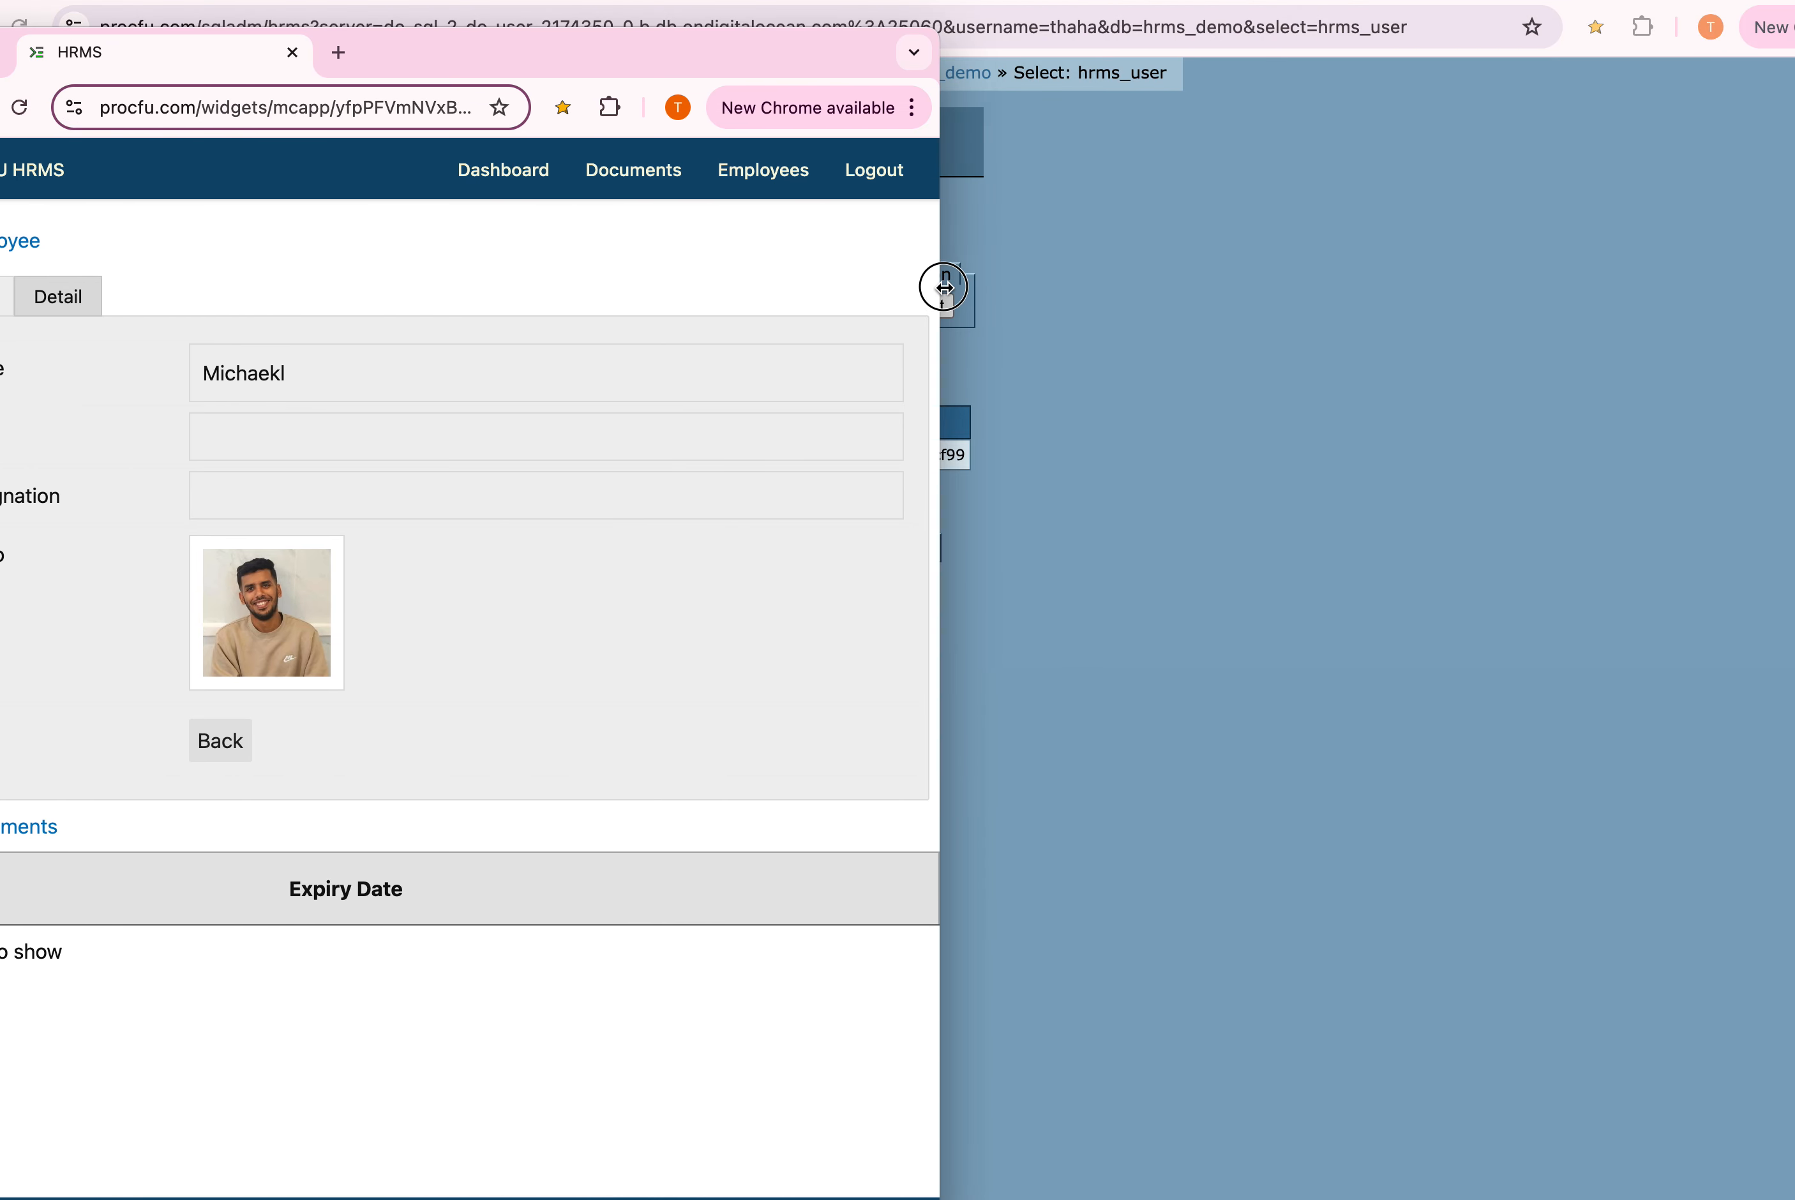
drag(677, 45, 1094, 69)
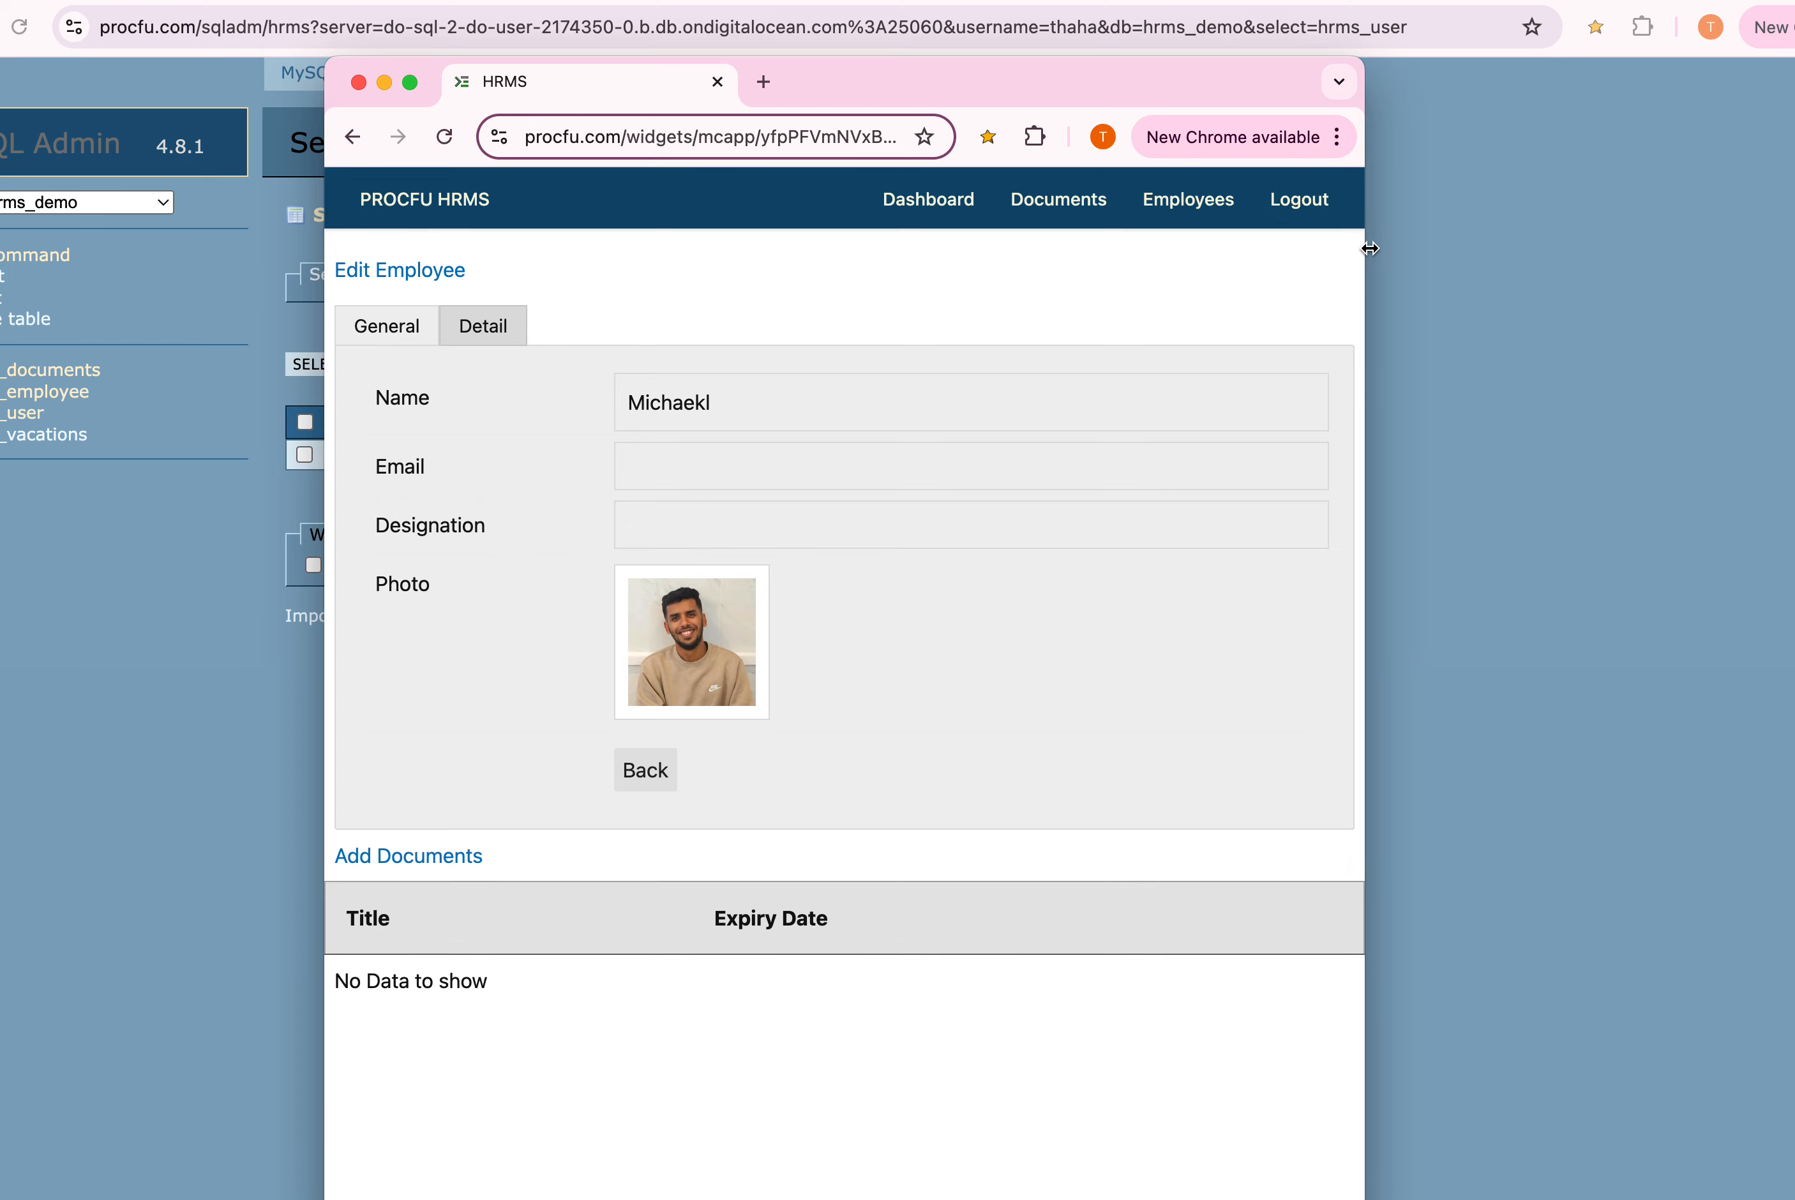
drag(1362, 249, 1004, 251)
Log out of the HRMS app in its narrow layout and widen the browser window again
click(956, 217)
click(963, 226)
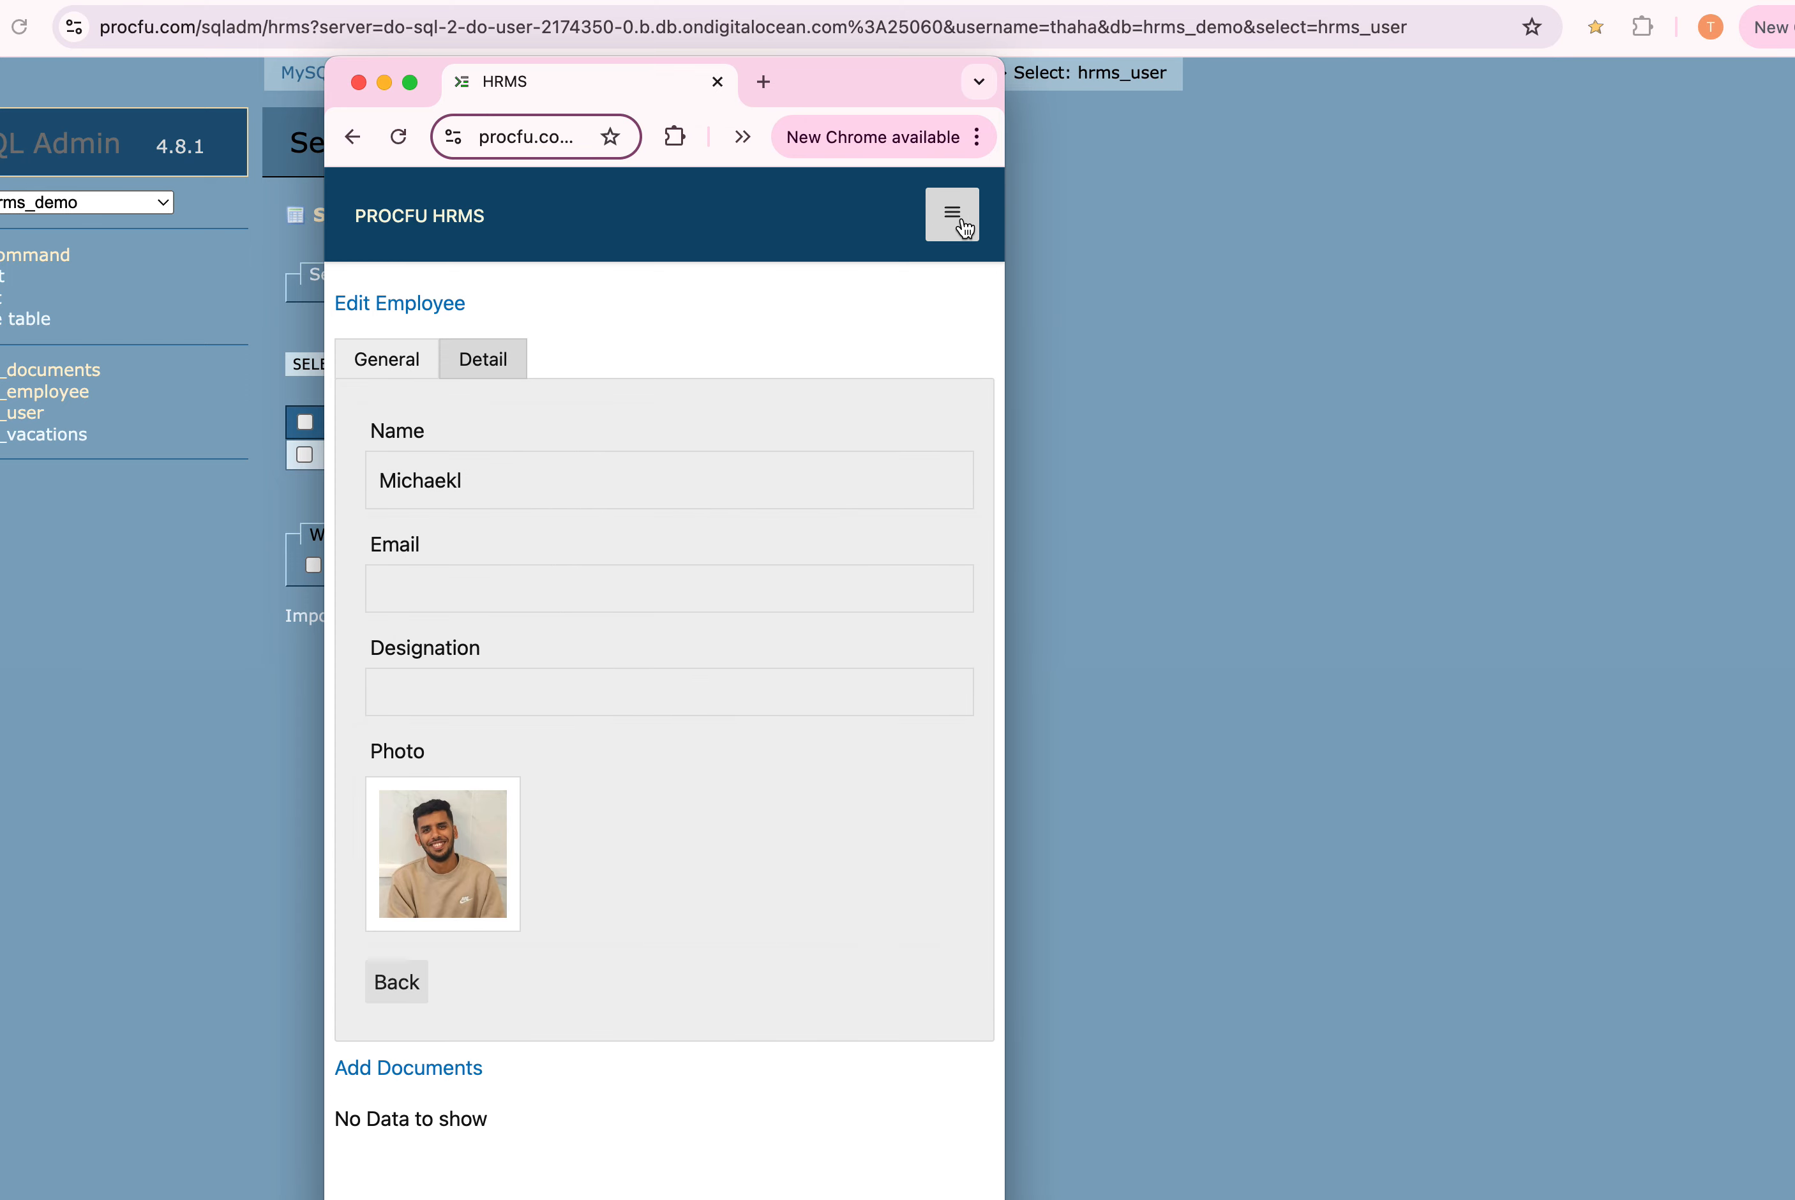
click(955, 216)
click(780, 432)
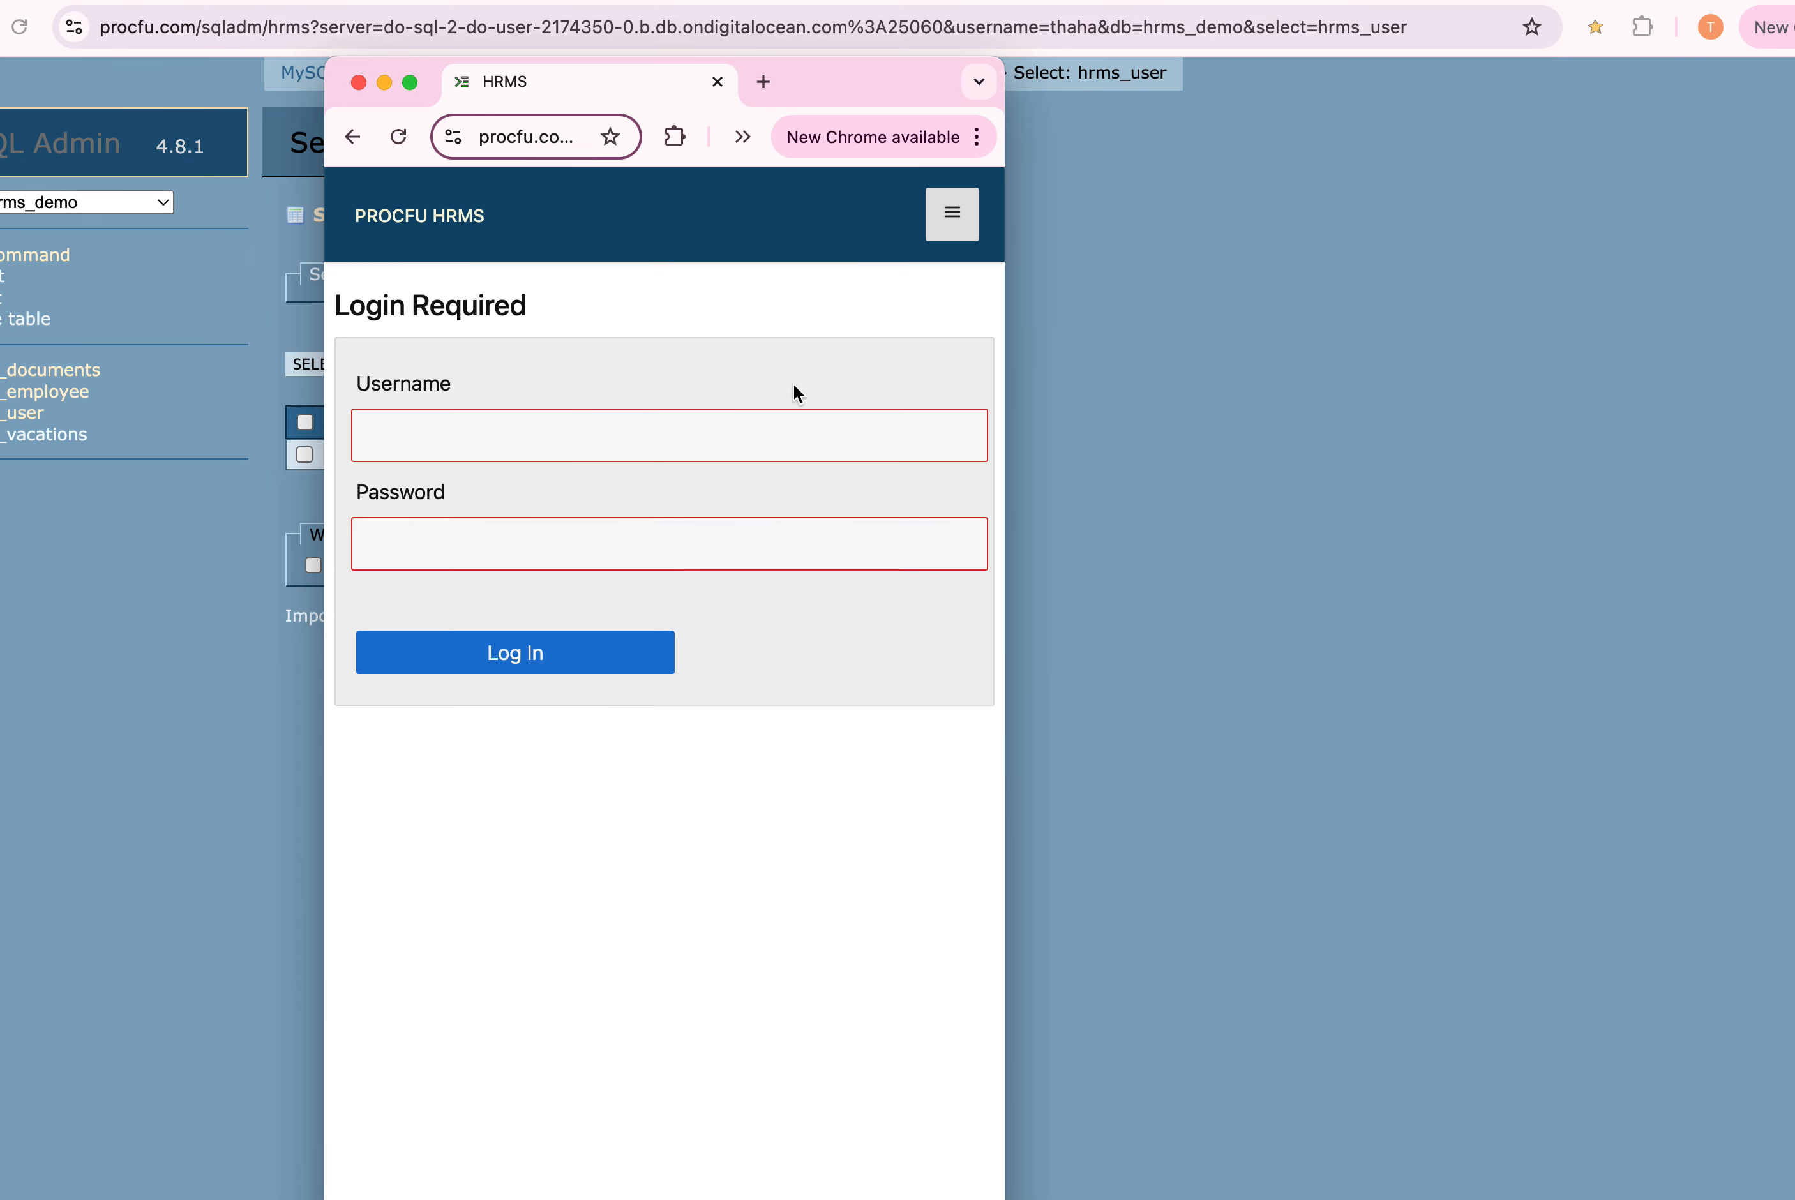
click(971, 224)
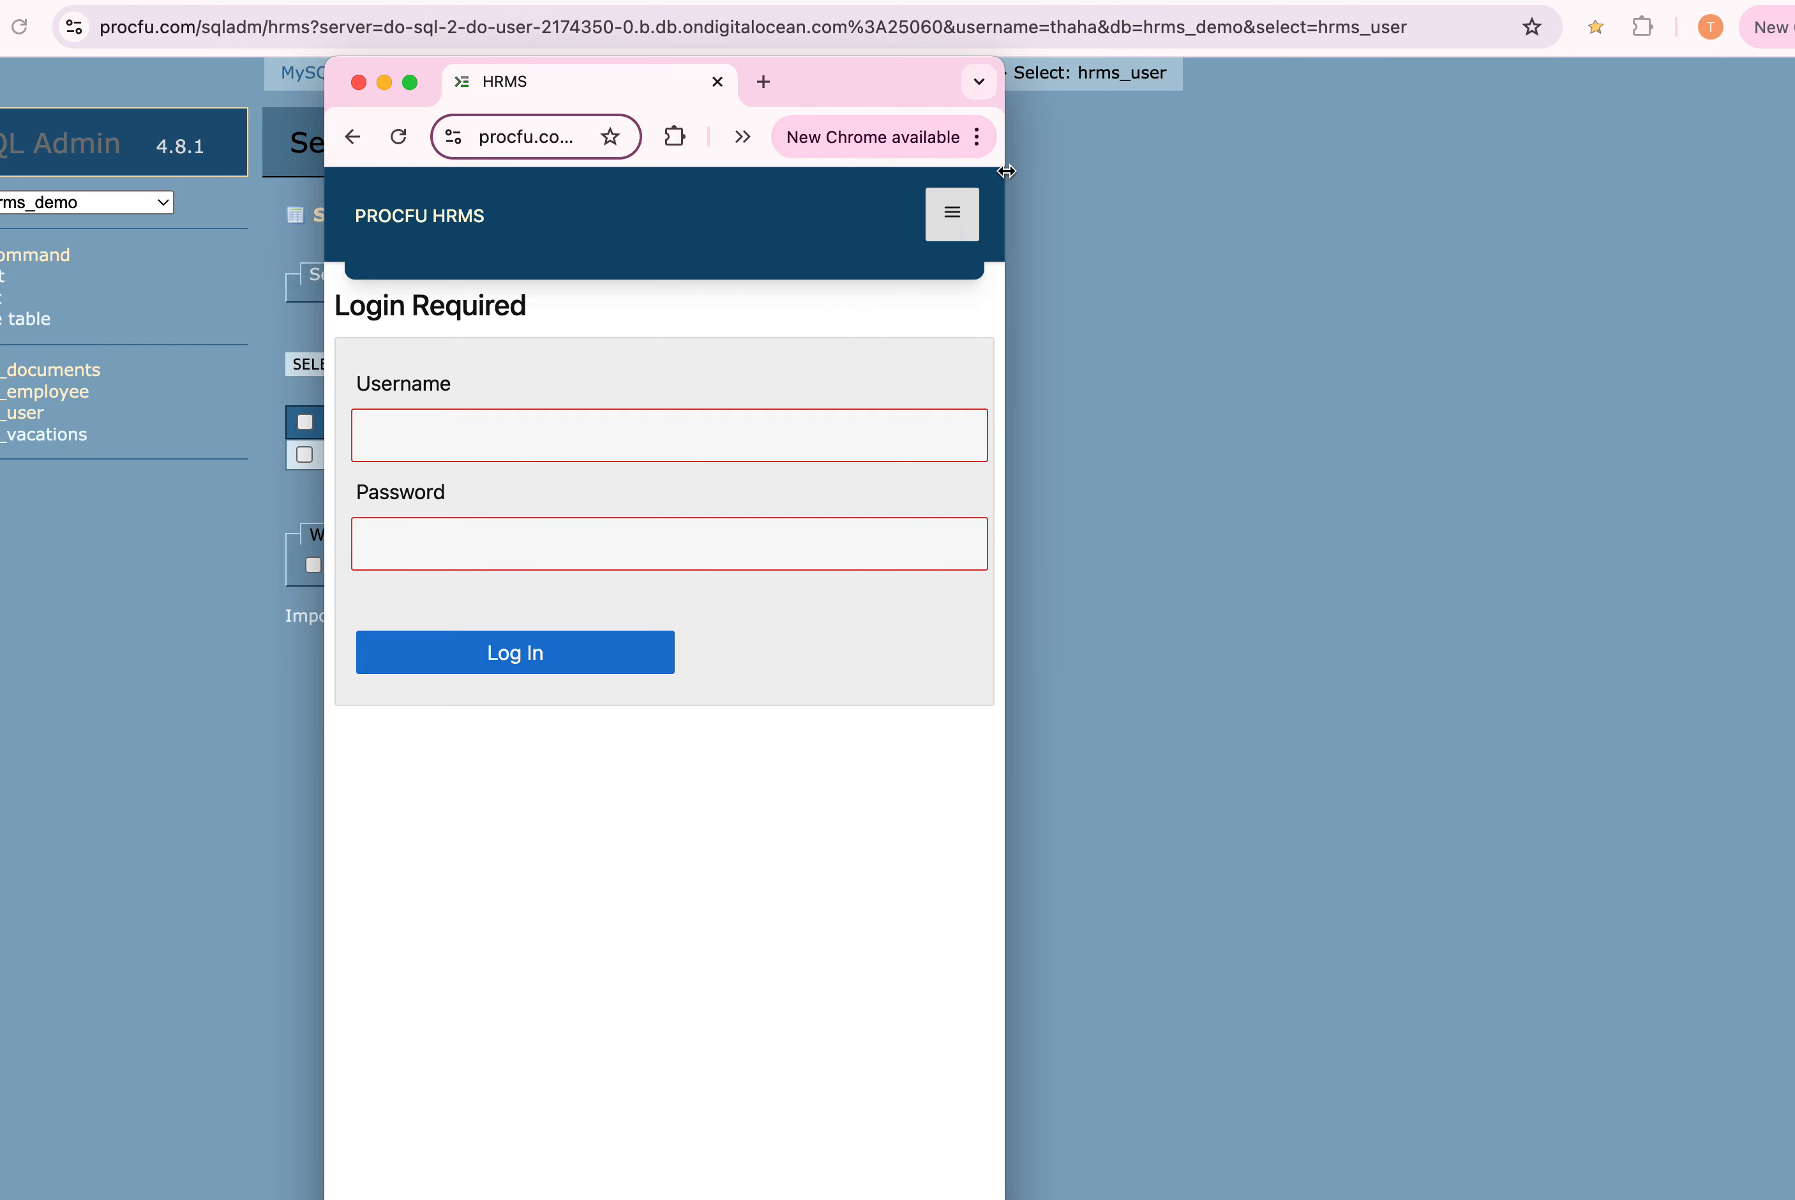
drag(1005, 172, 1792, 278)
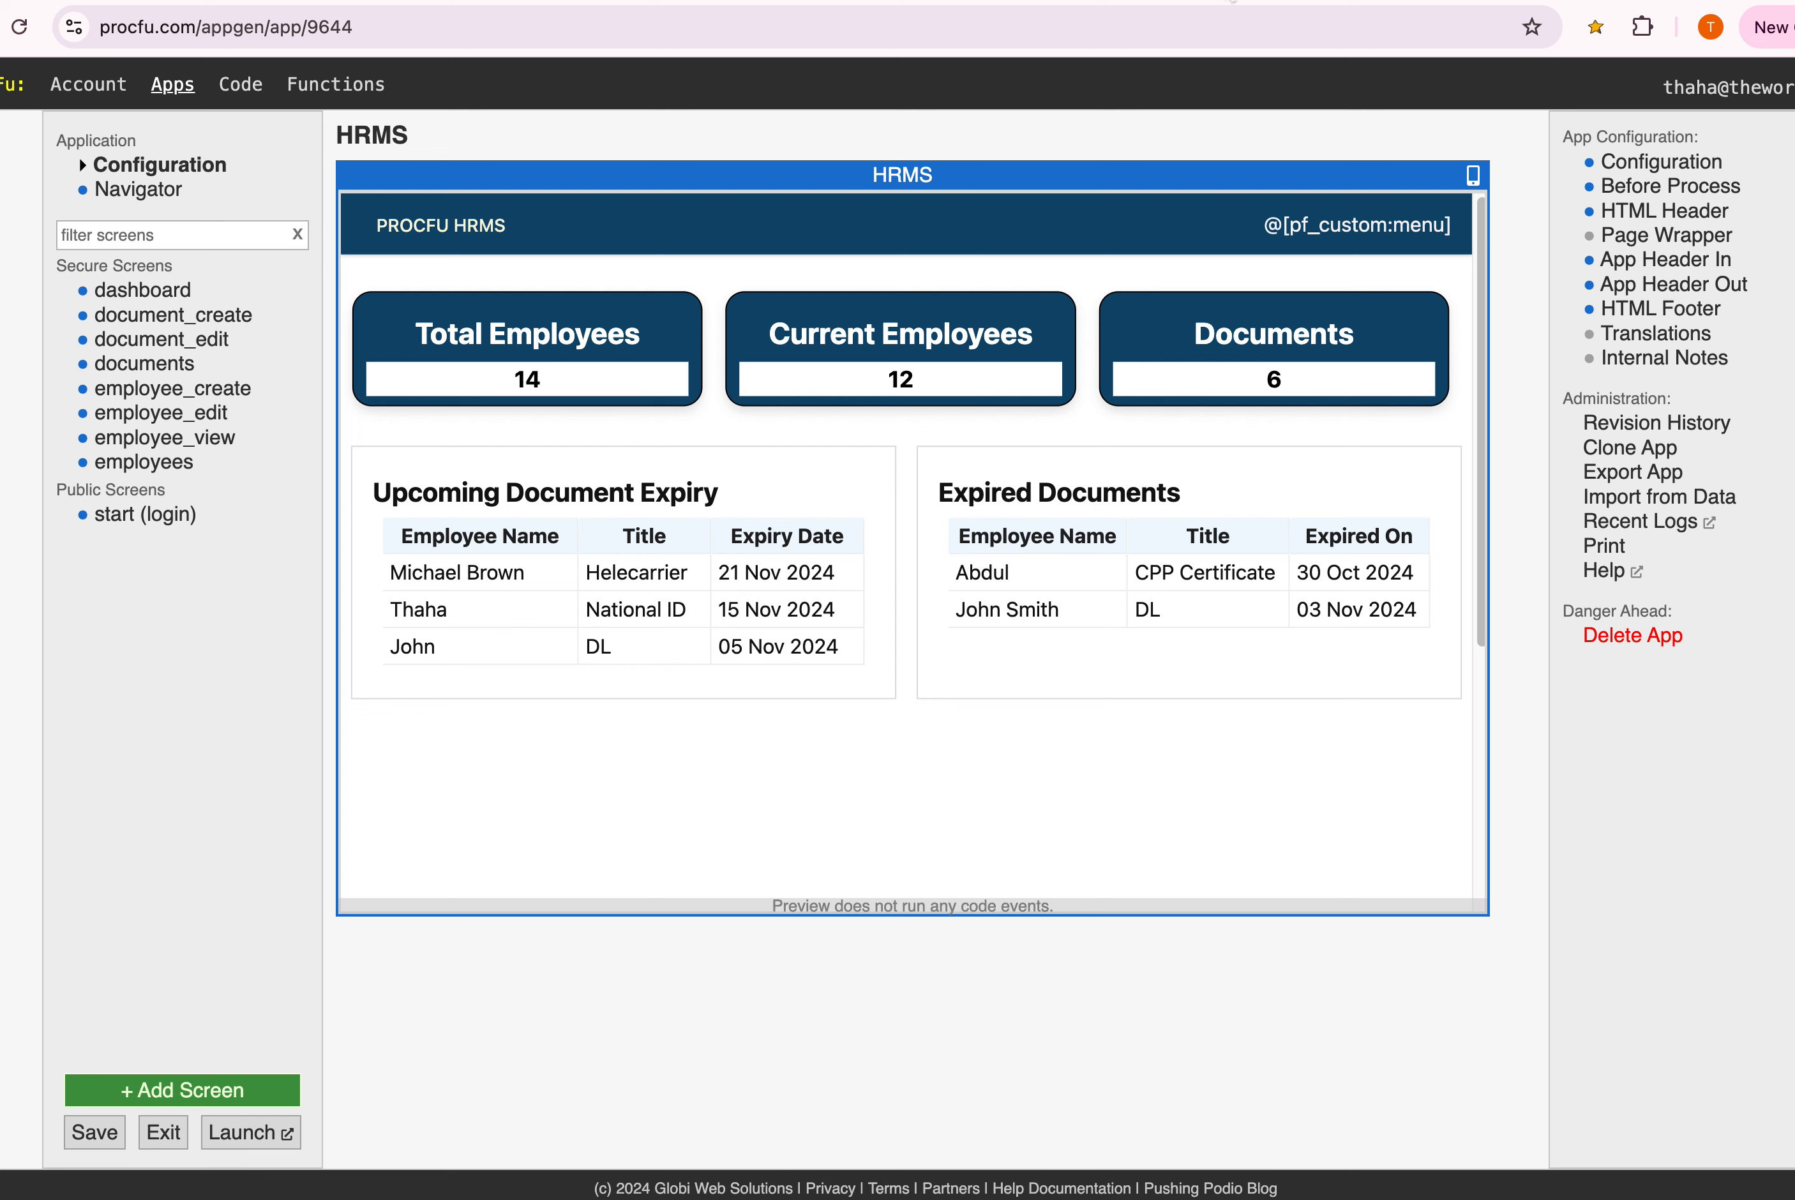
Examine the start screen's authentication settings in the ProcFu app builder and the stored password value in the hrms_user table
click(152, 515)
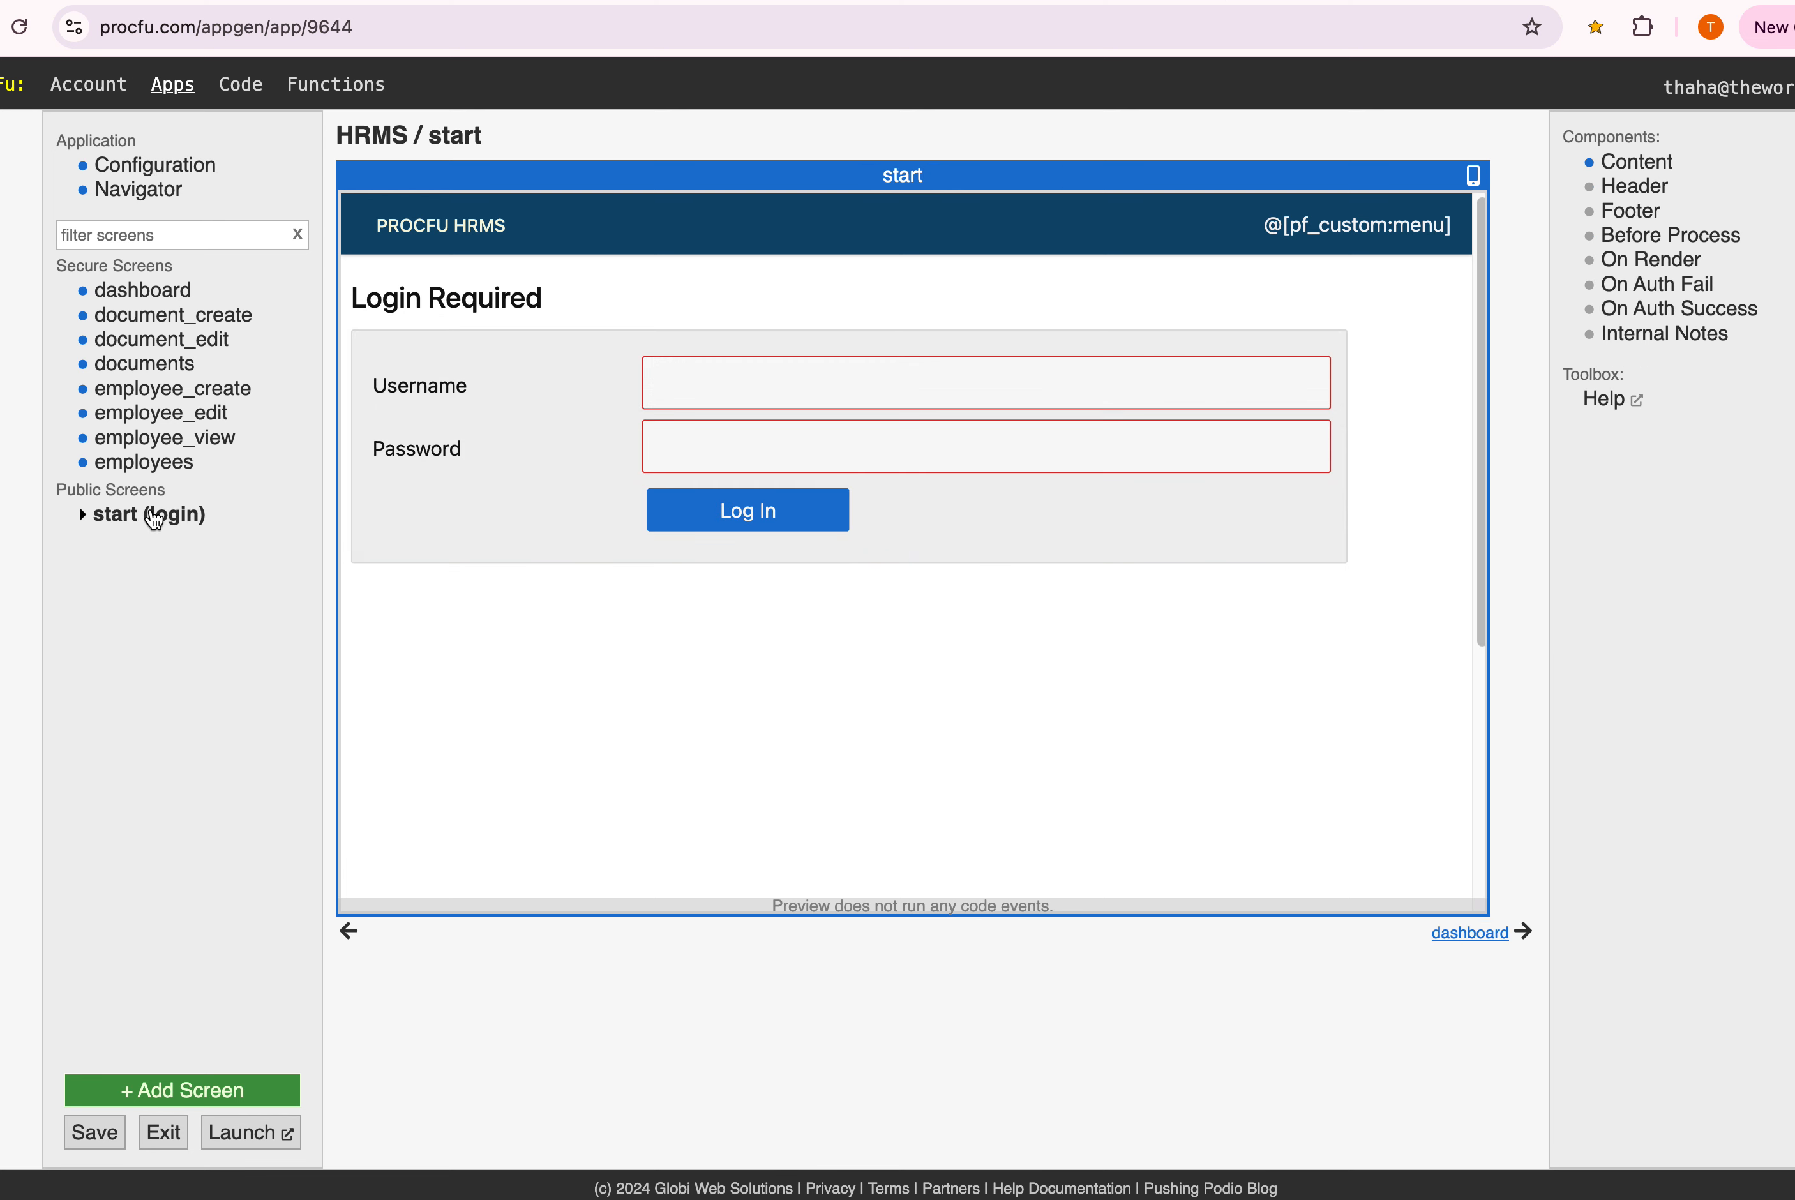
click(1634, 164)
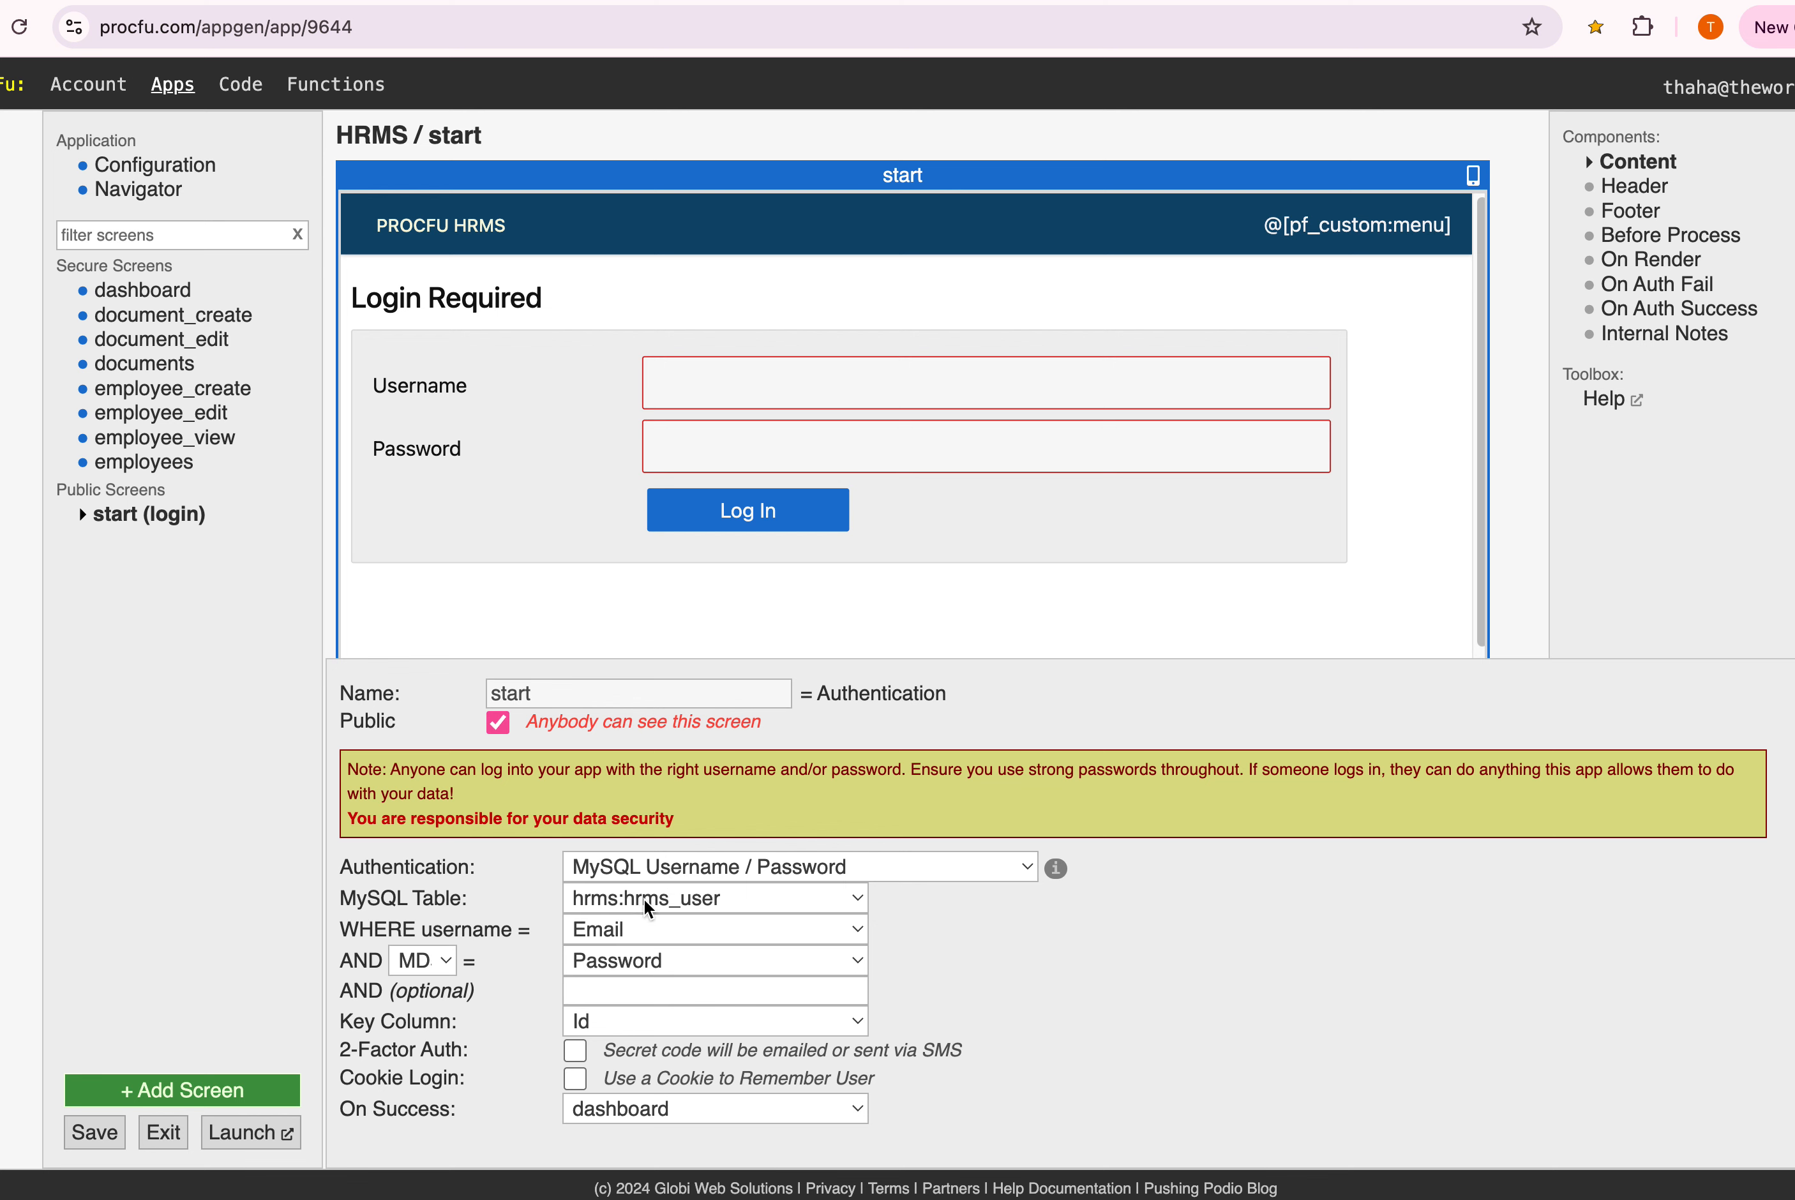
click(1280, 1)
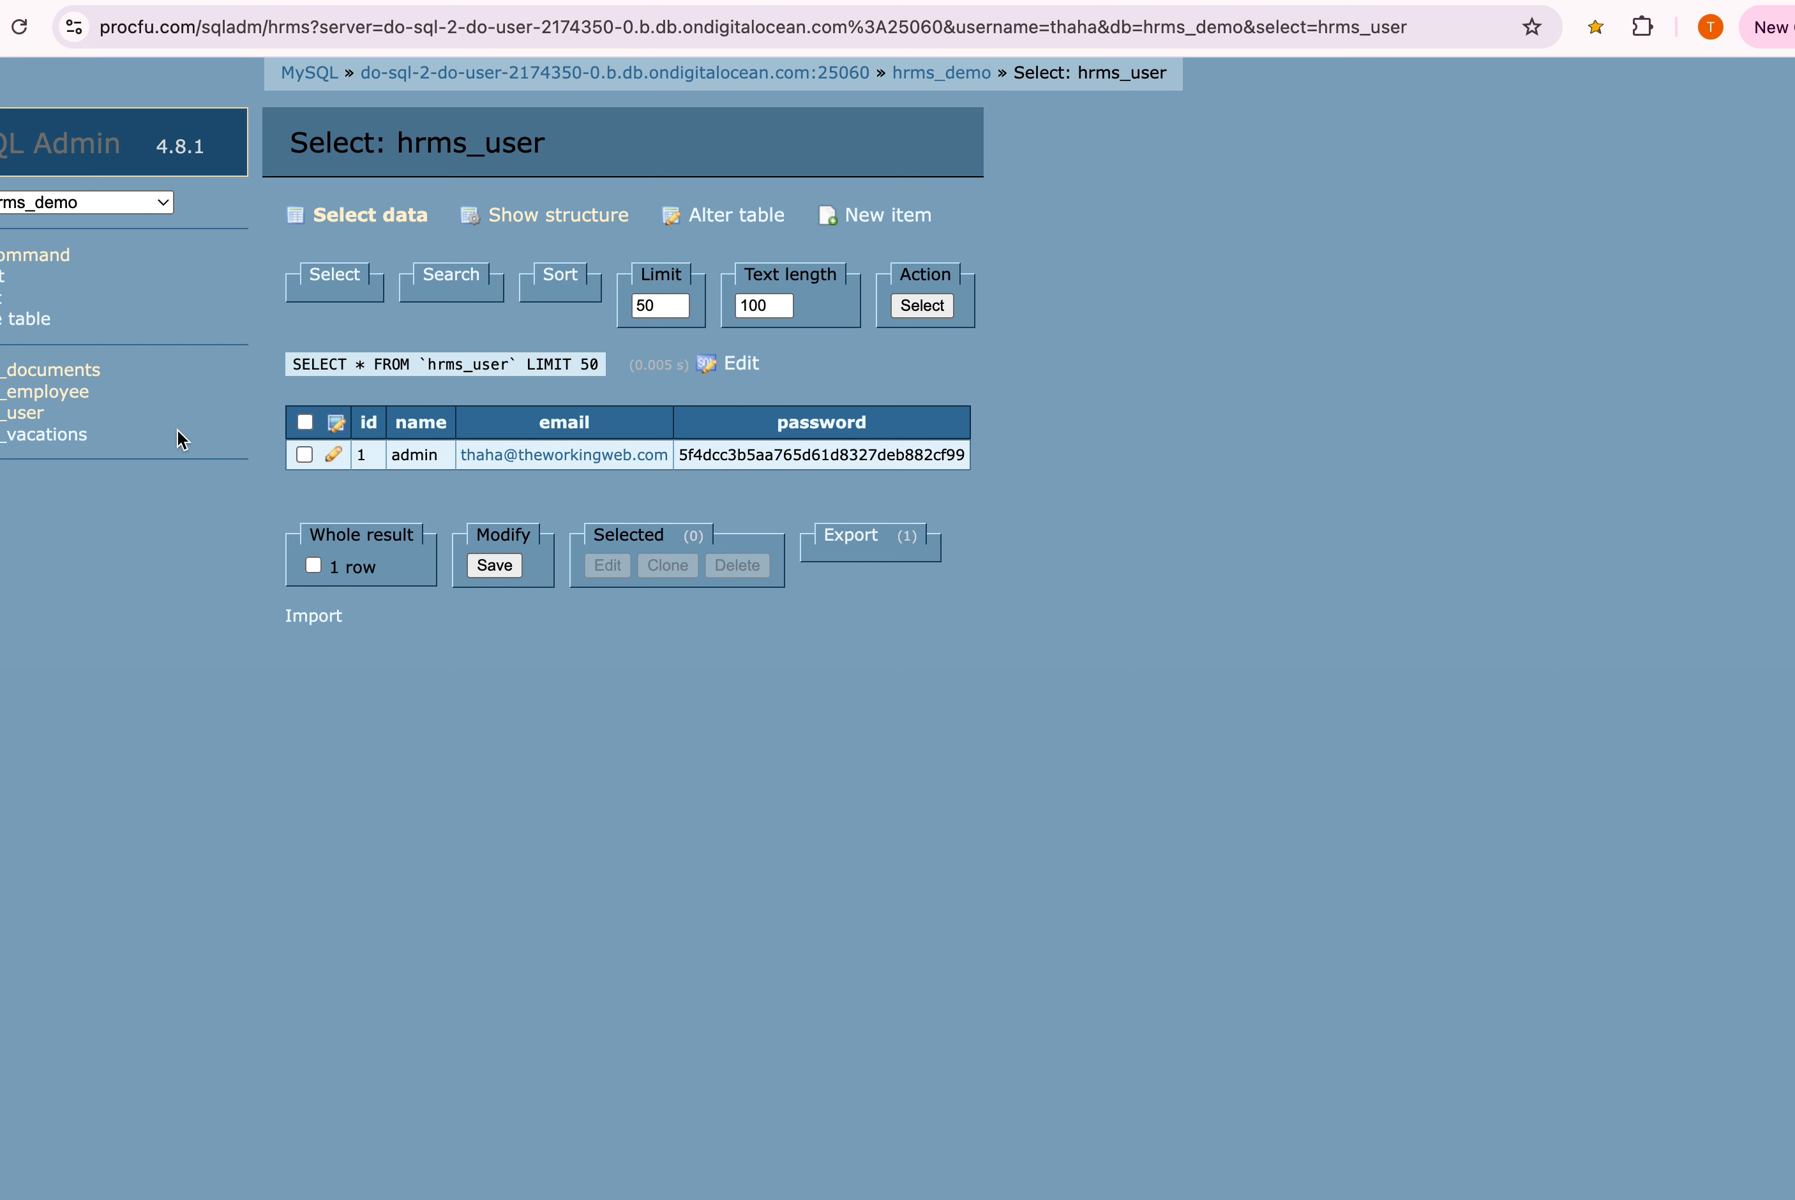
double_click(745, 453)
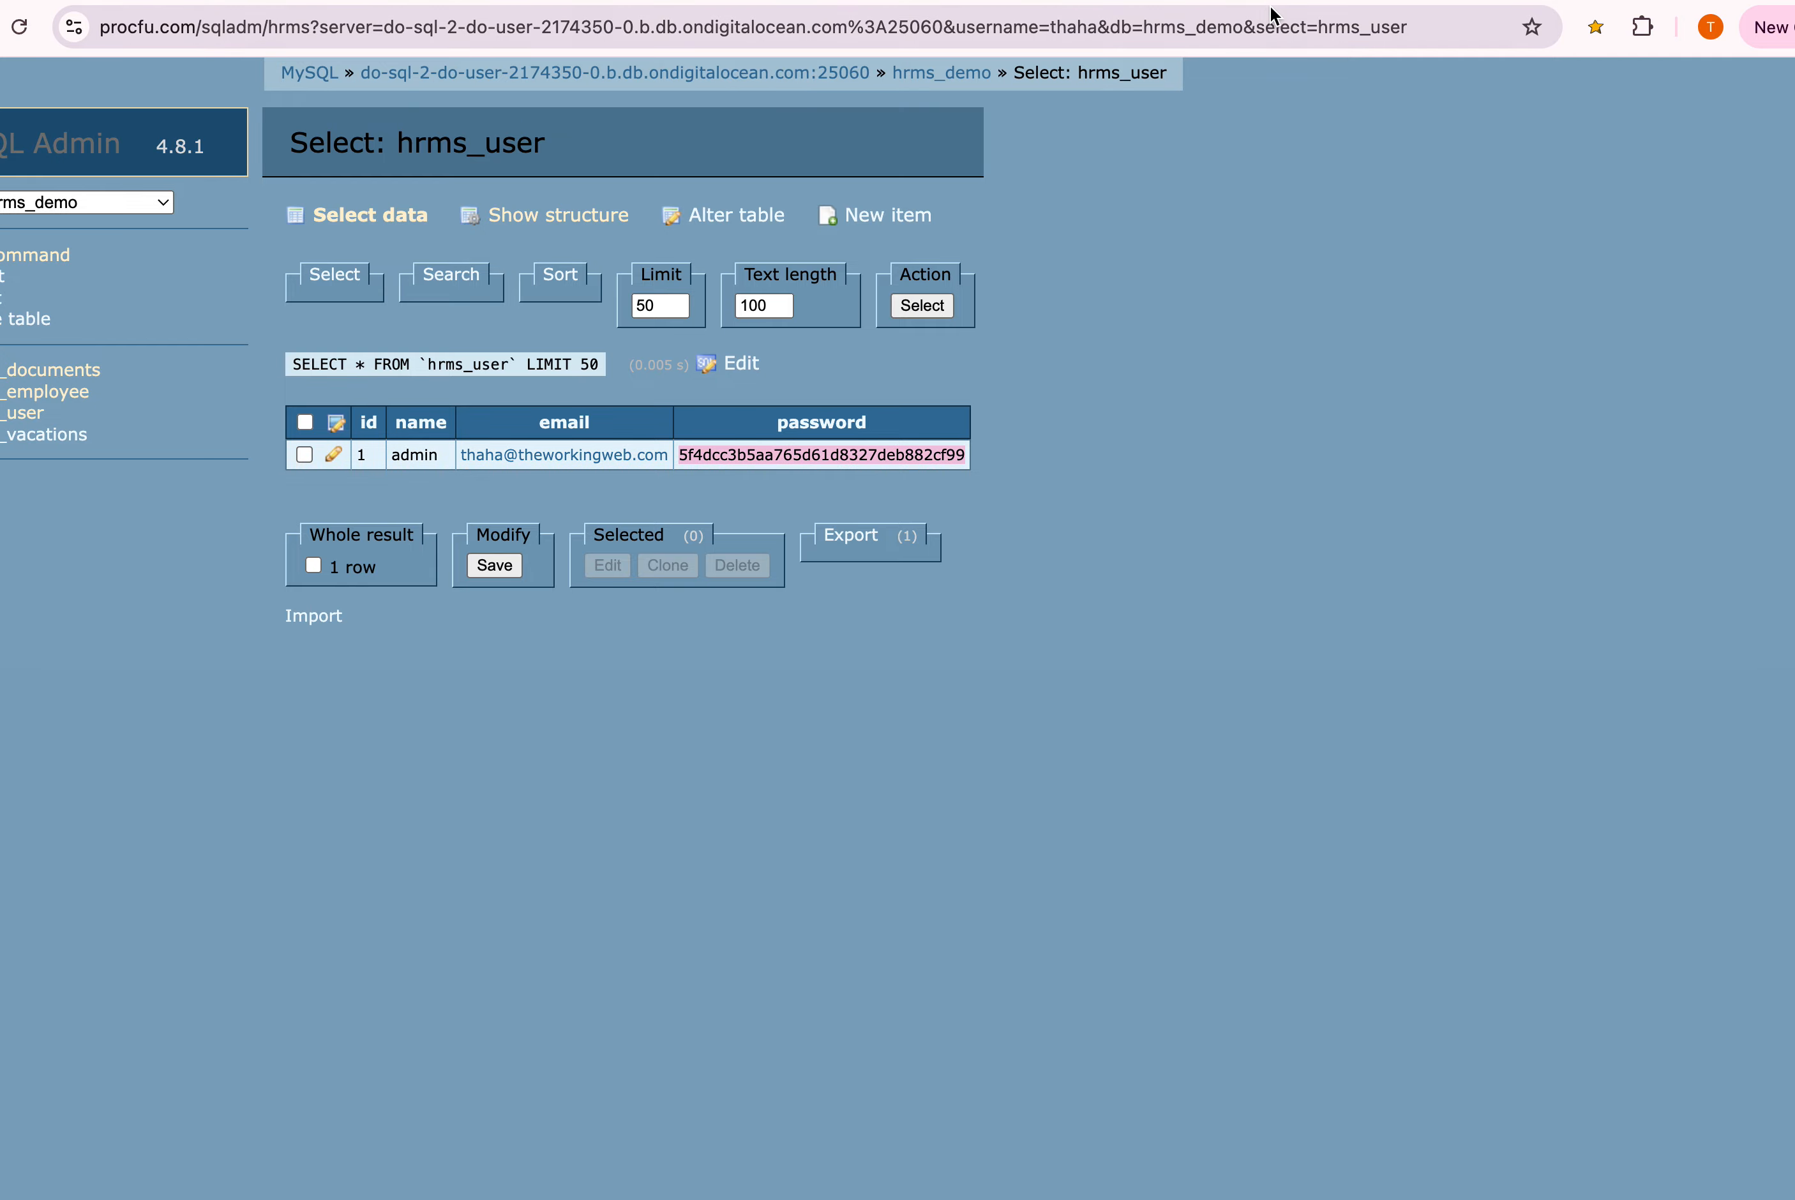
Inspect the password hash options in the start screen's MySQL authentication and choose MD again
click(1271, 6)
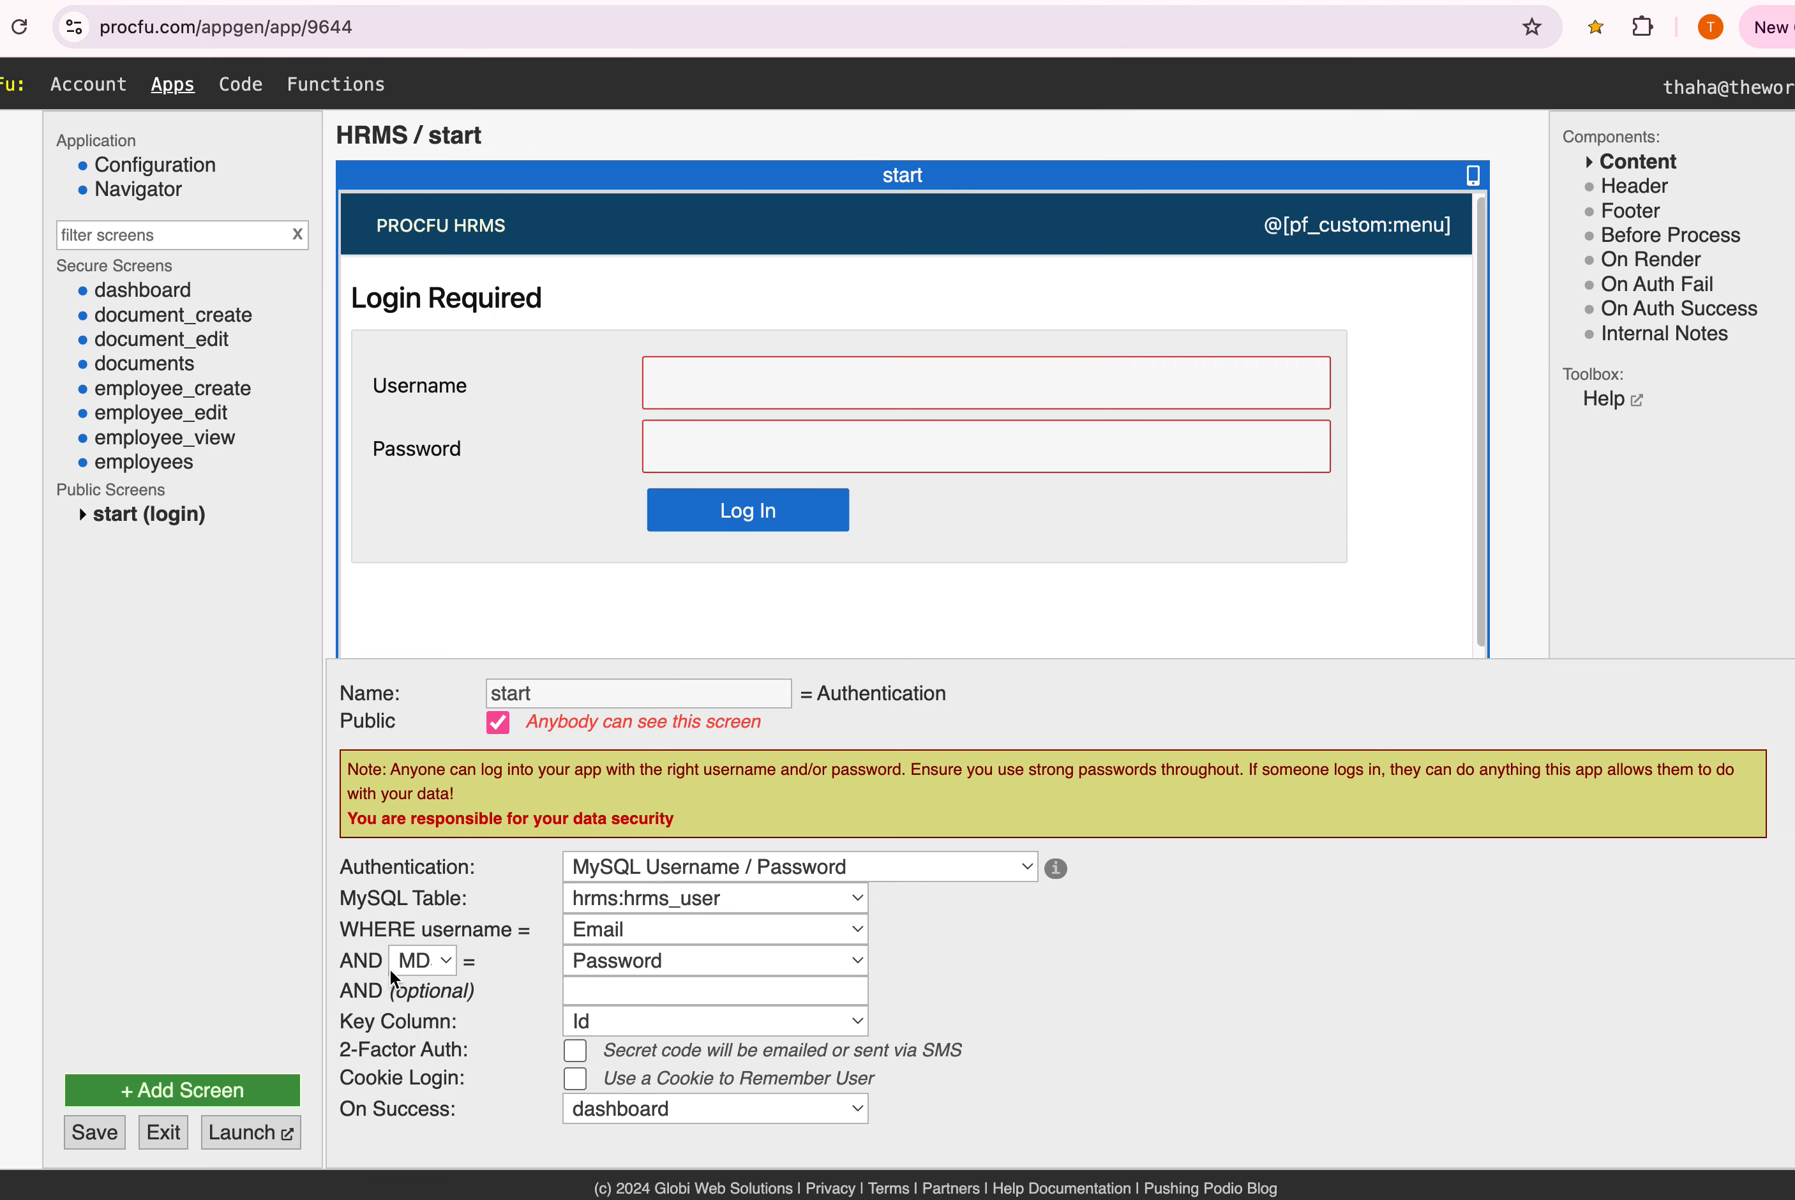
click(422, 961)
click(434, 941)
click(423, 961)
key(Return)
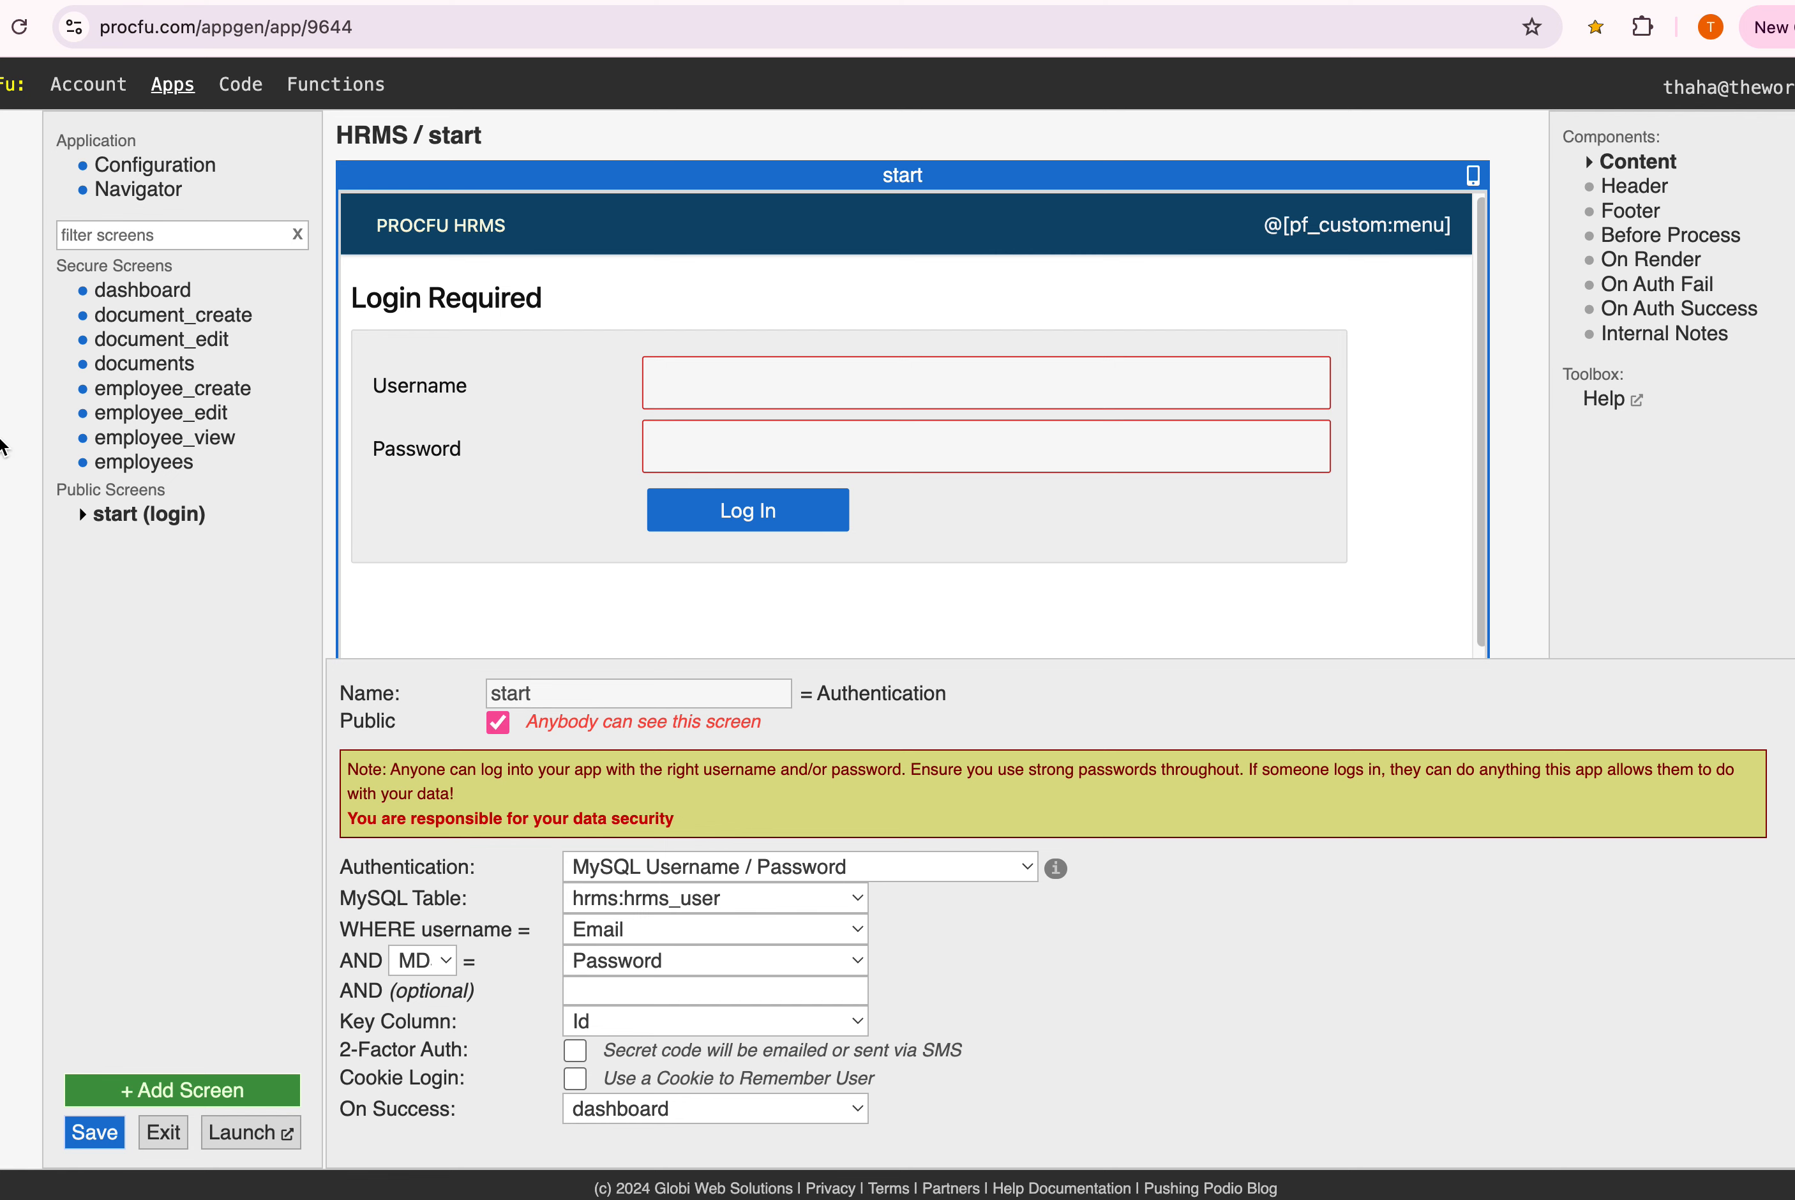
Open the dashboard screen's content and examine the settings and SQL query of the Upcoming Document Expiry widget
click(147, 291)
click(1660, 161)
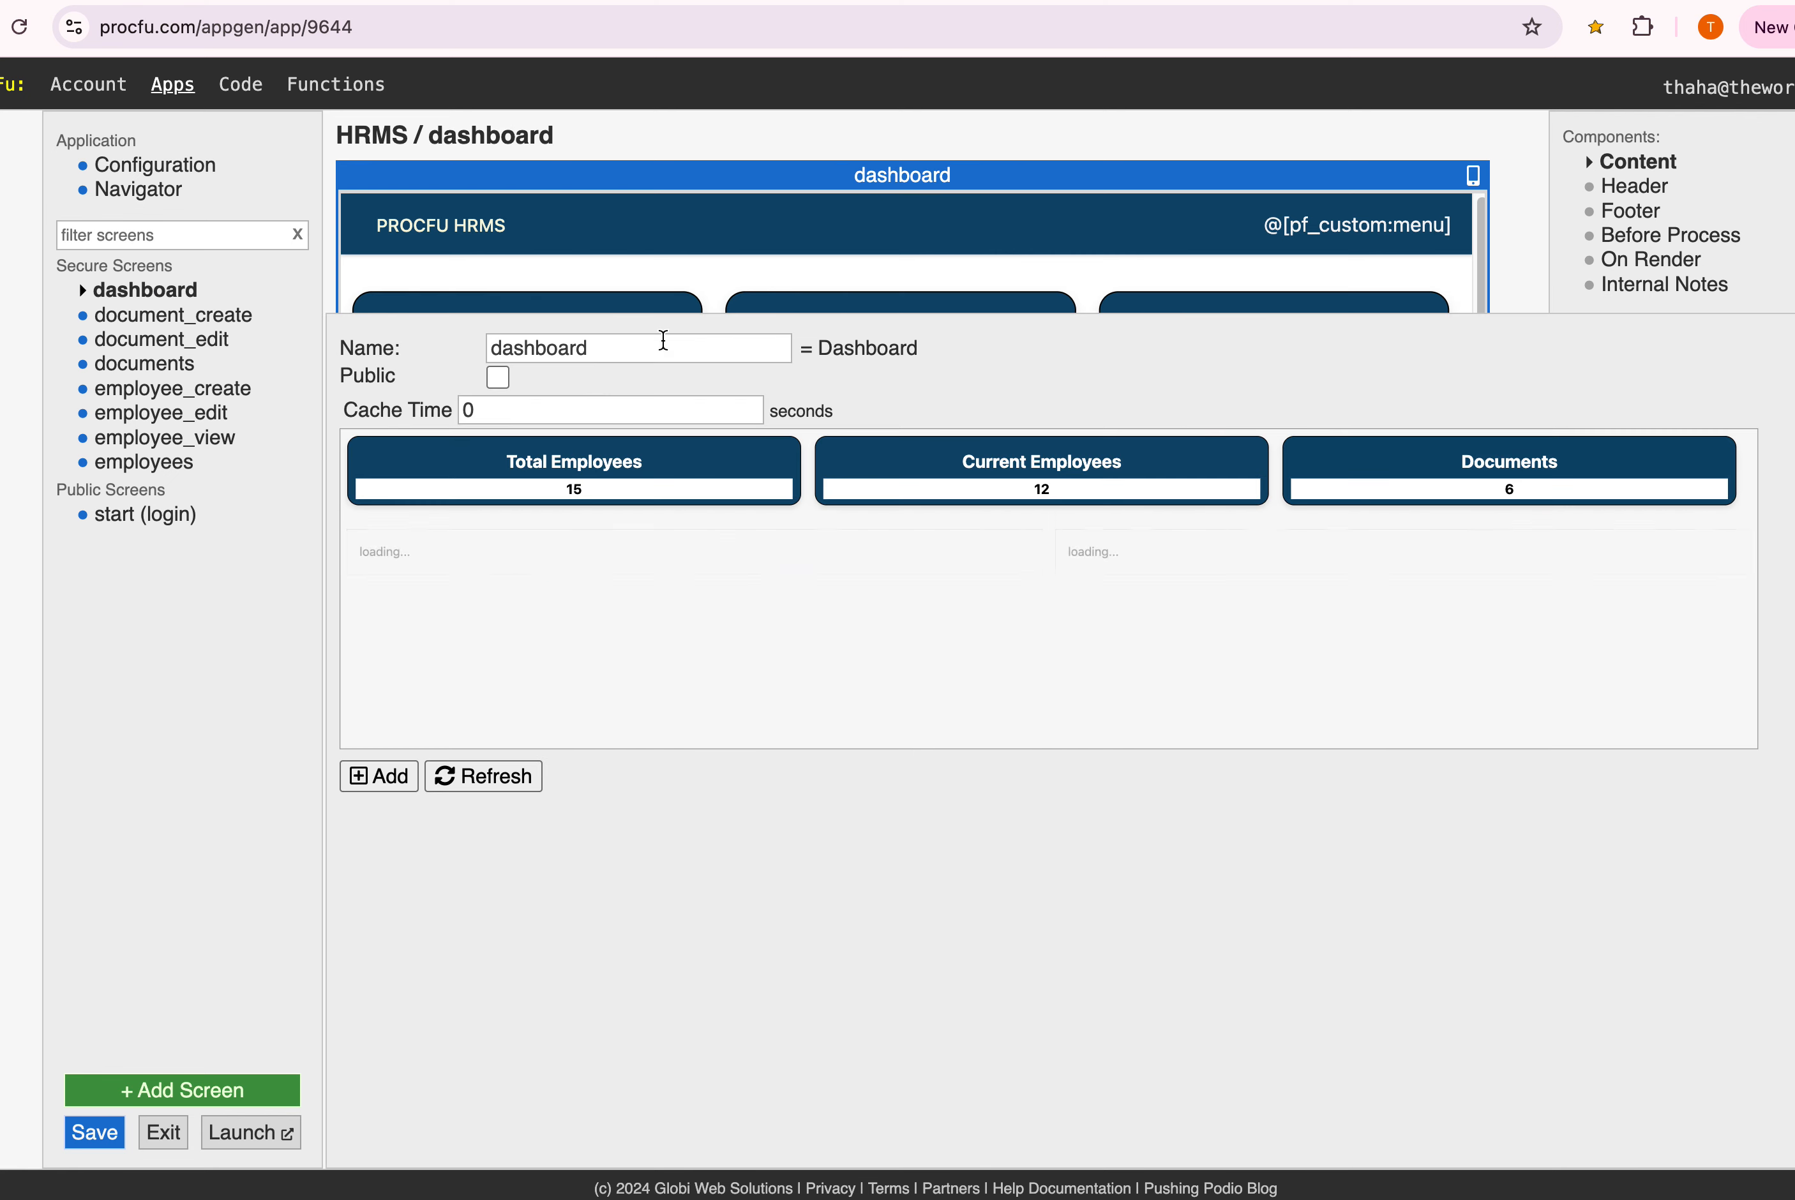
click(658, 607)
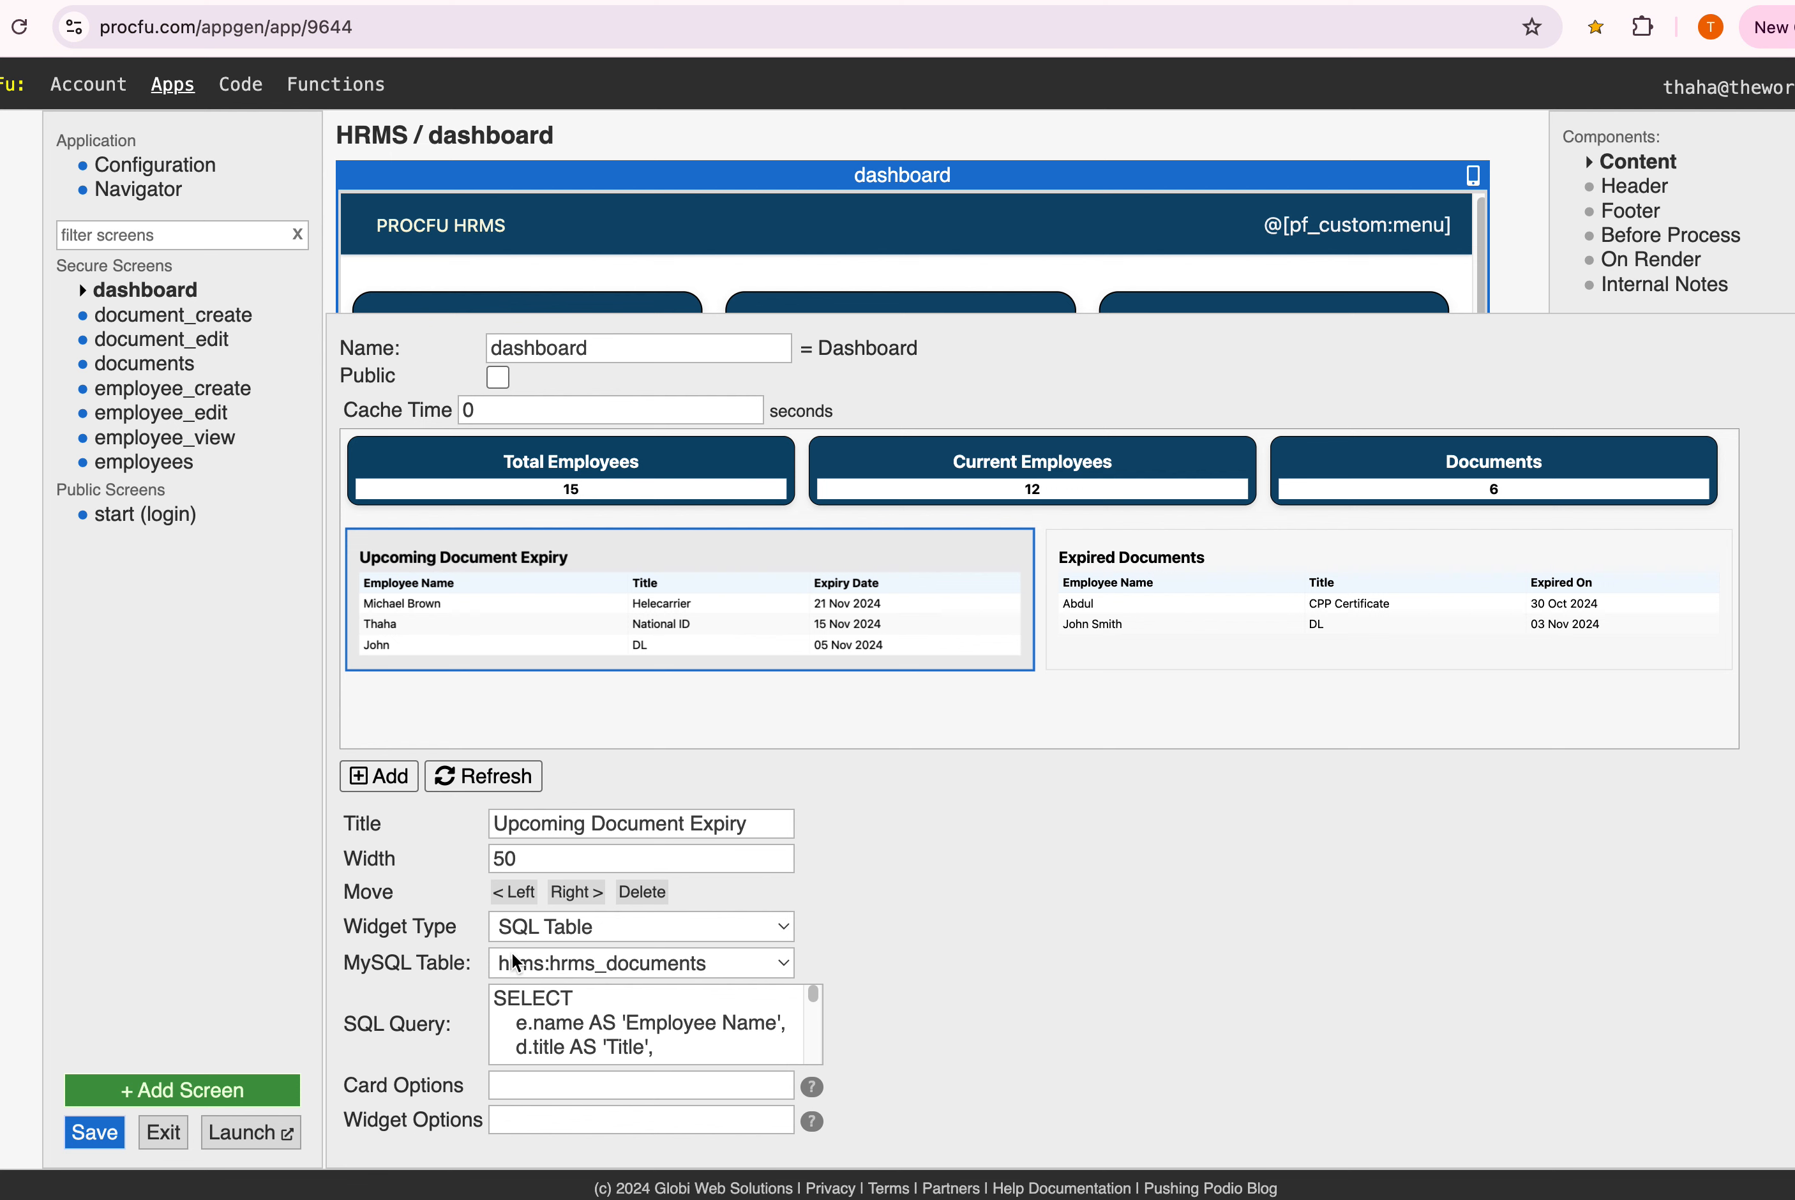
scroll(542, 1010, down, 1)
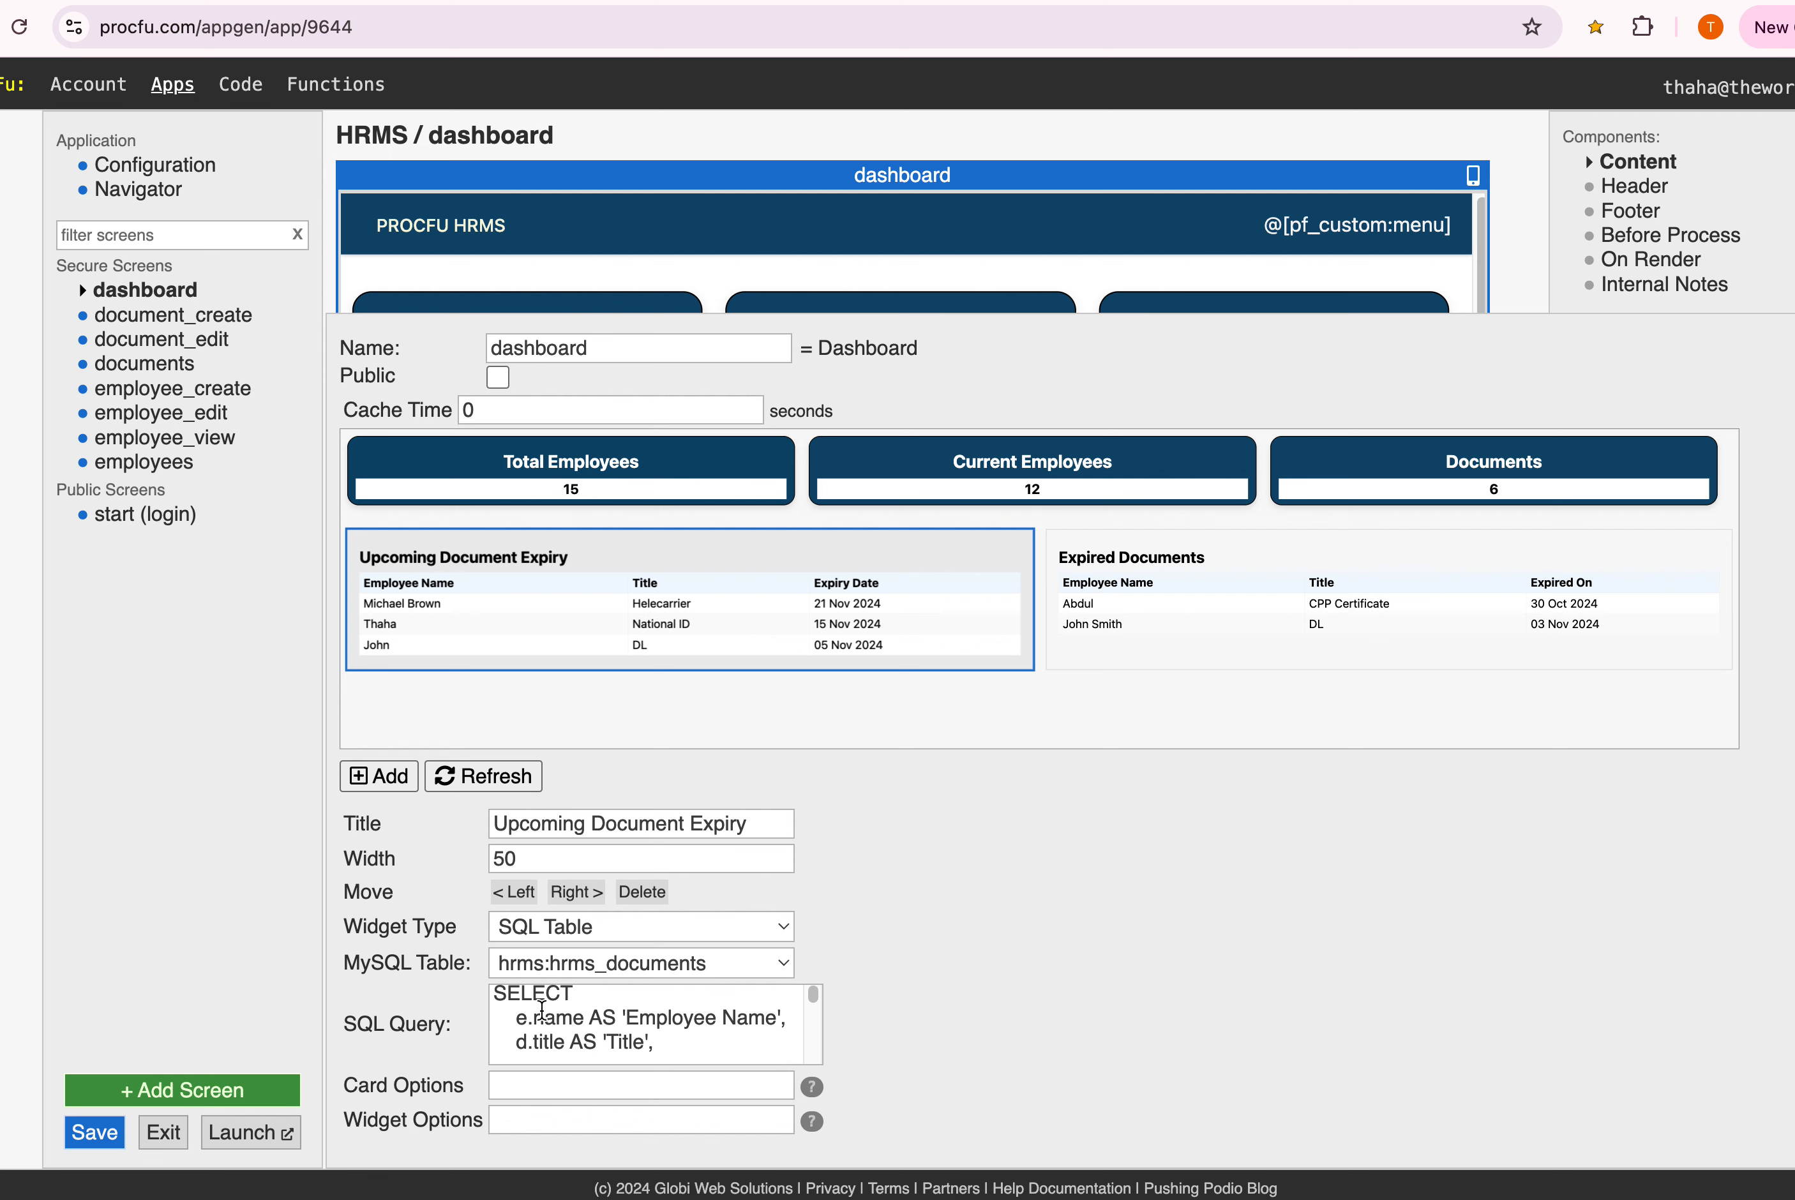
scroll(533, 1017, up, 1)
Change the 'Employee Name' column alias in the Upcoming Document Expiry query to 'Employee 12121'
double_click(494, 1001)
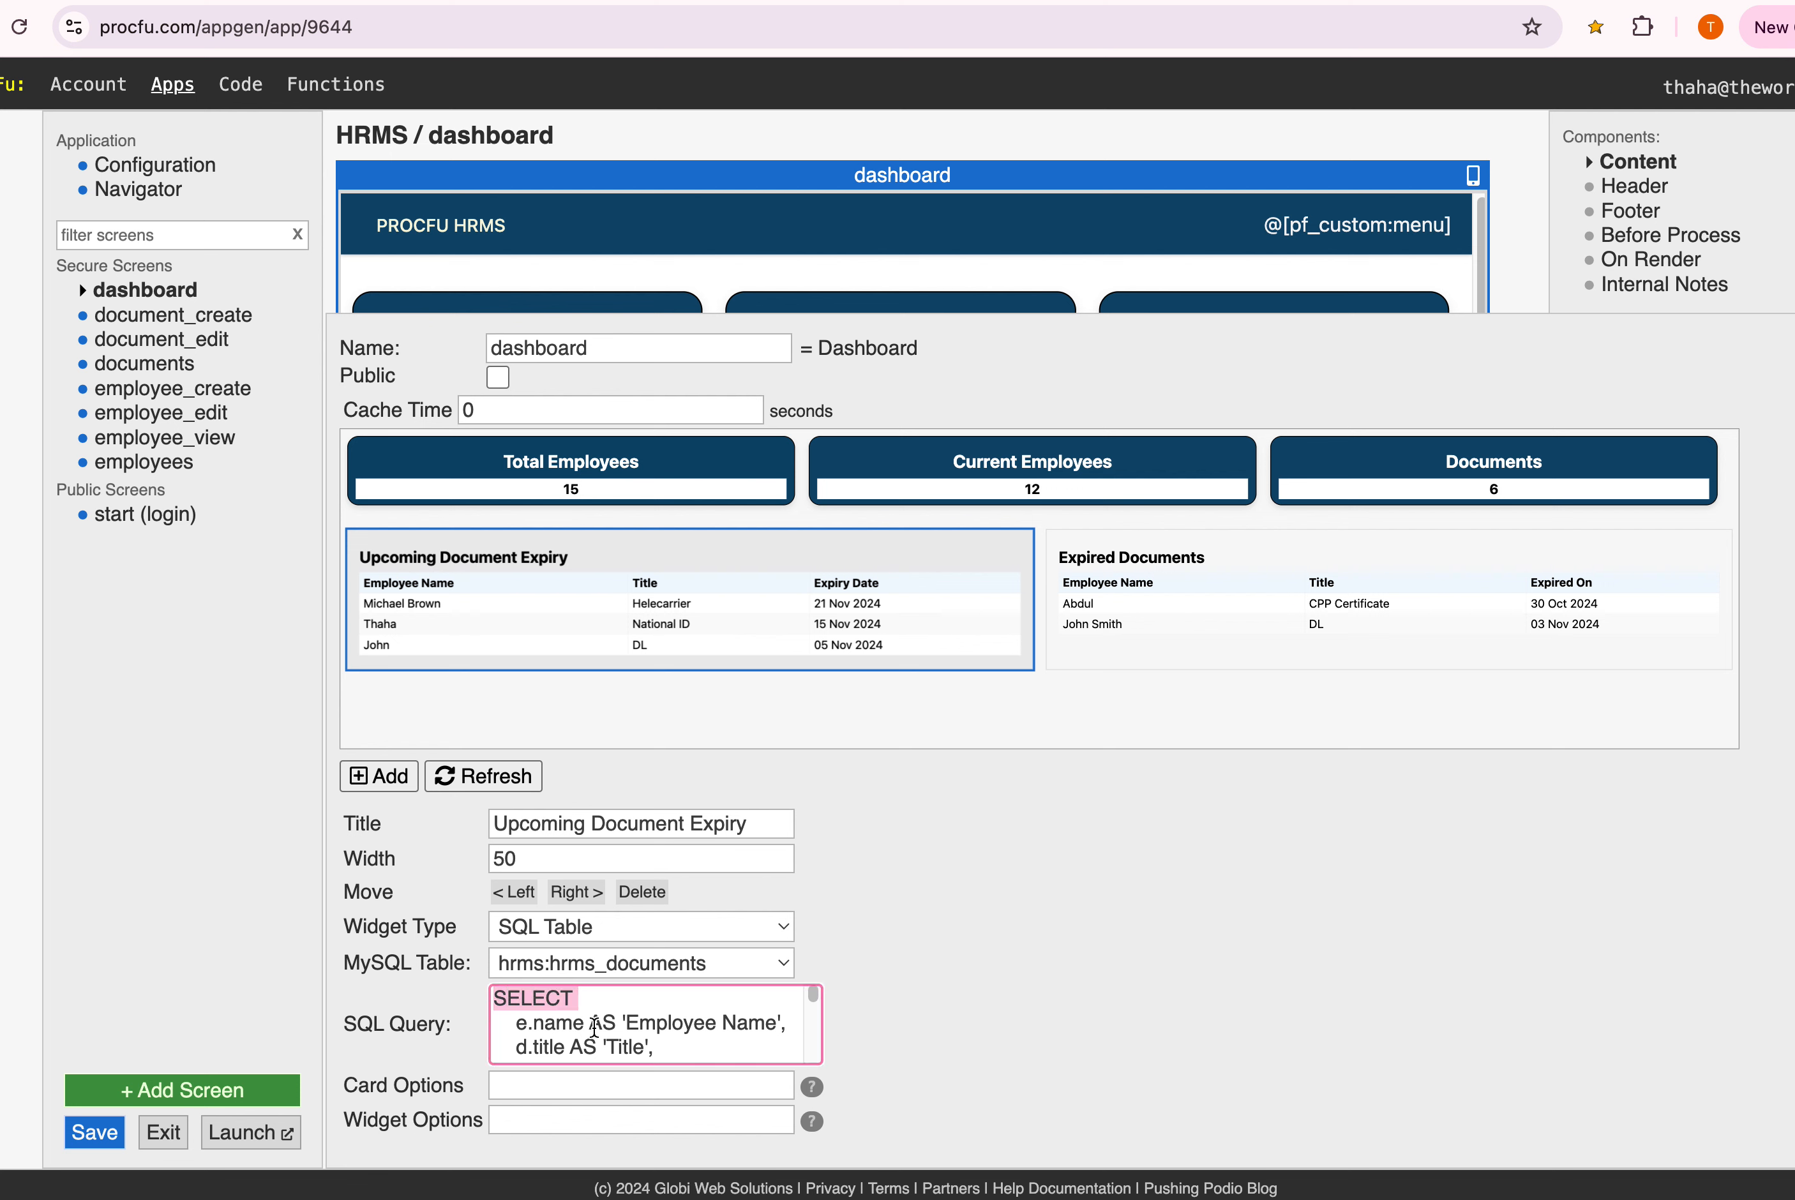
drag(516, 1024, 602, 1023)
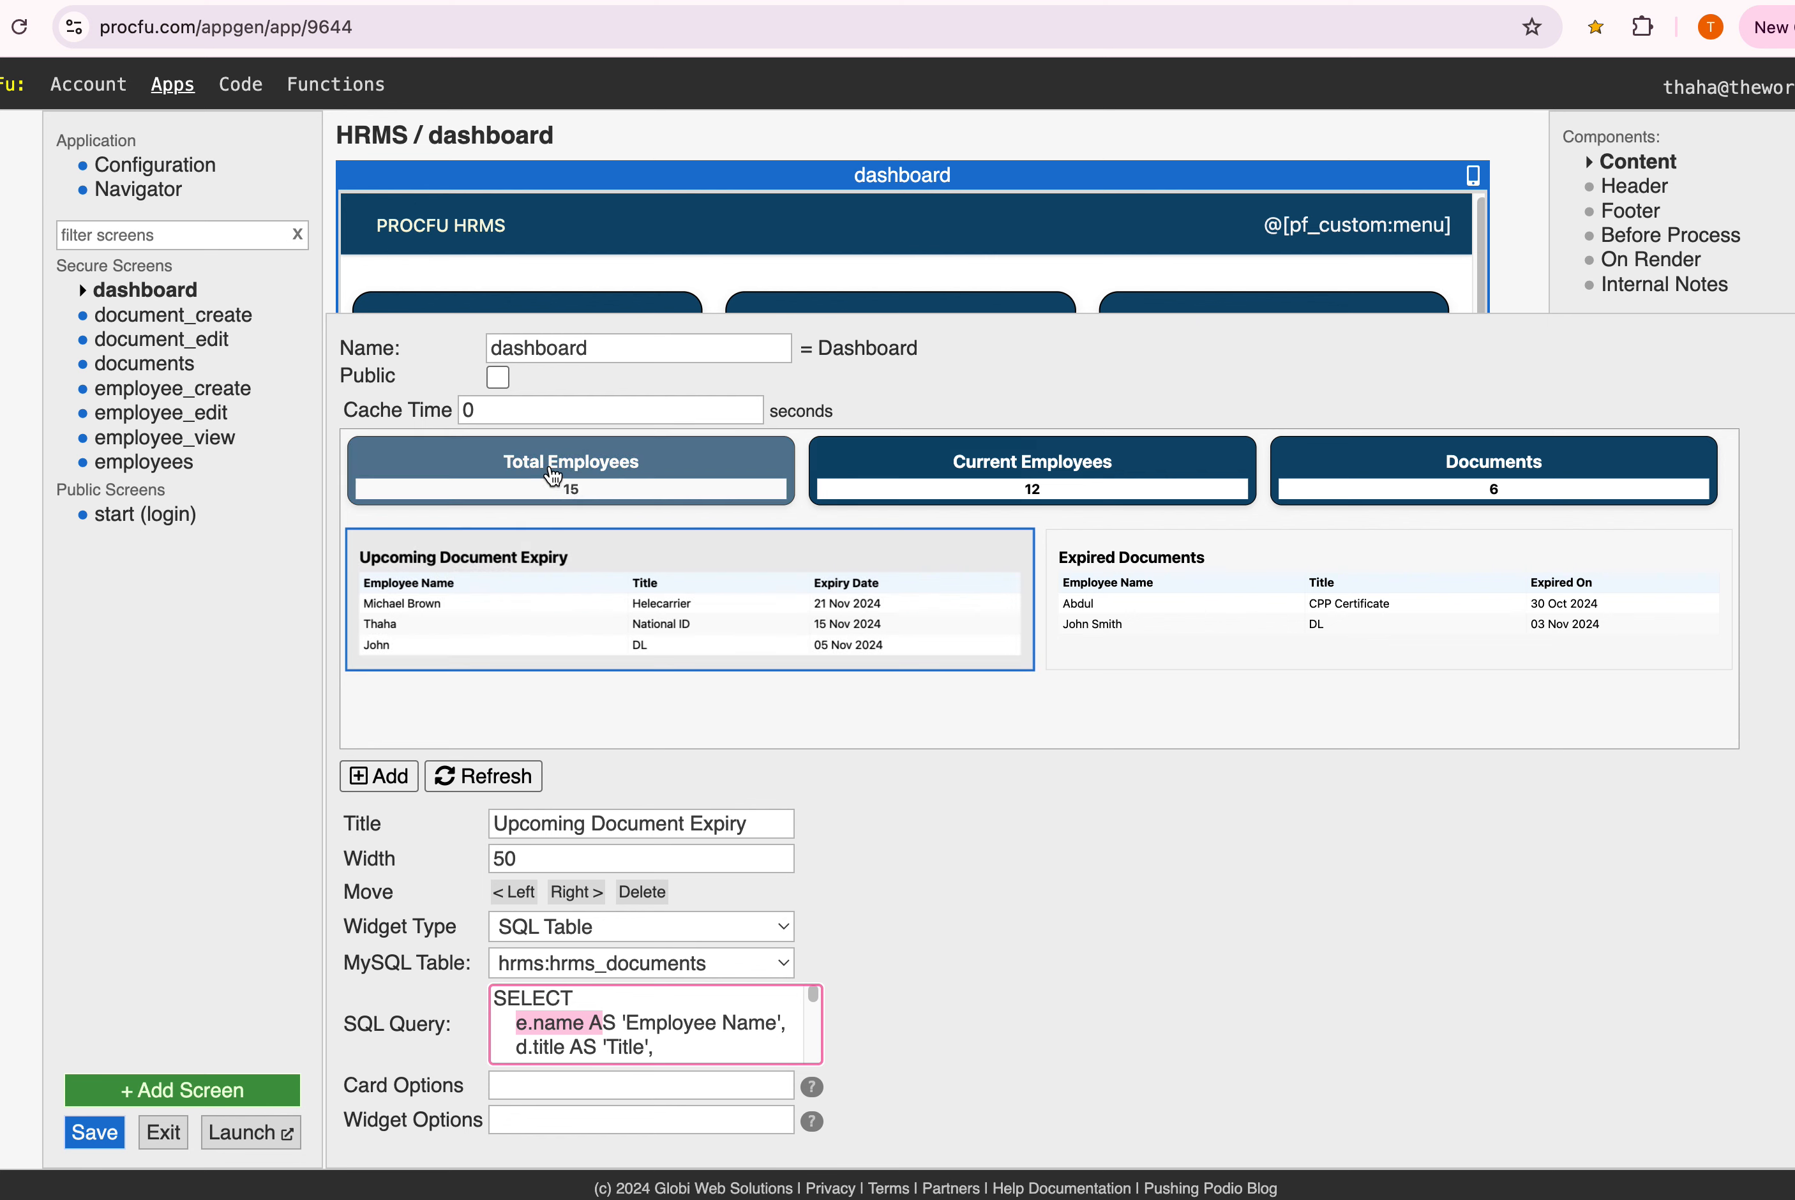
double_click(742, 1025)
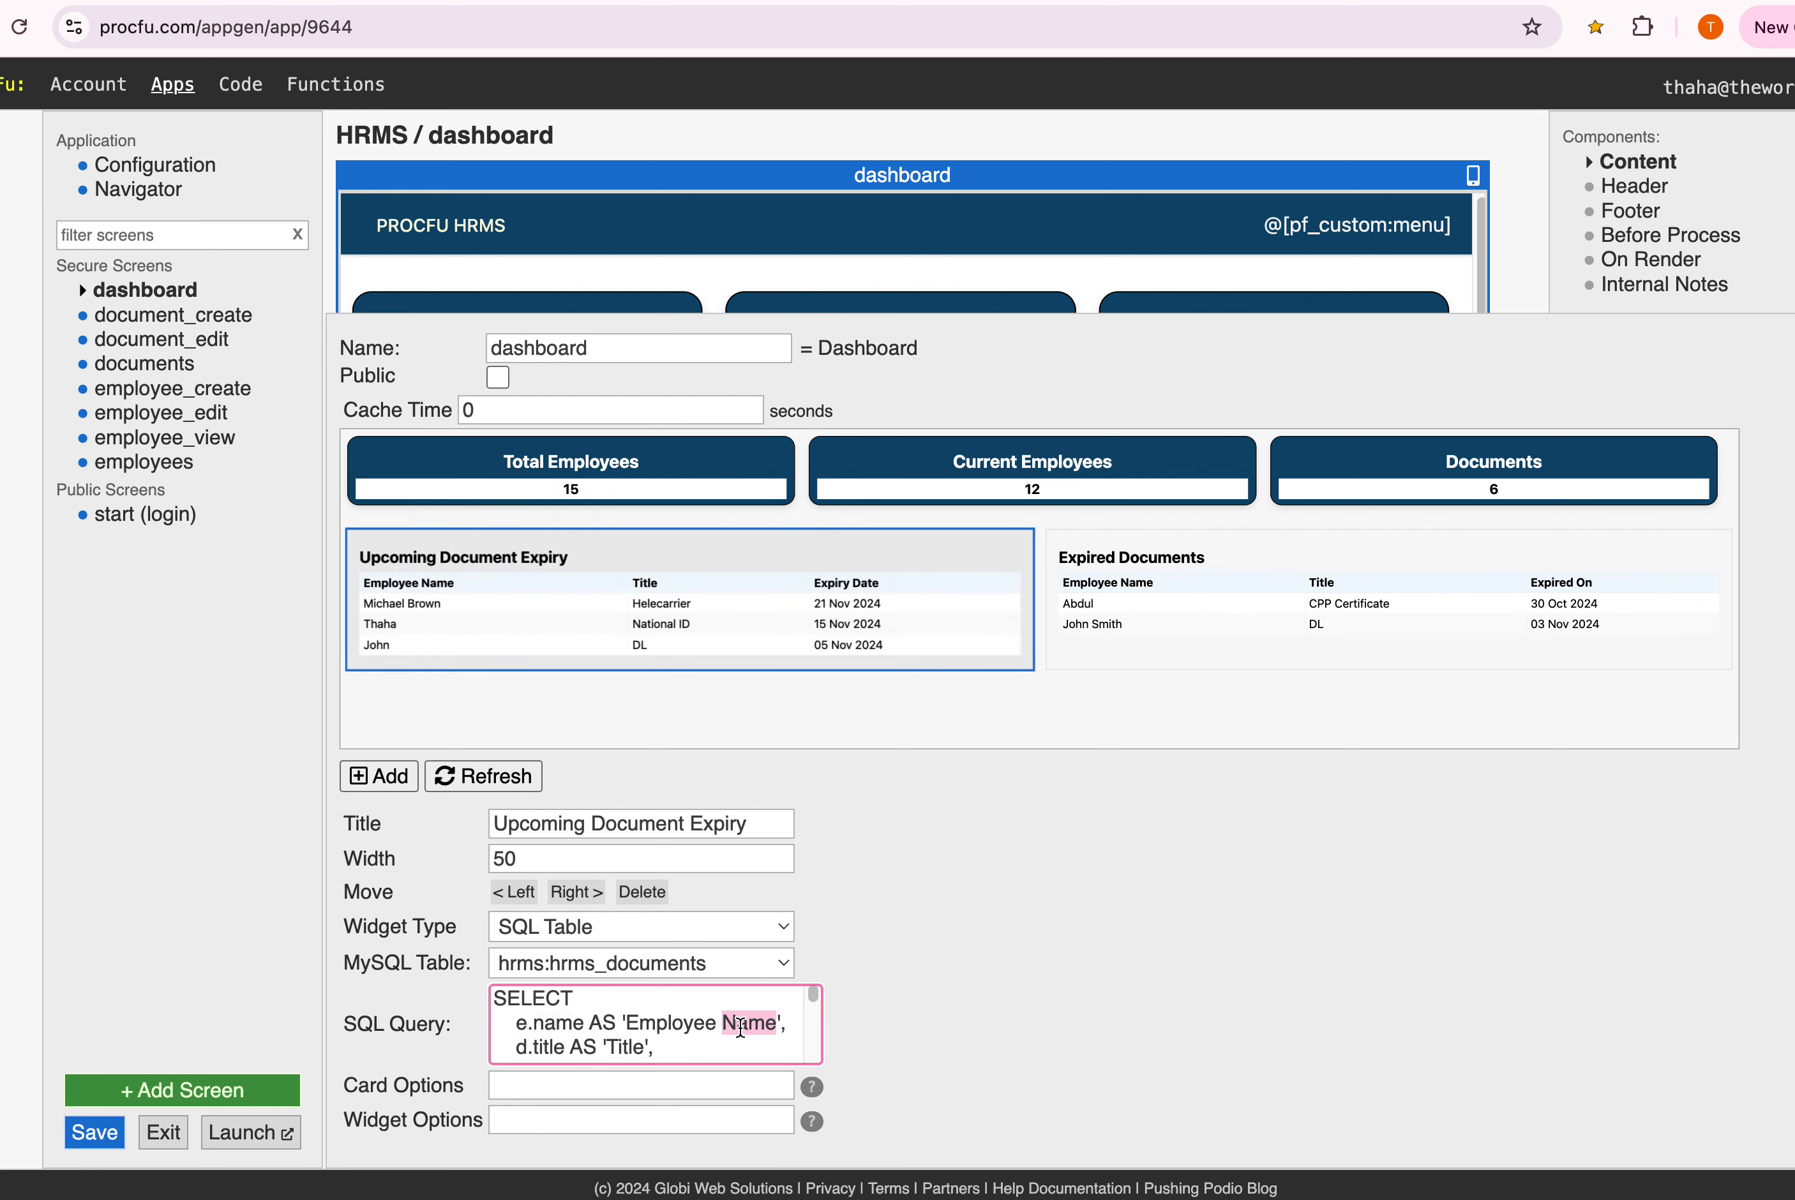
text(12121)
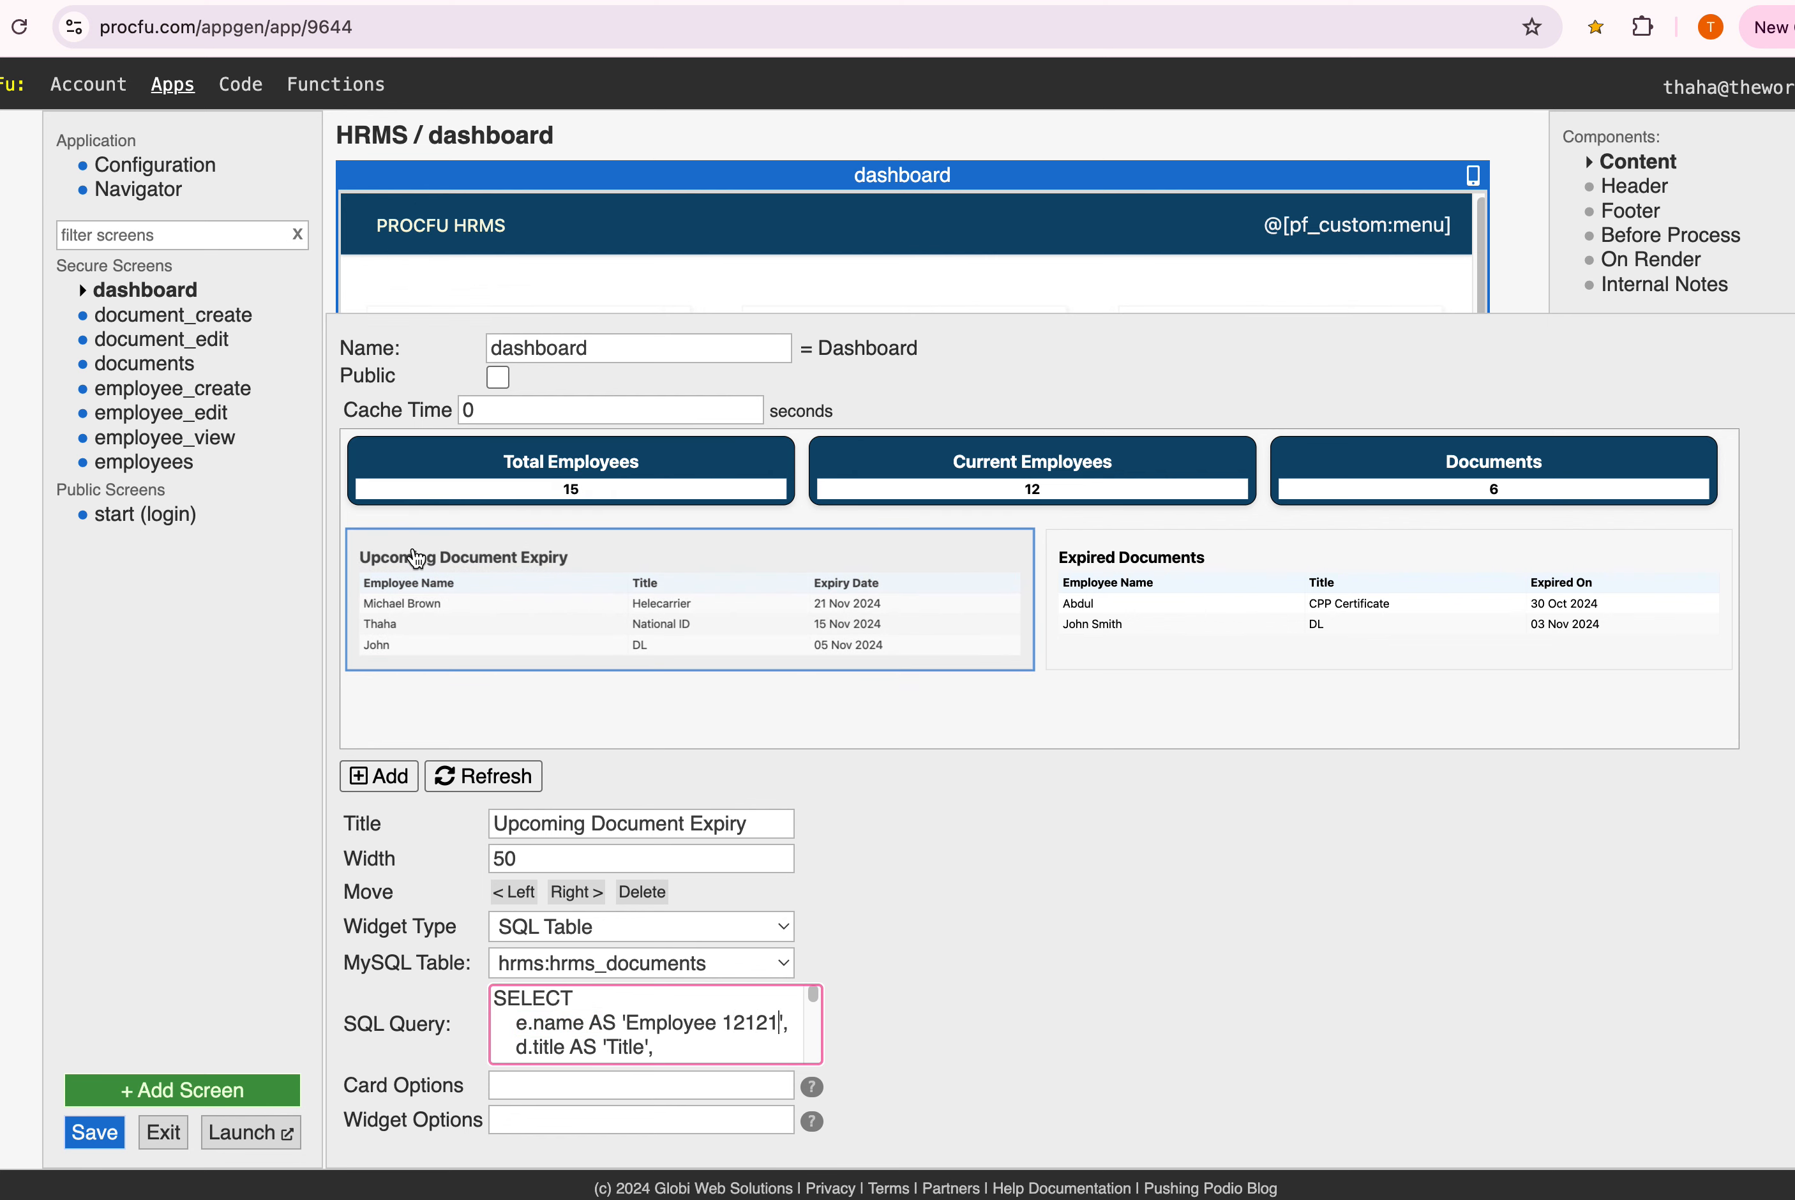
Apply the edited alias to the Upcoming Document Expiry widget and review the rest of its SQL query through the WHERE clause
click(806, 840)
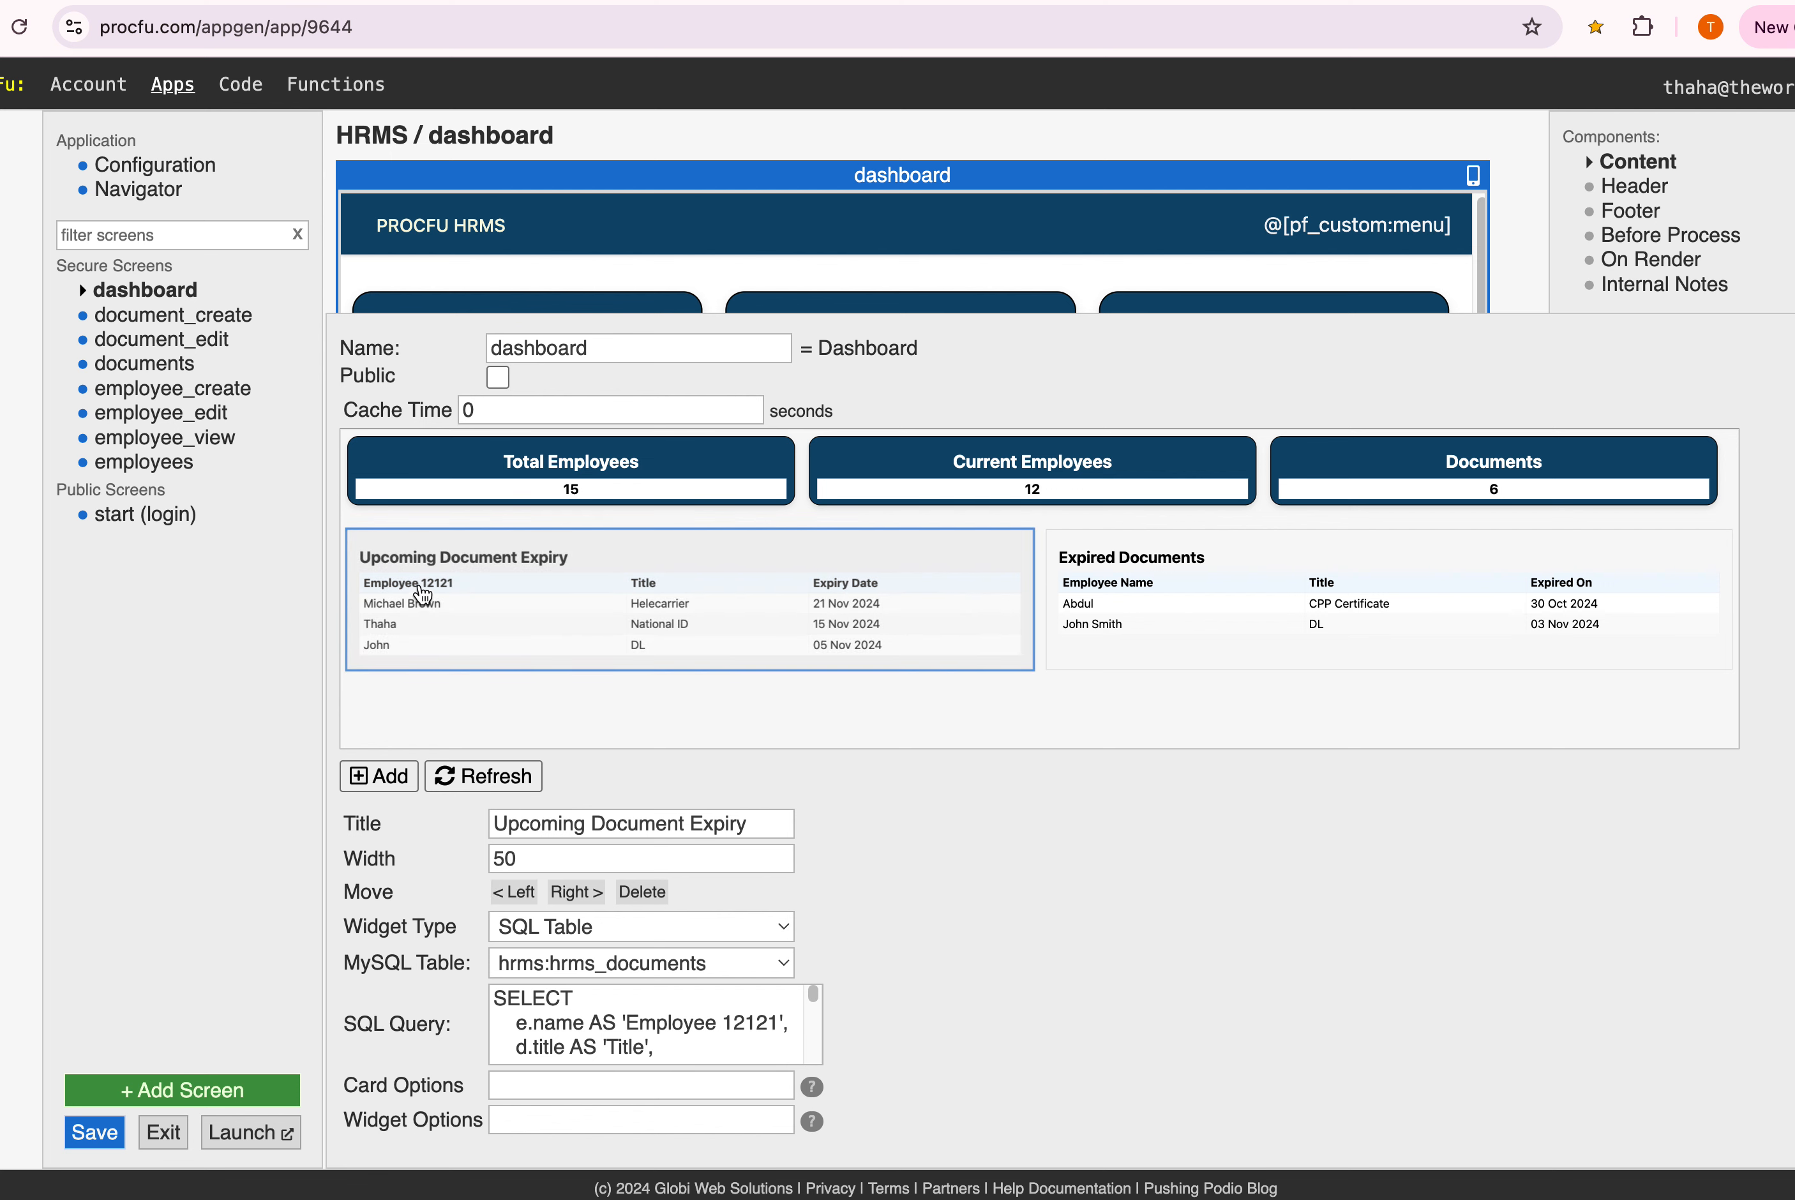
scroll(634, 1023, down, 1)
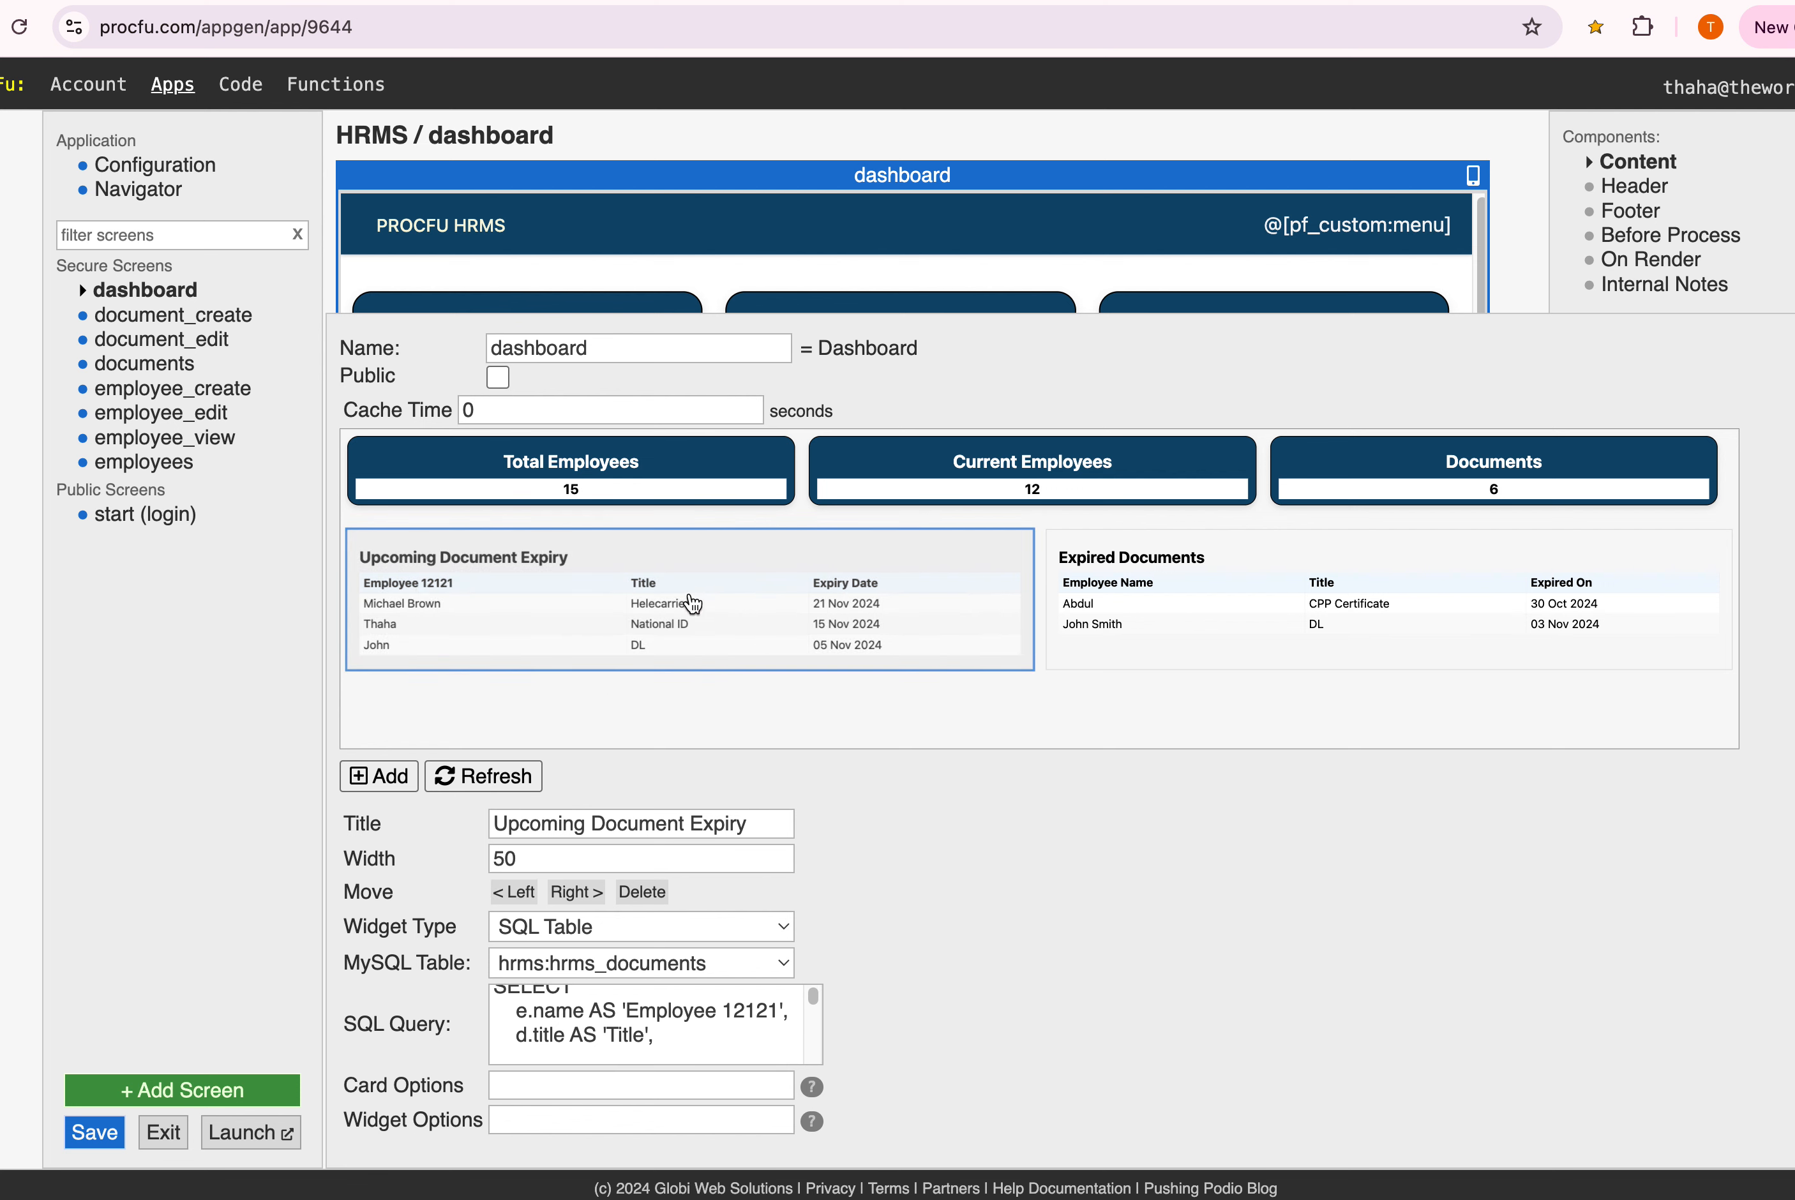
scroll(570, 999, down, 3)
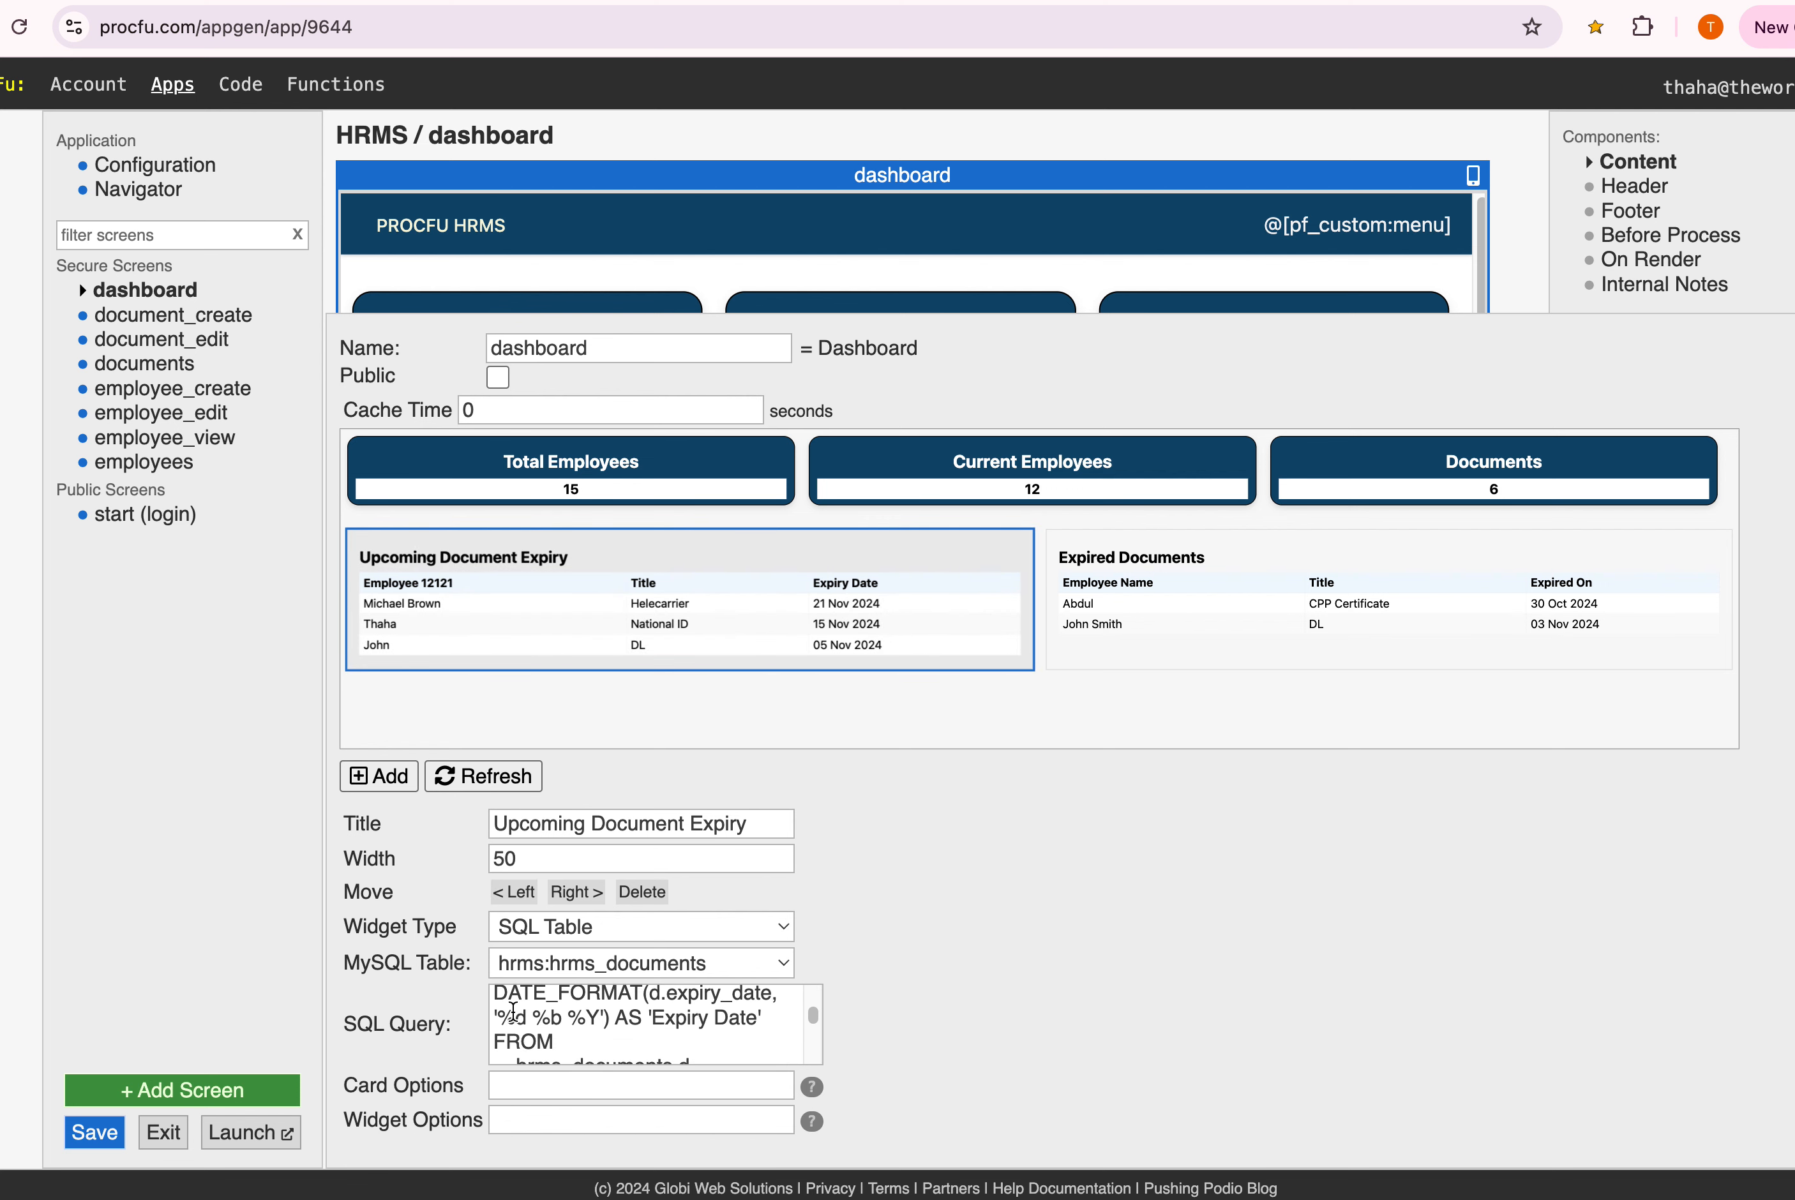
scroll(587, 1035, down, 2)
scroll(584, 1035, down, 2)
scroll(529, 1016, down, 3)
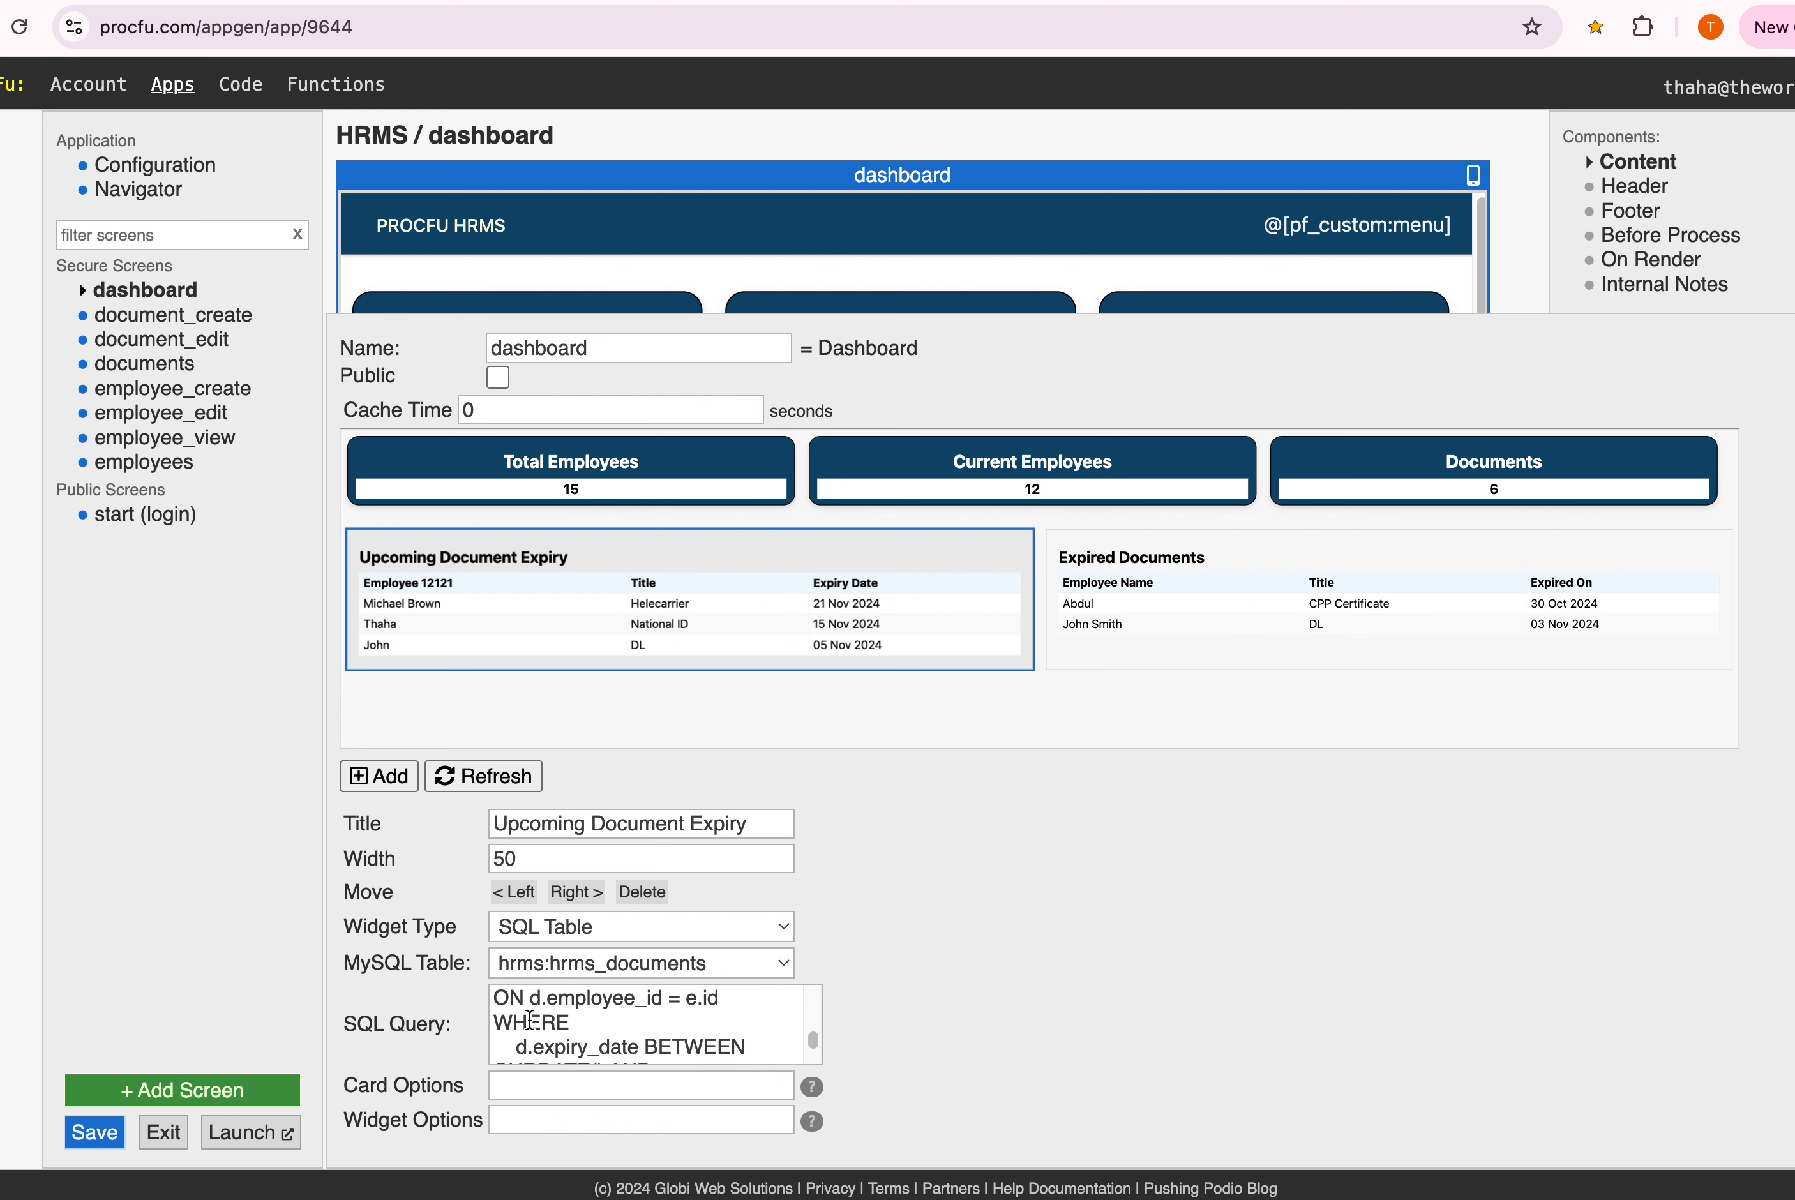
scroll(611, 1045, up, 10)
Examine the Expired Documents widget's SQL query and the Total Employees widget's count query and card options
click(1041, 980)
click(1188, 664)
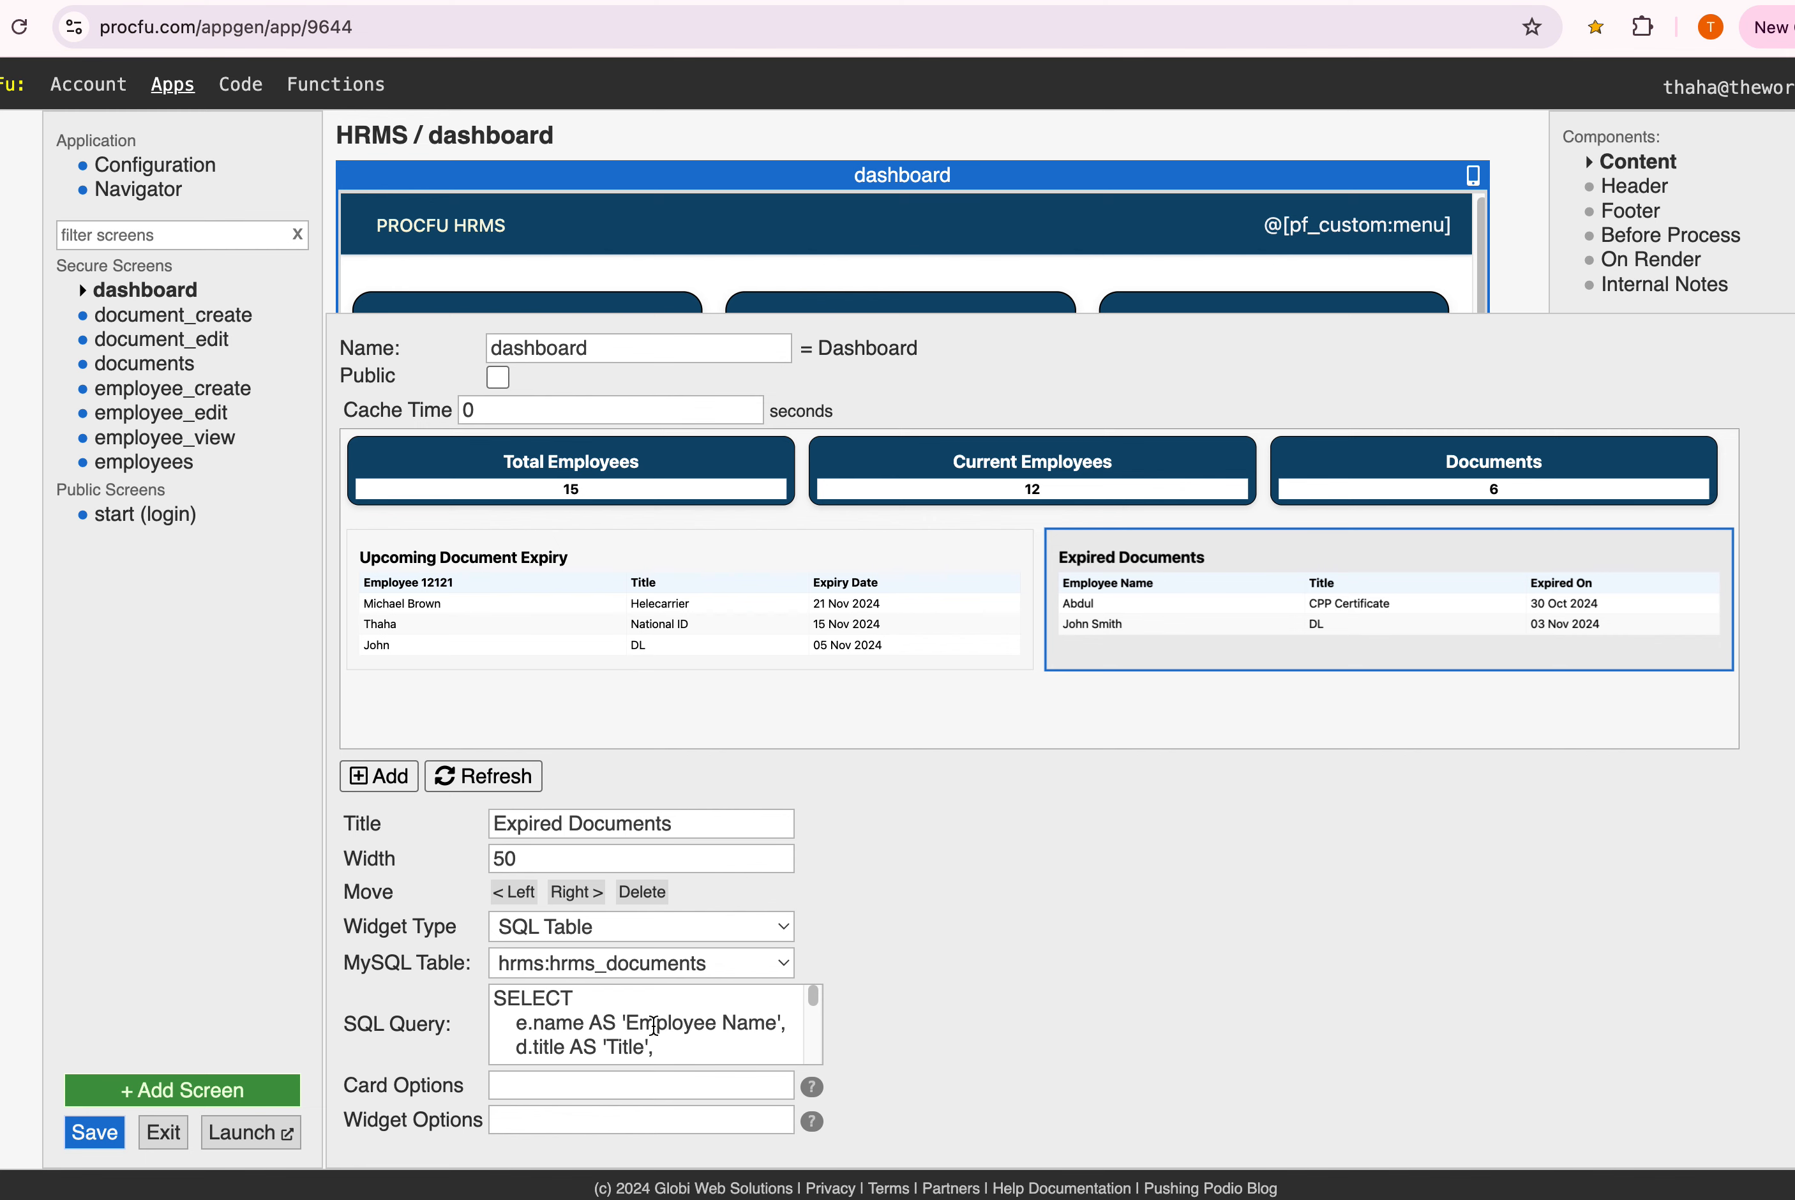
click(663, 498)
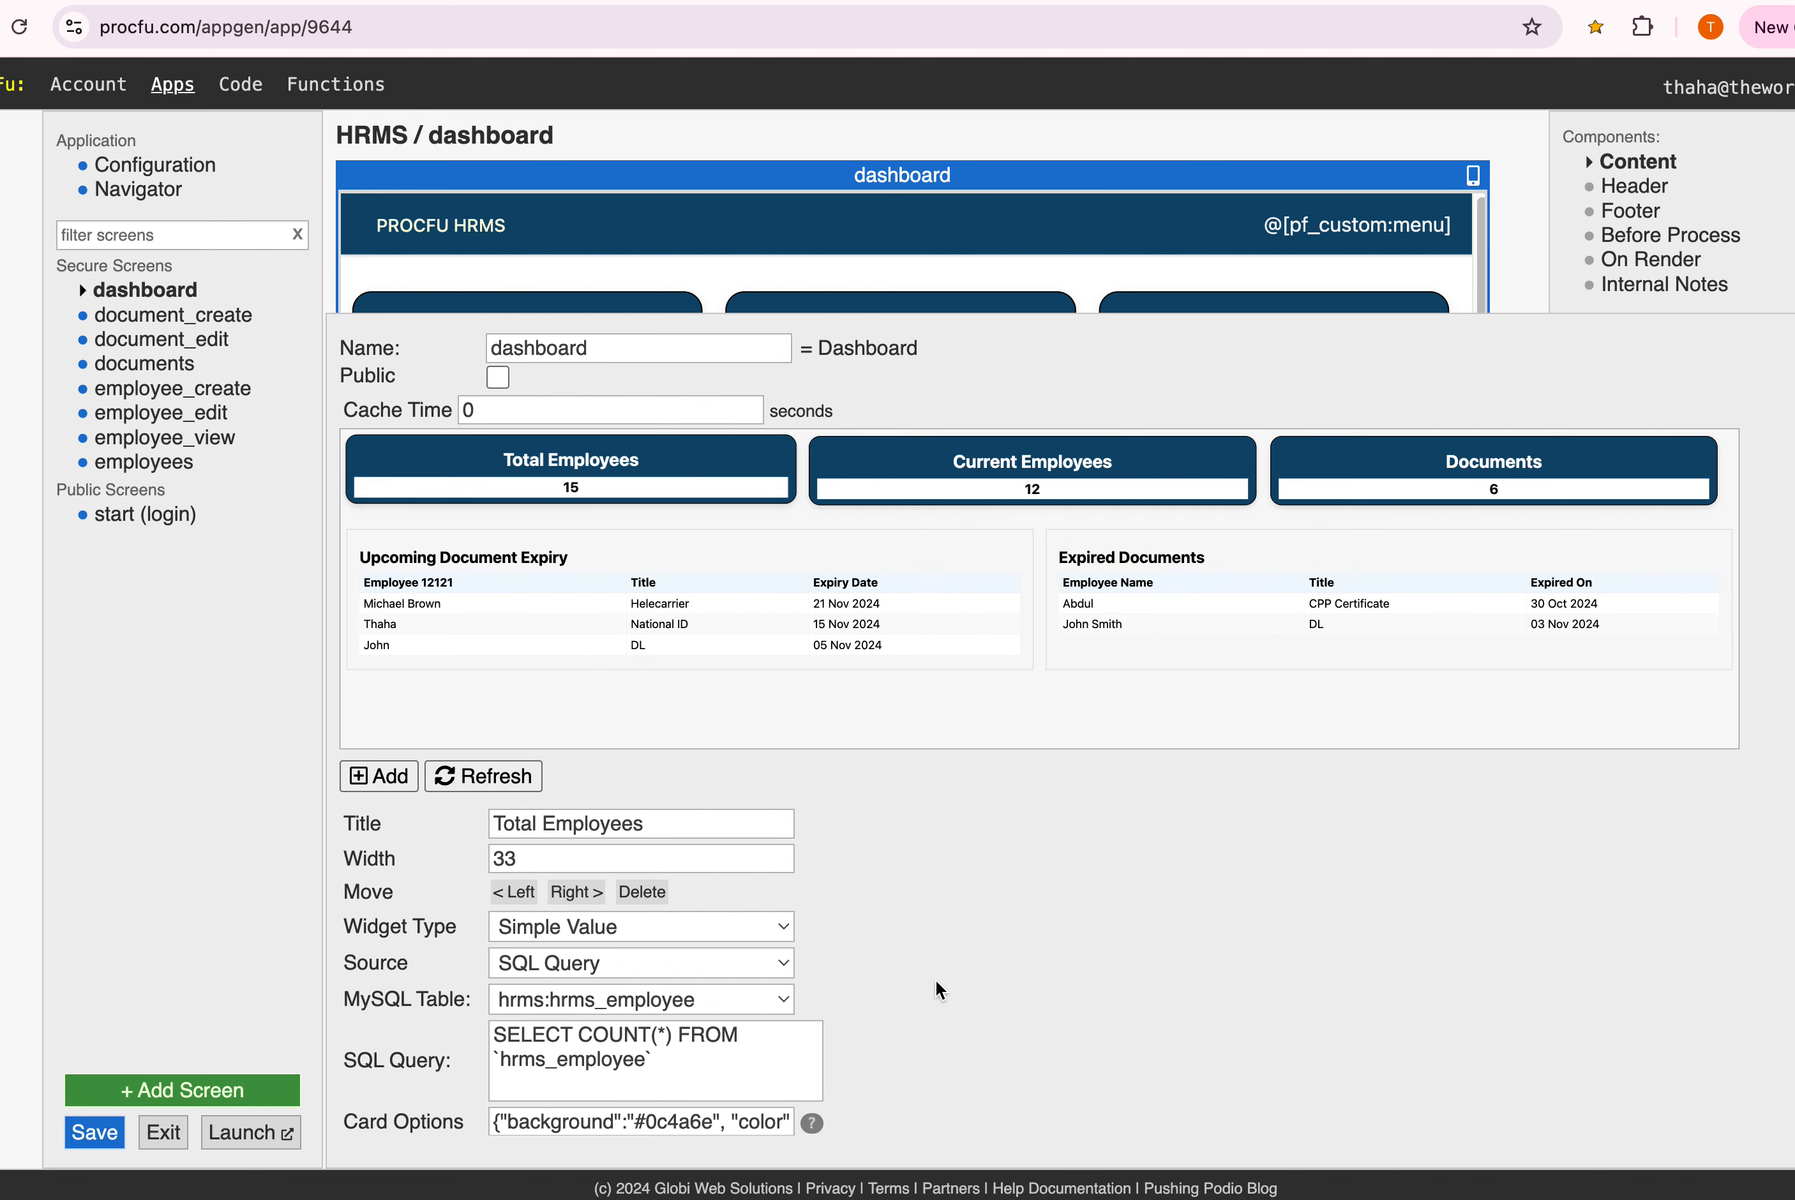
scroll(939, 991, down, 2)
drag(515, 1032, 761, 1028)
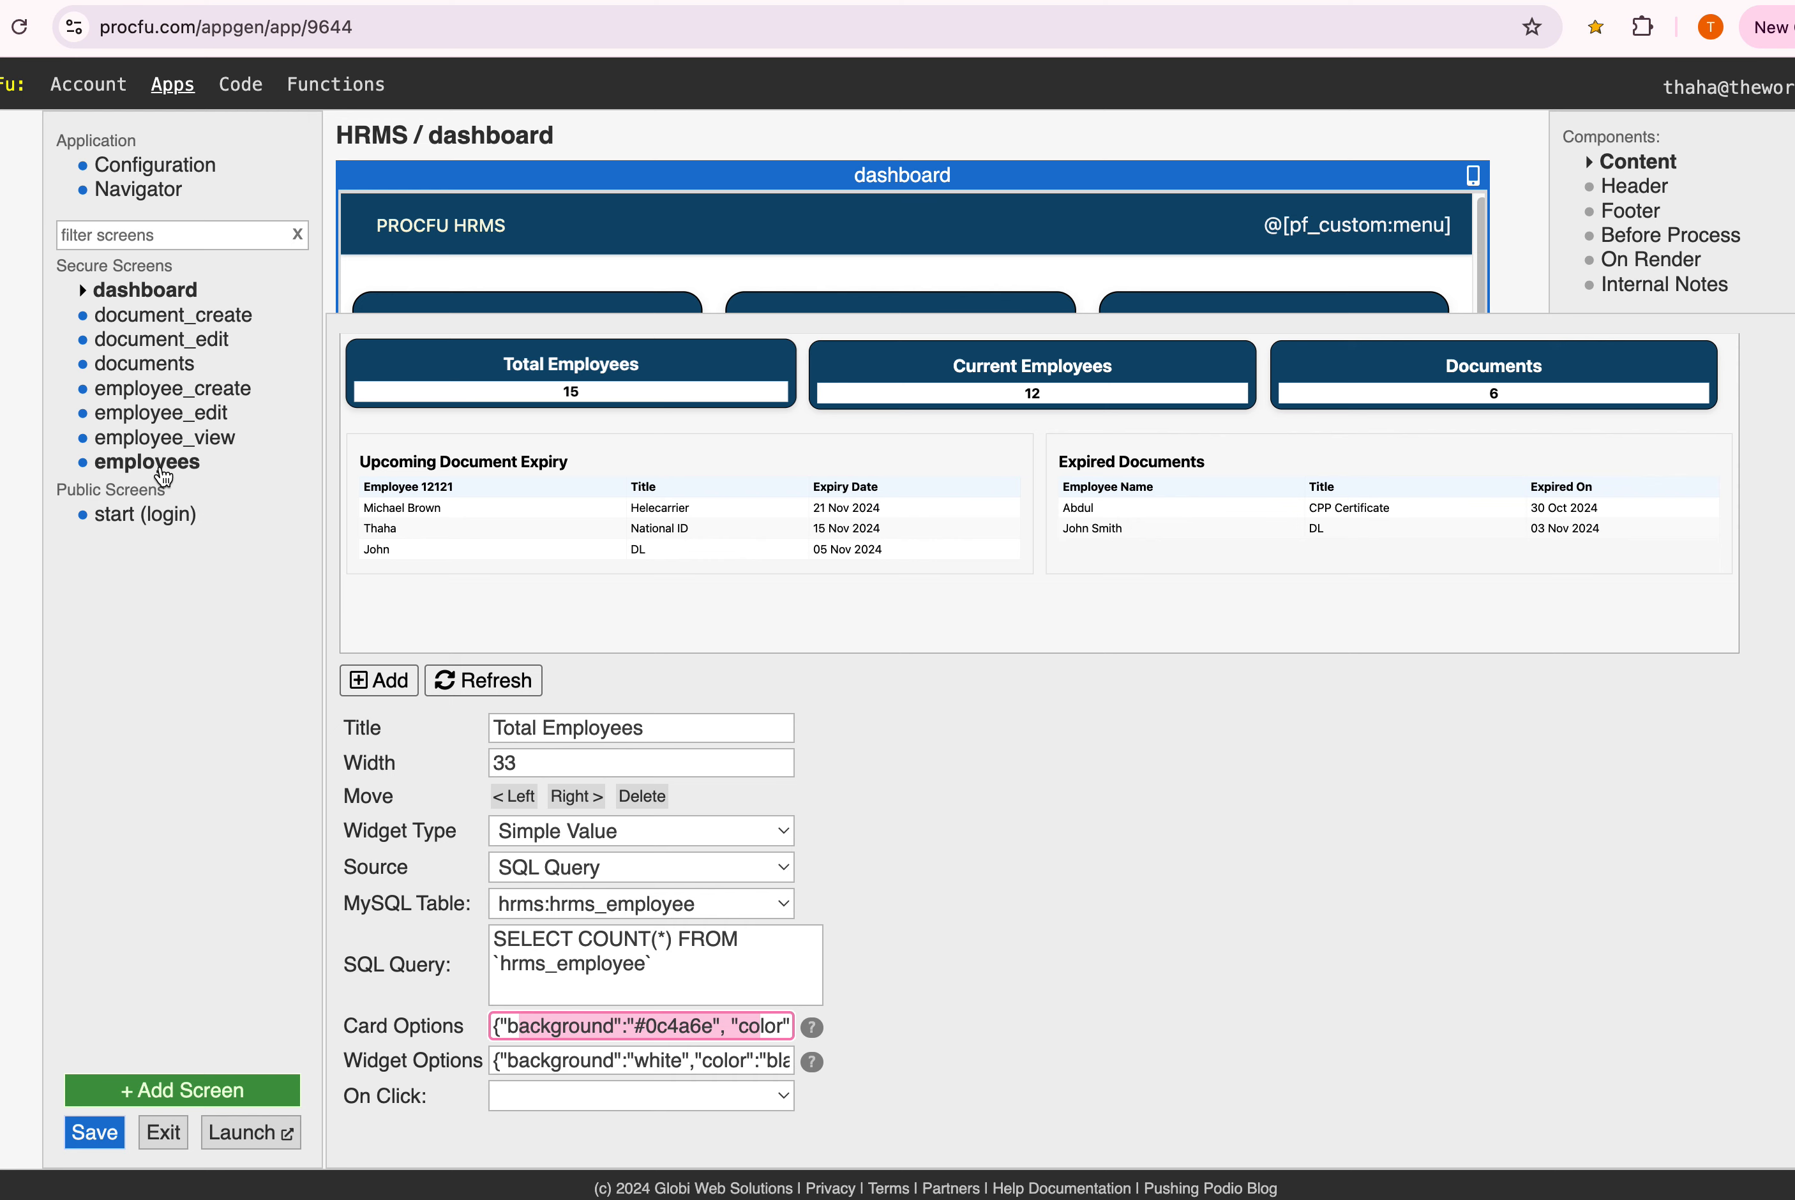
Examine the content settings of the employees and documents screens, including their MySQL tables and Where fields
click(147, 462)
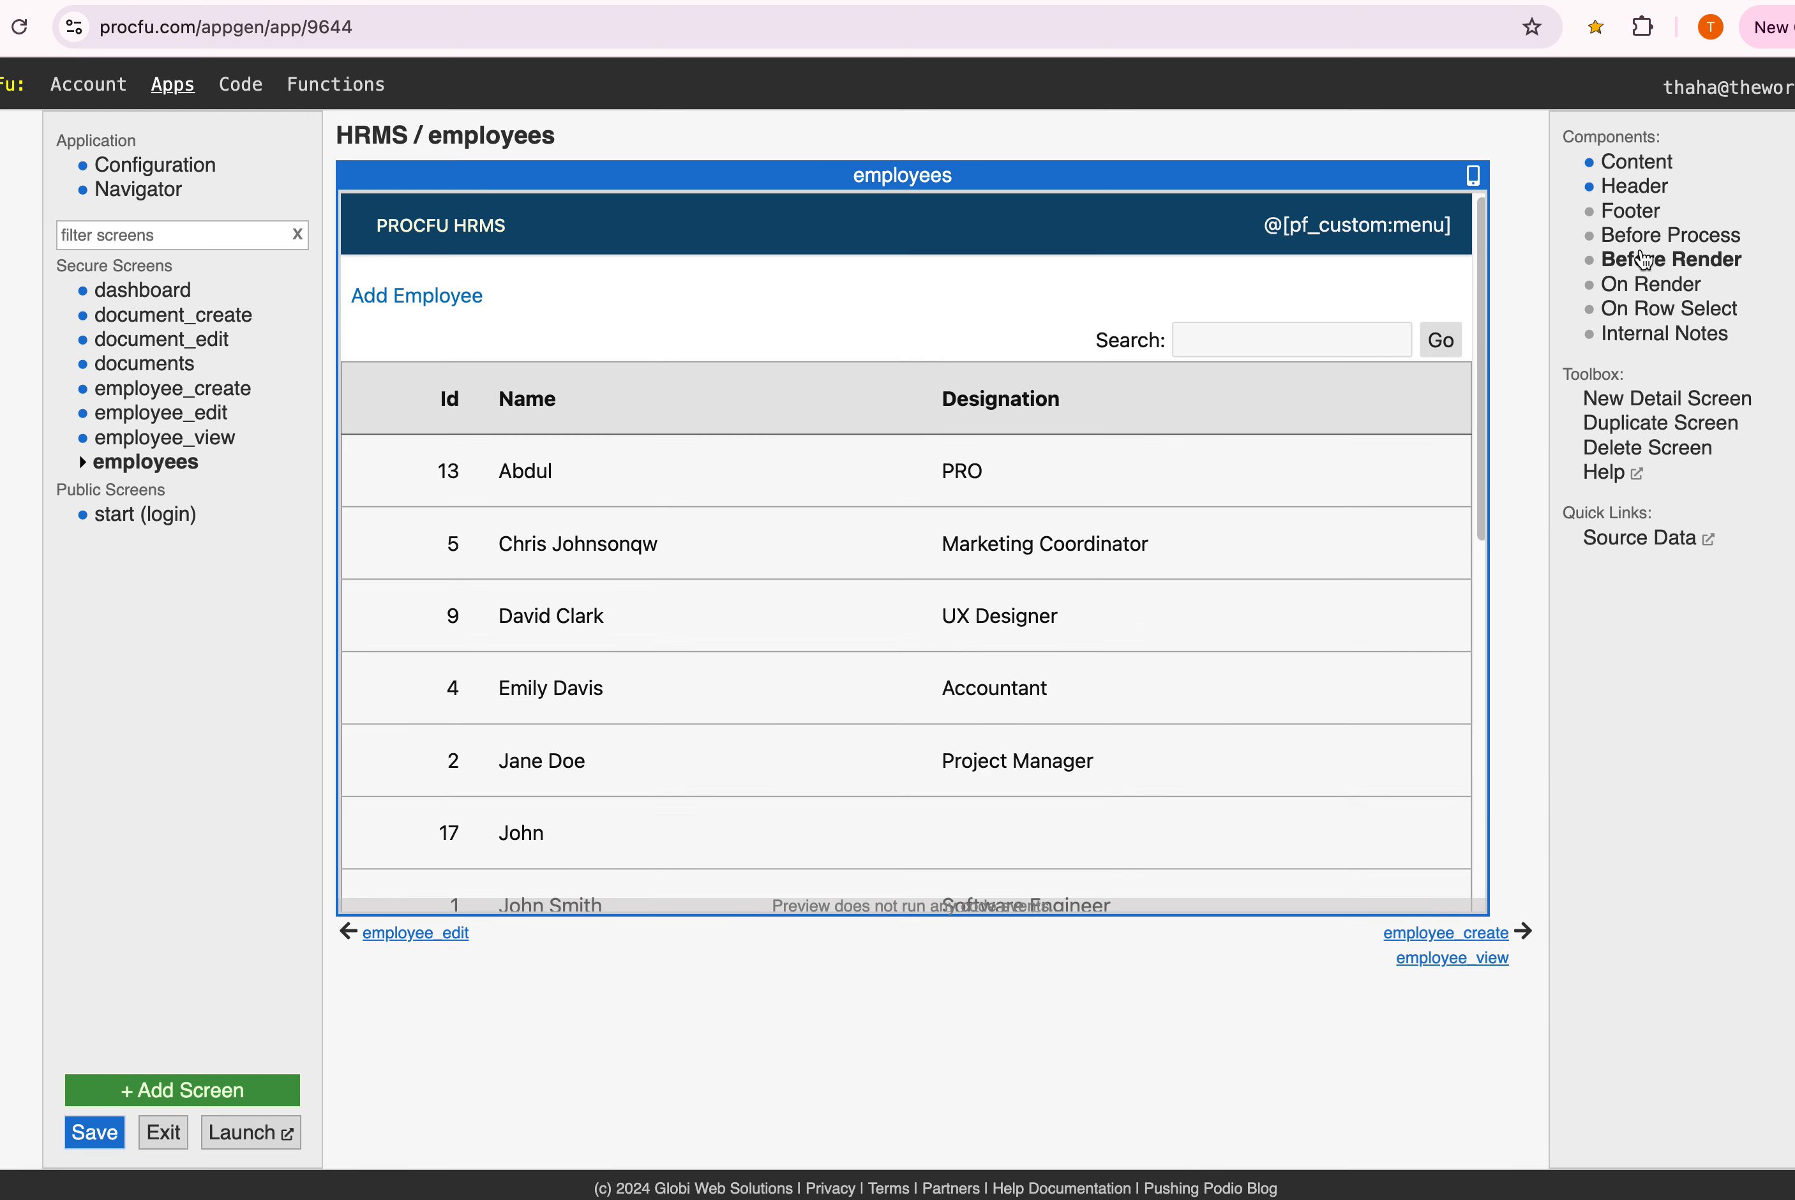
click(1637, 172)
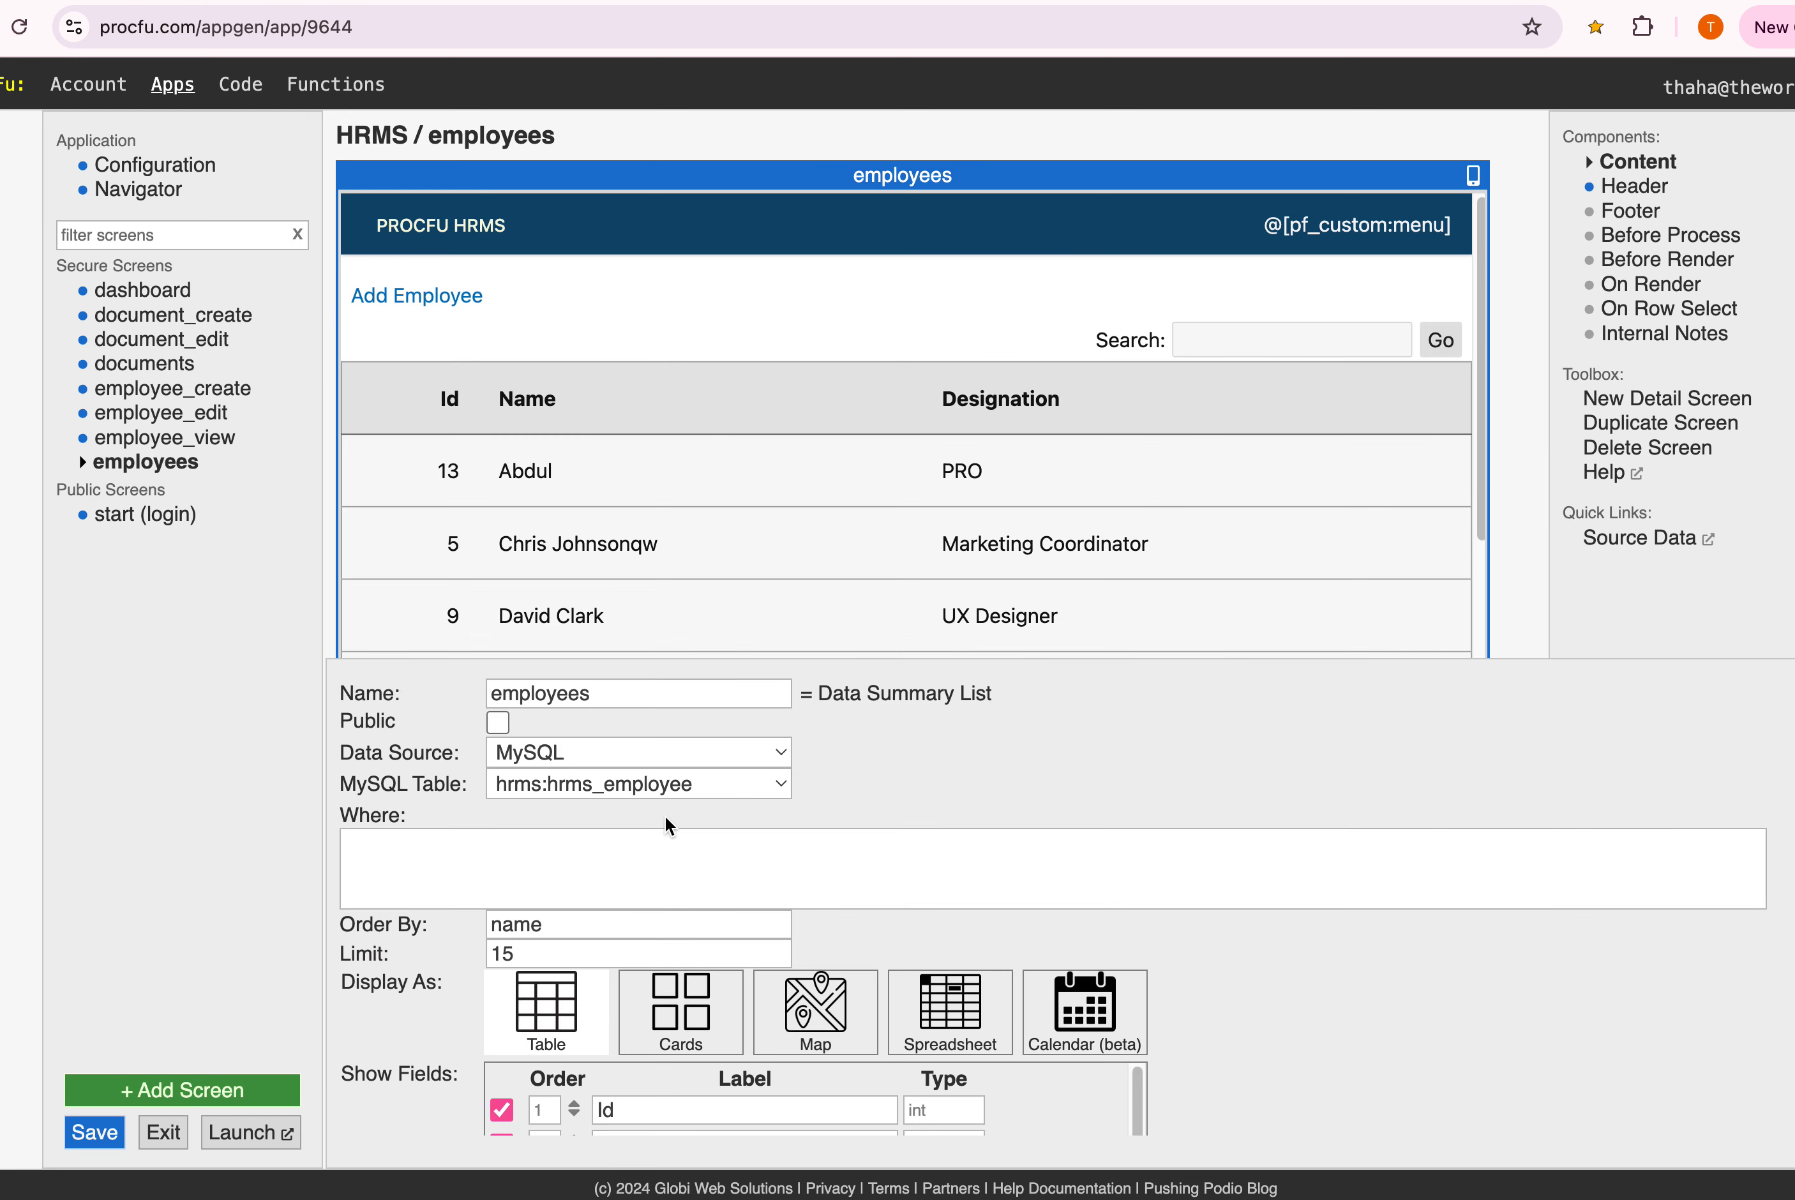
scroll(666, 814, down, 3)
scroll(545, 896, up, 3)
click(147, 364)
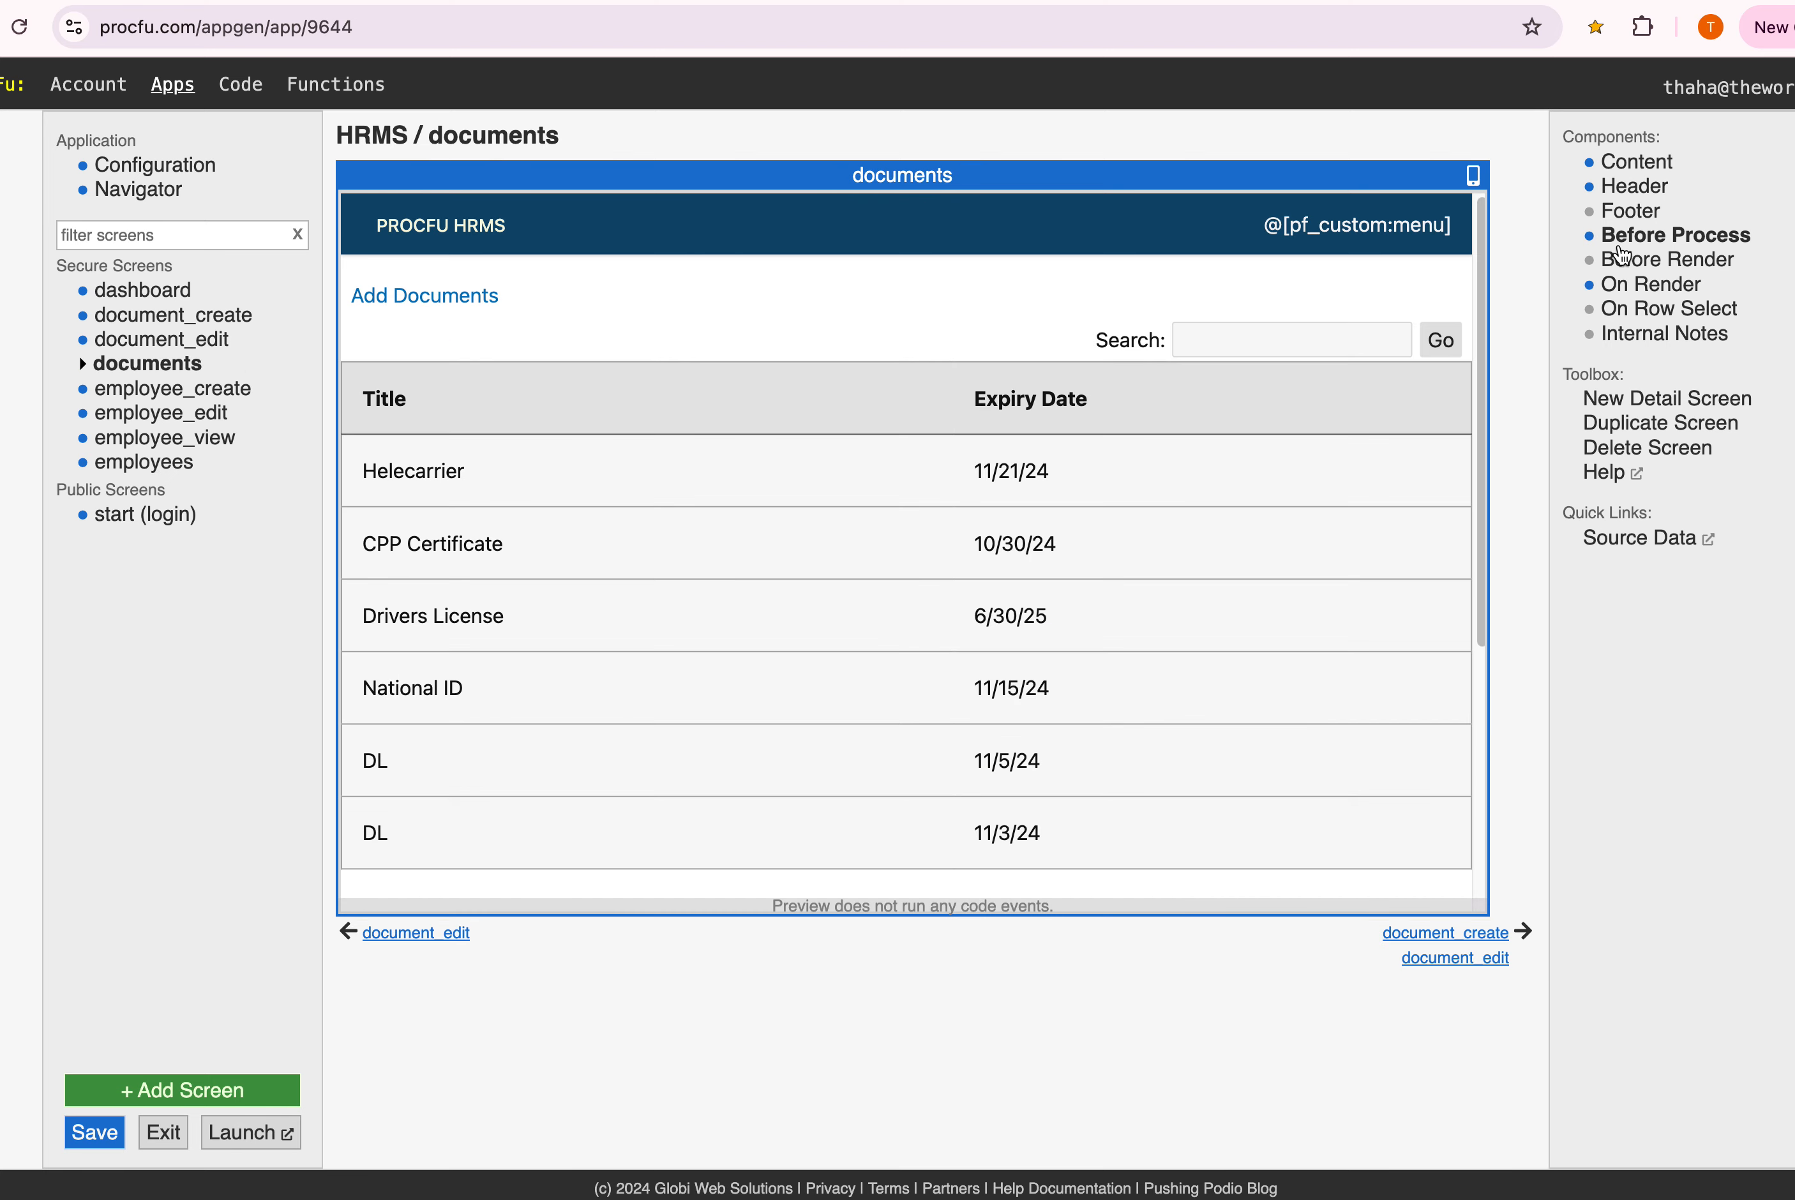
click(1633, 164)
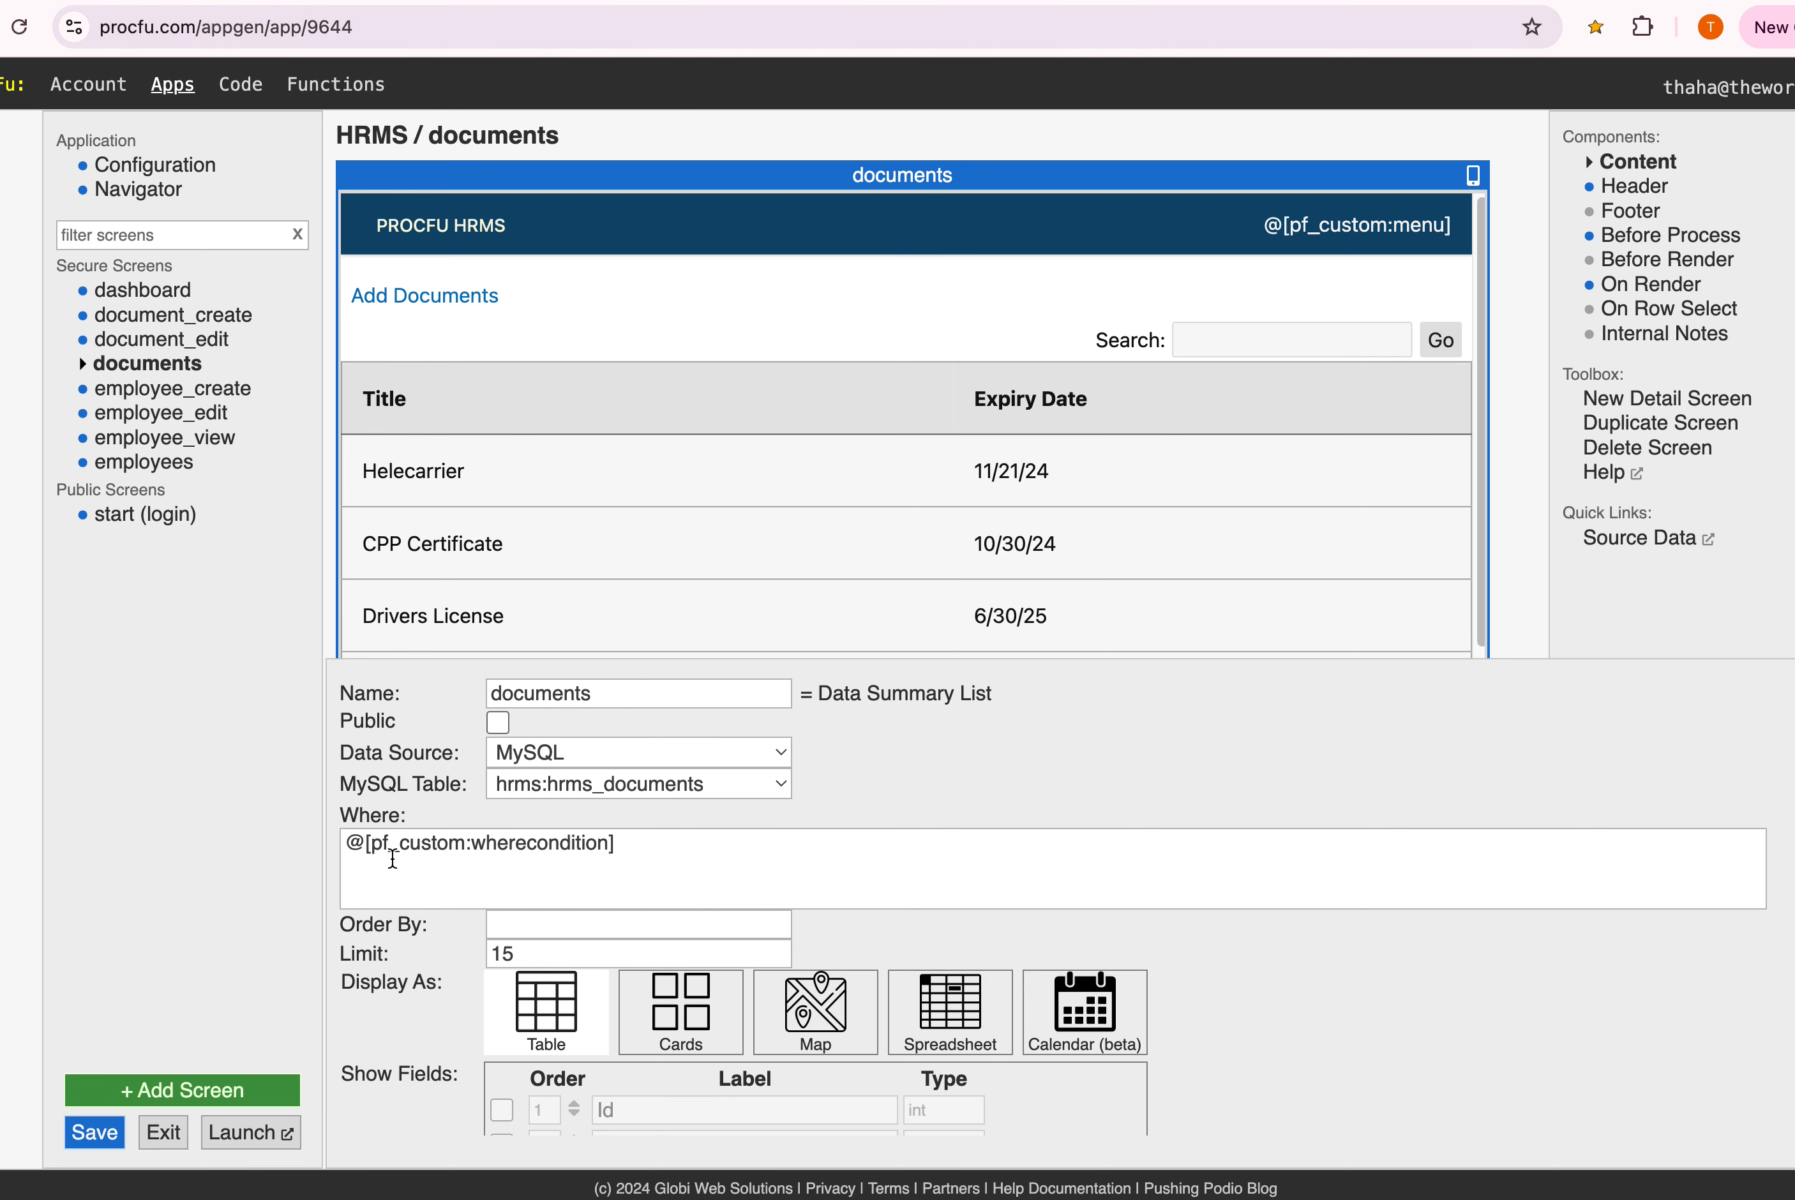
Open the employee_view screen's On Render script and examine the PfJs.embedScreen line that embeds the documents screen
click(160, 463)
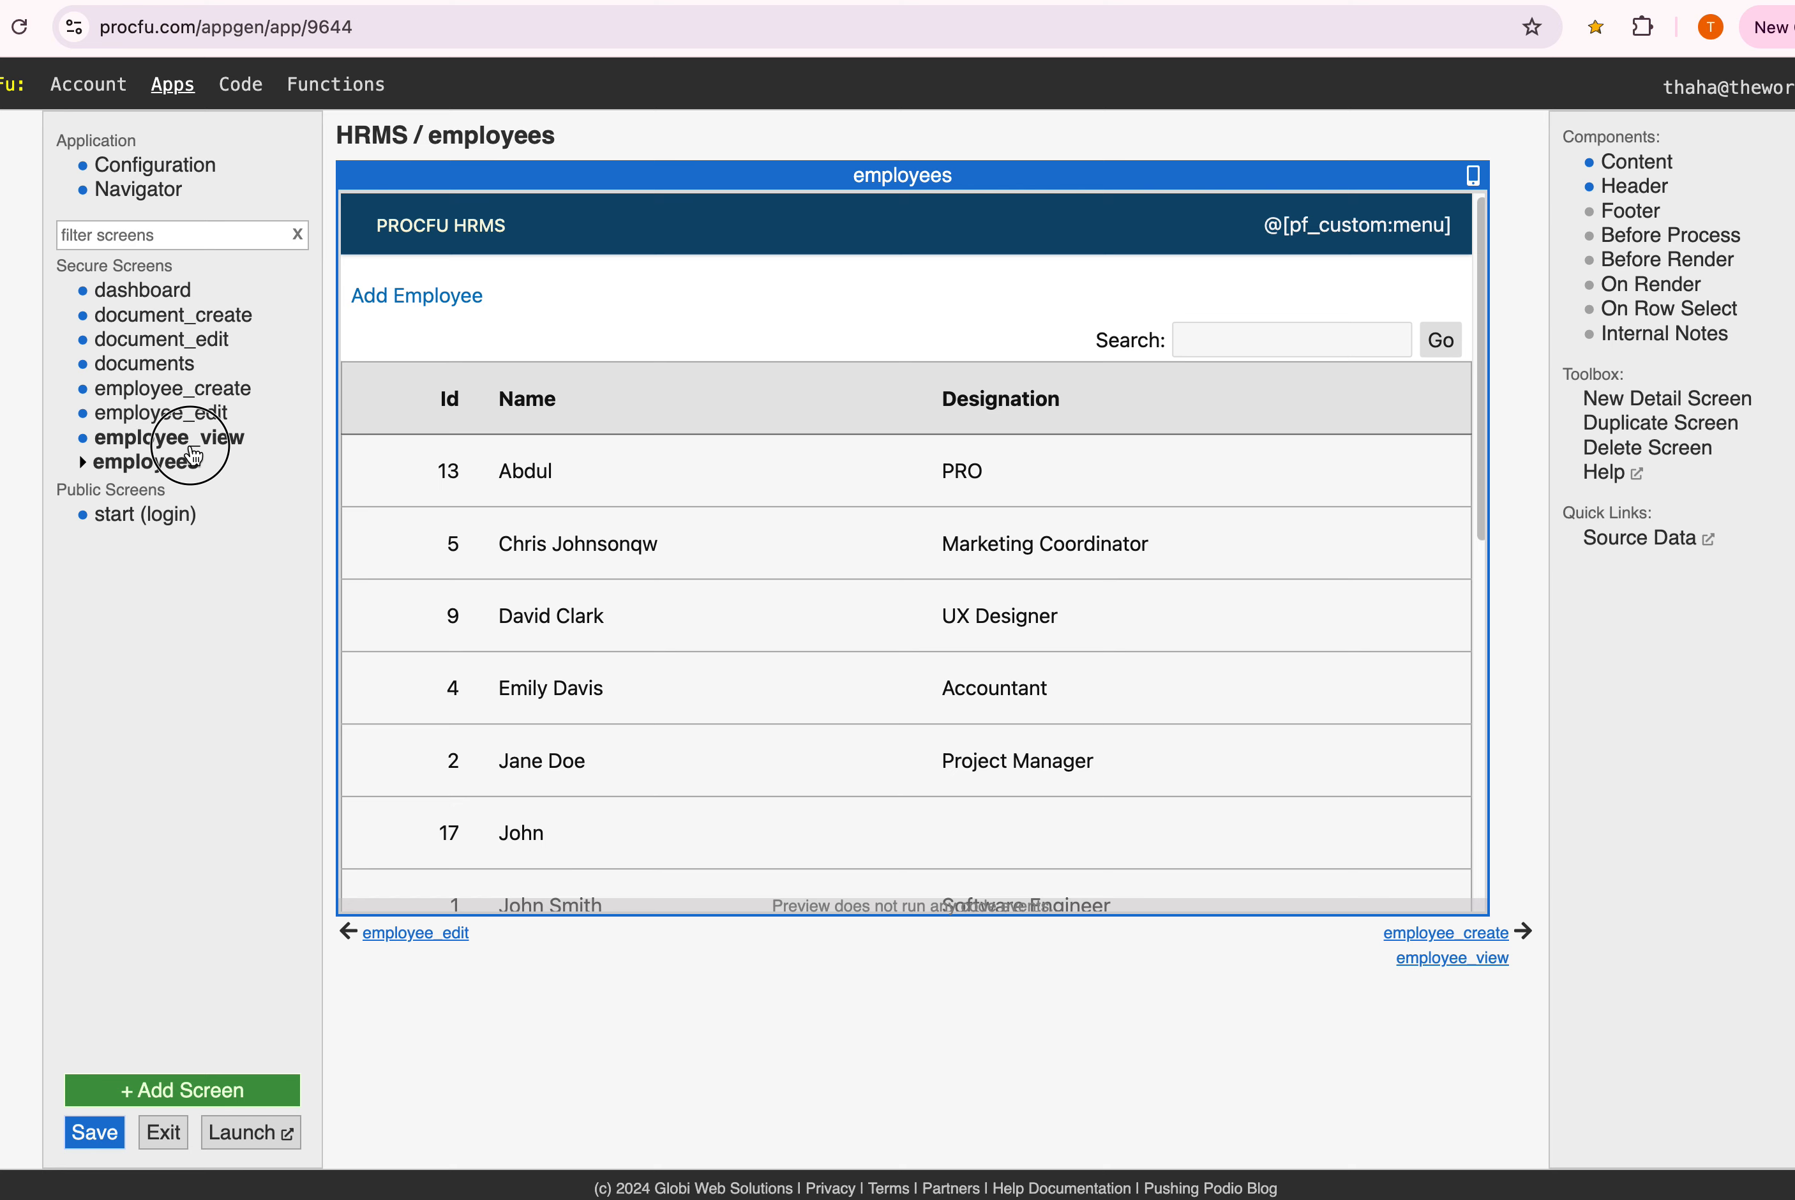
click(193, 437)
click(1641, 284)
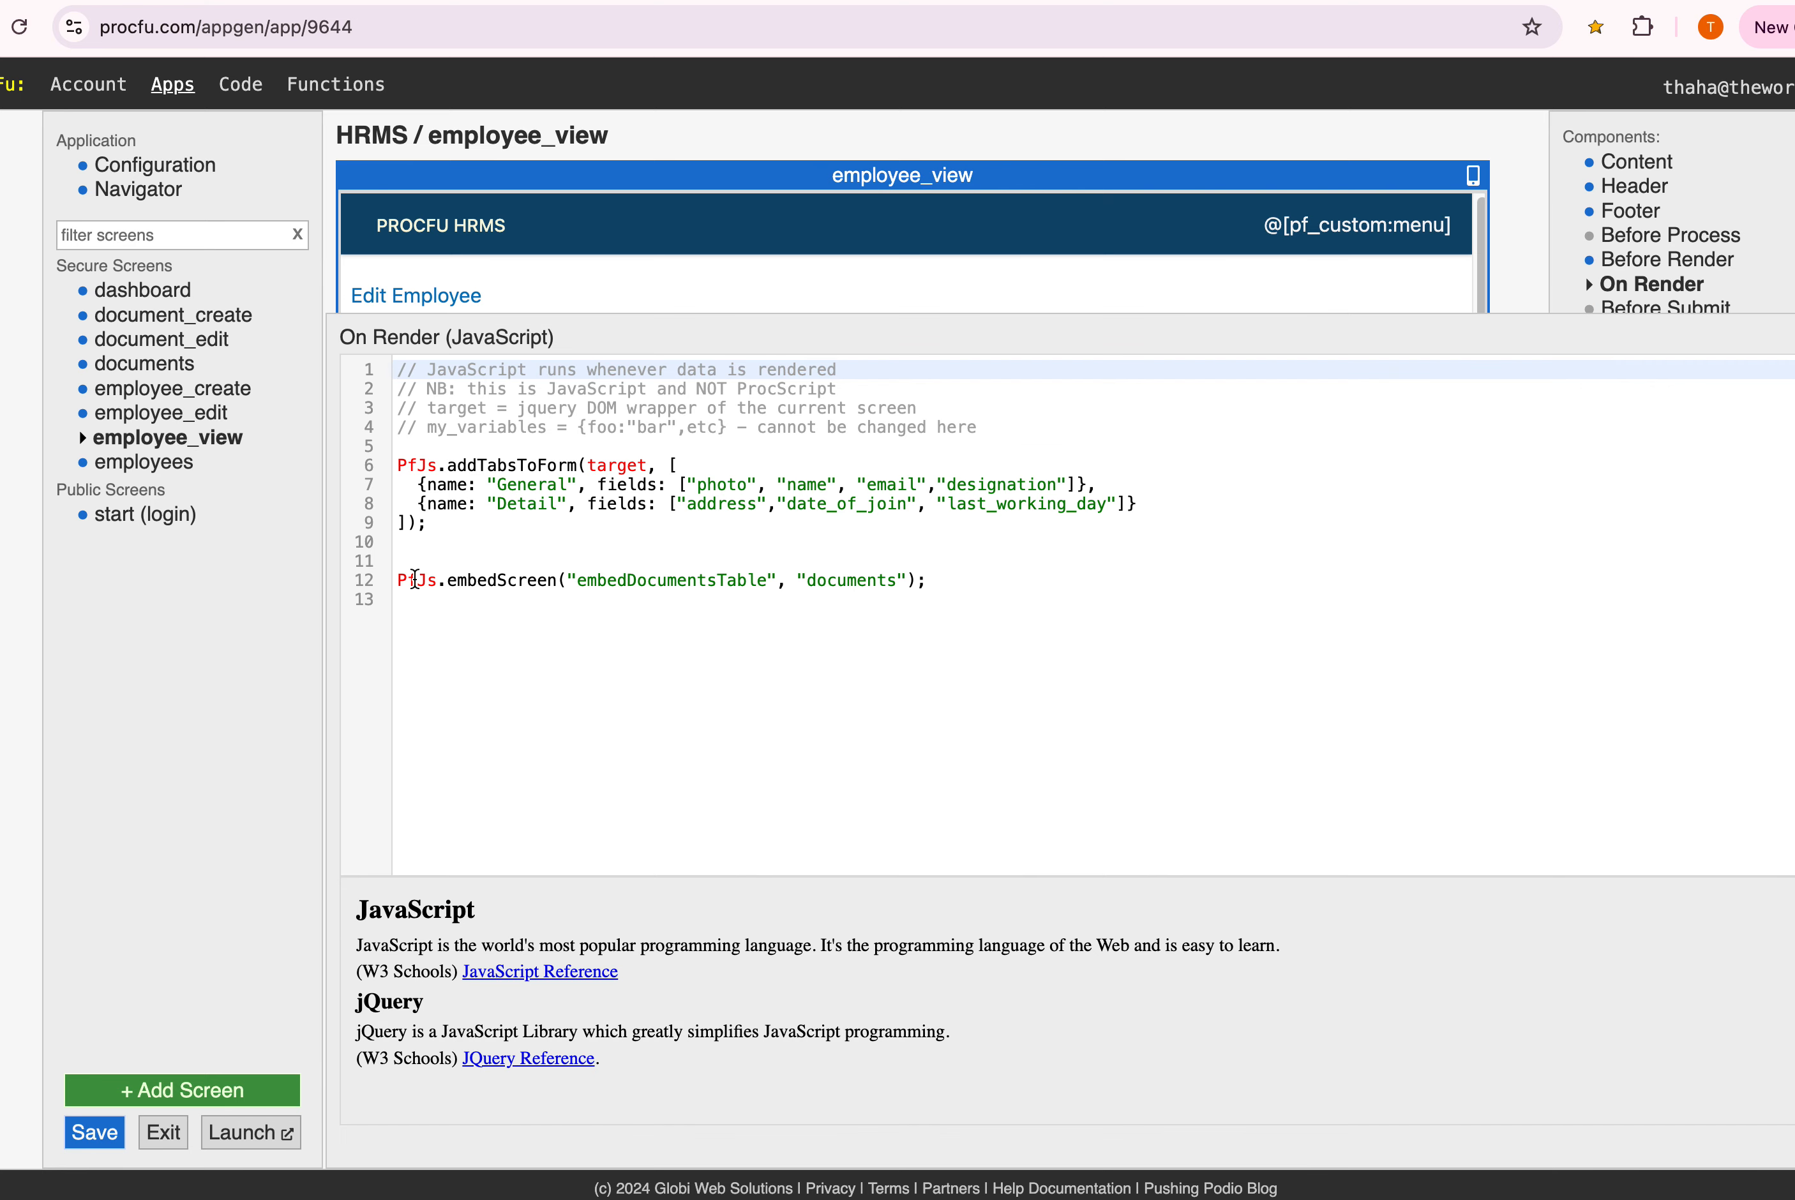
triple_click(628, 575)
double_click(842, 581)
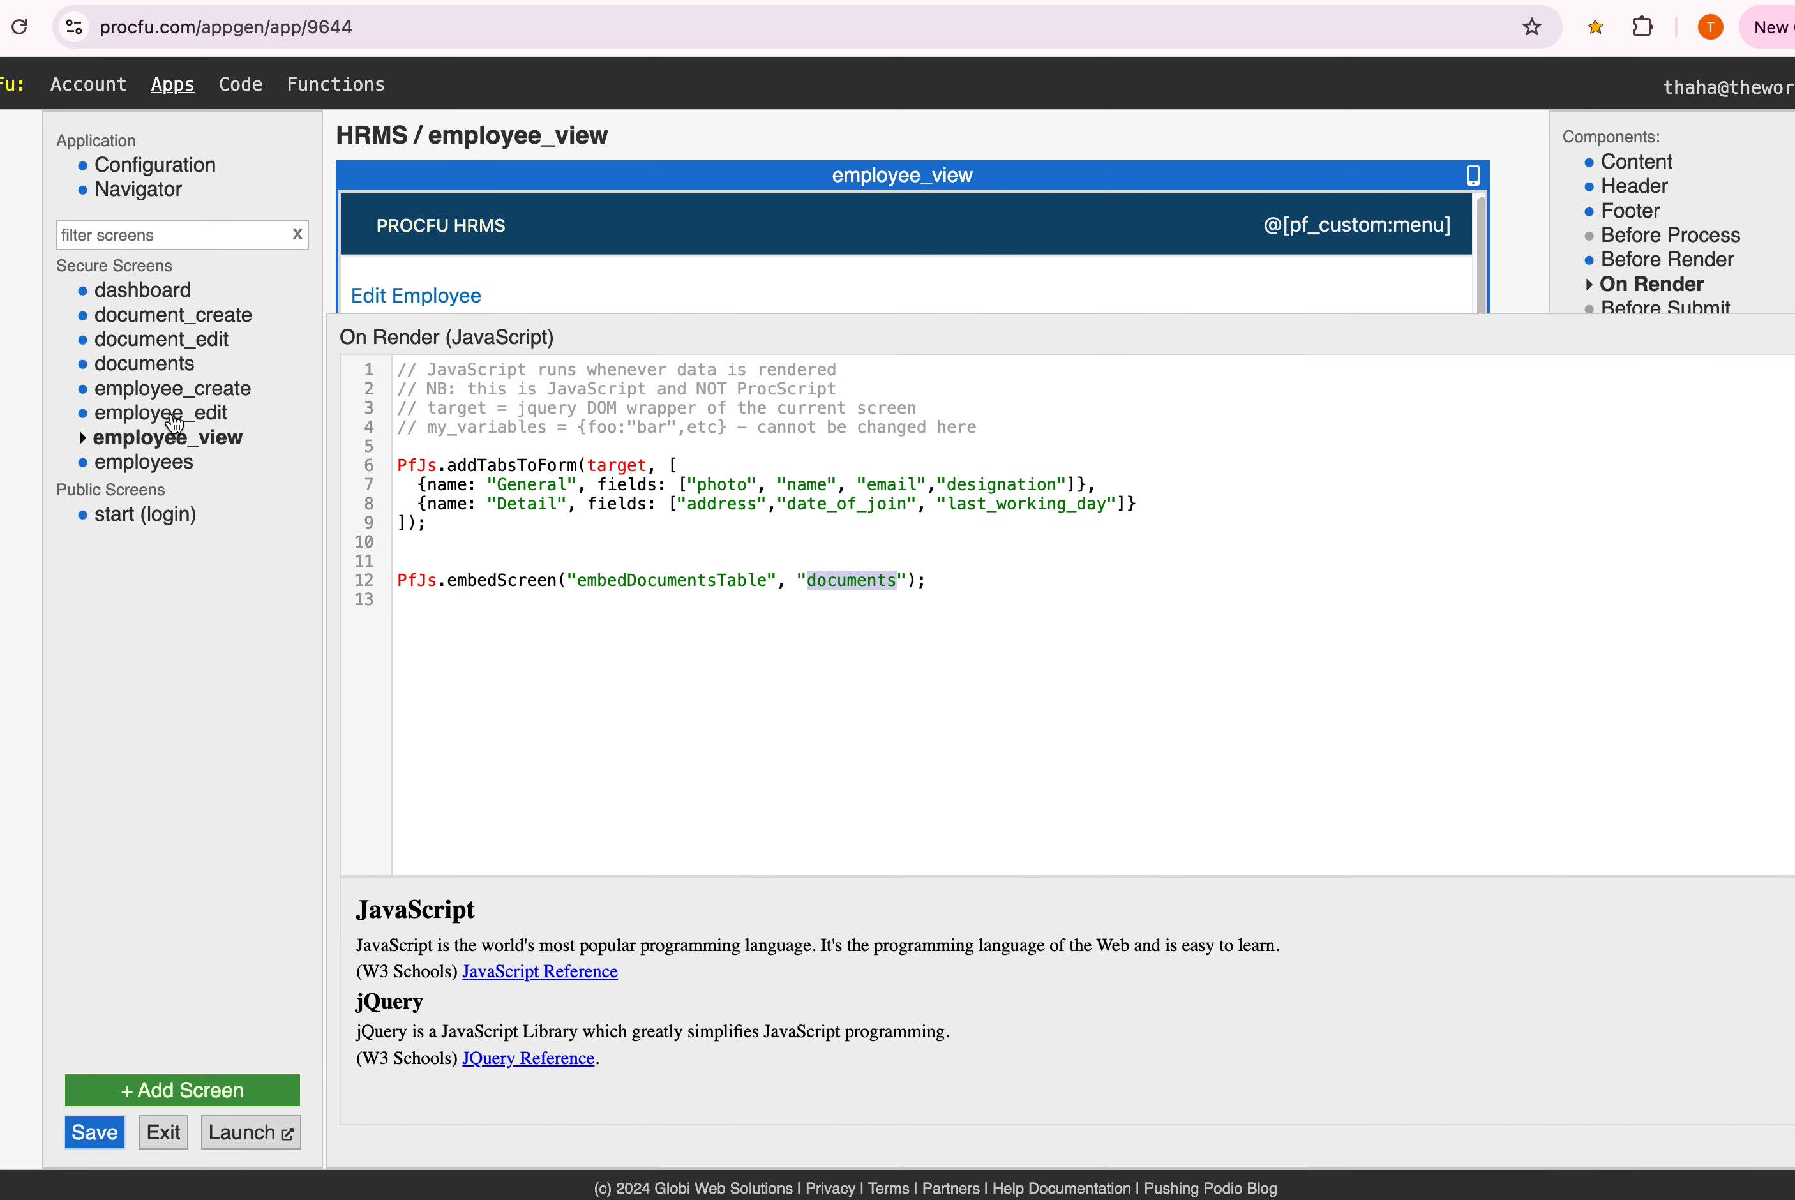
Examine the custom_tokens.wherecondition assignment in the documents screen's Before Process script, then return to the screen's content settings
click(154, 369)
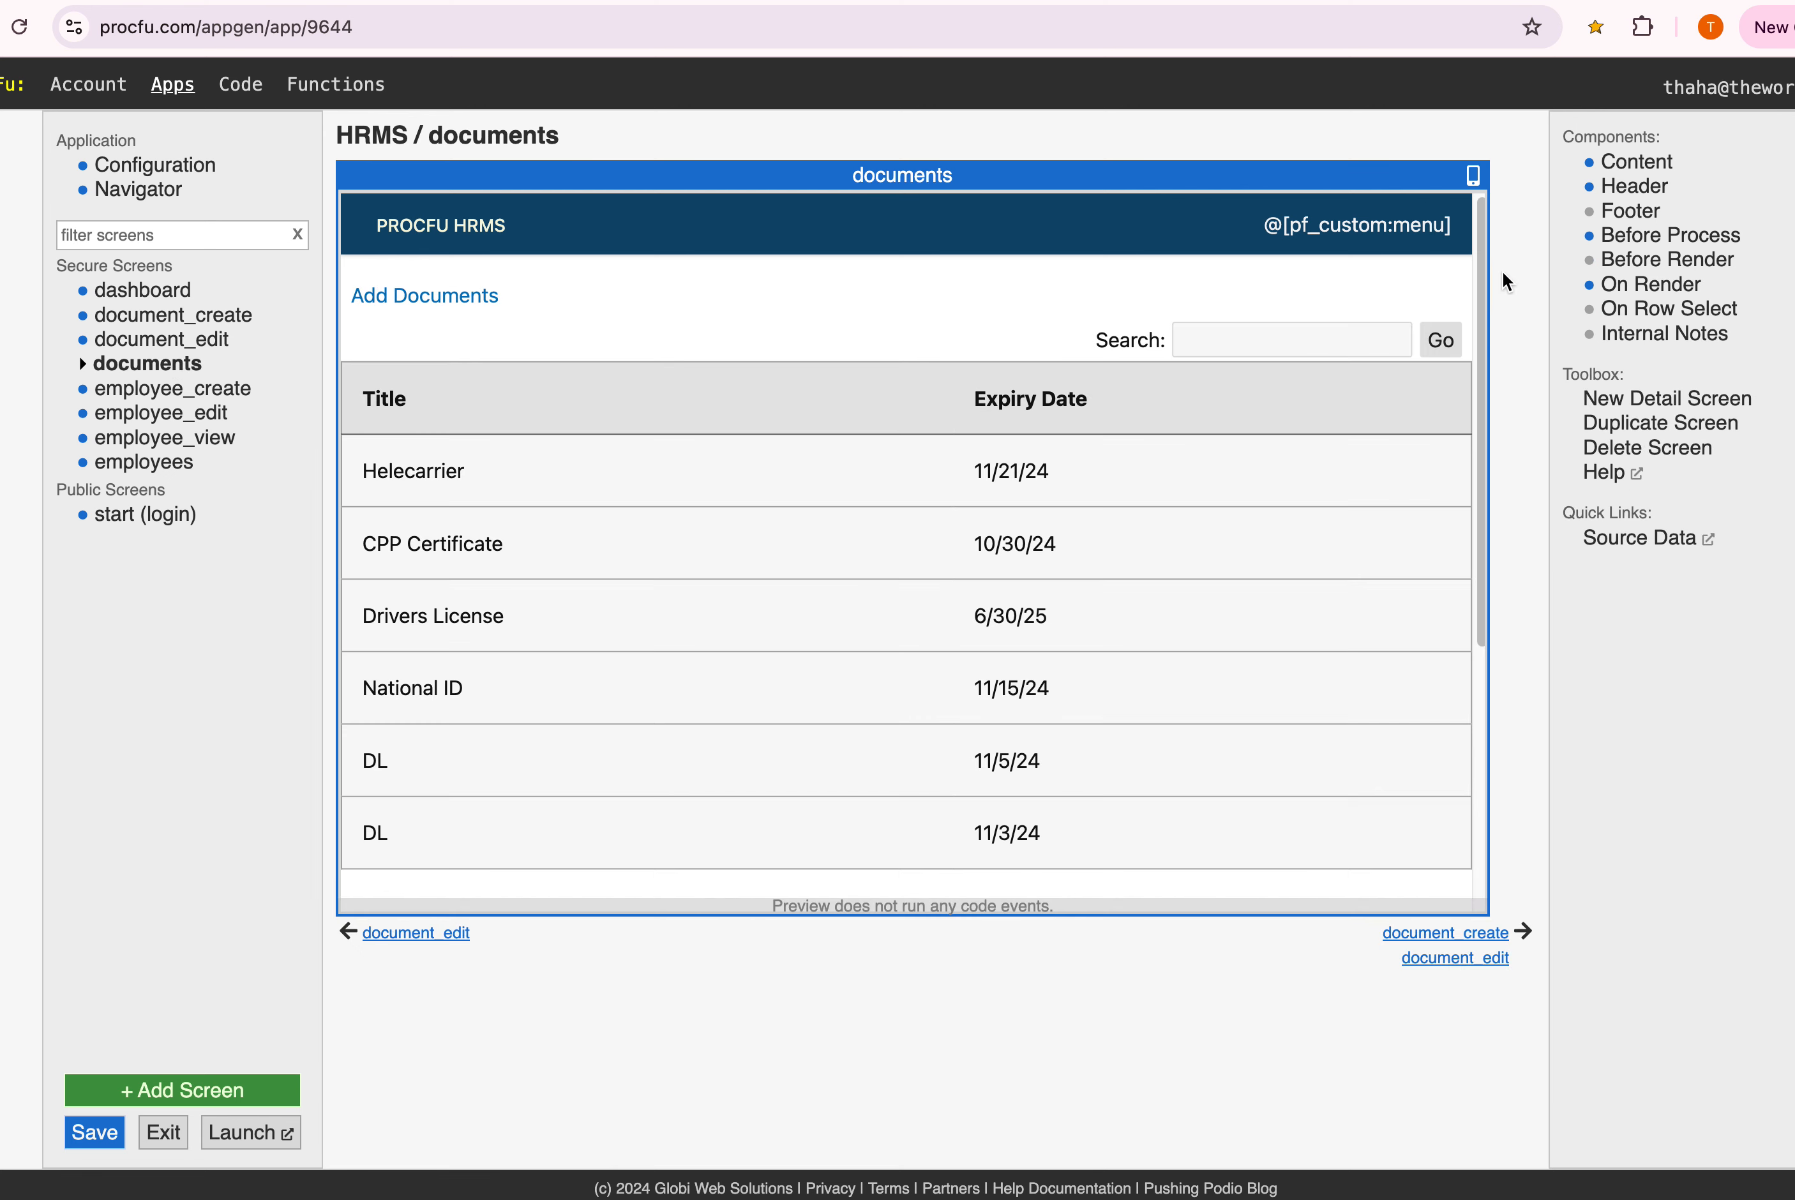
click(1661, 235)
click(479, 641)
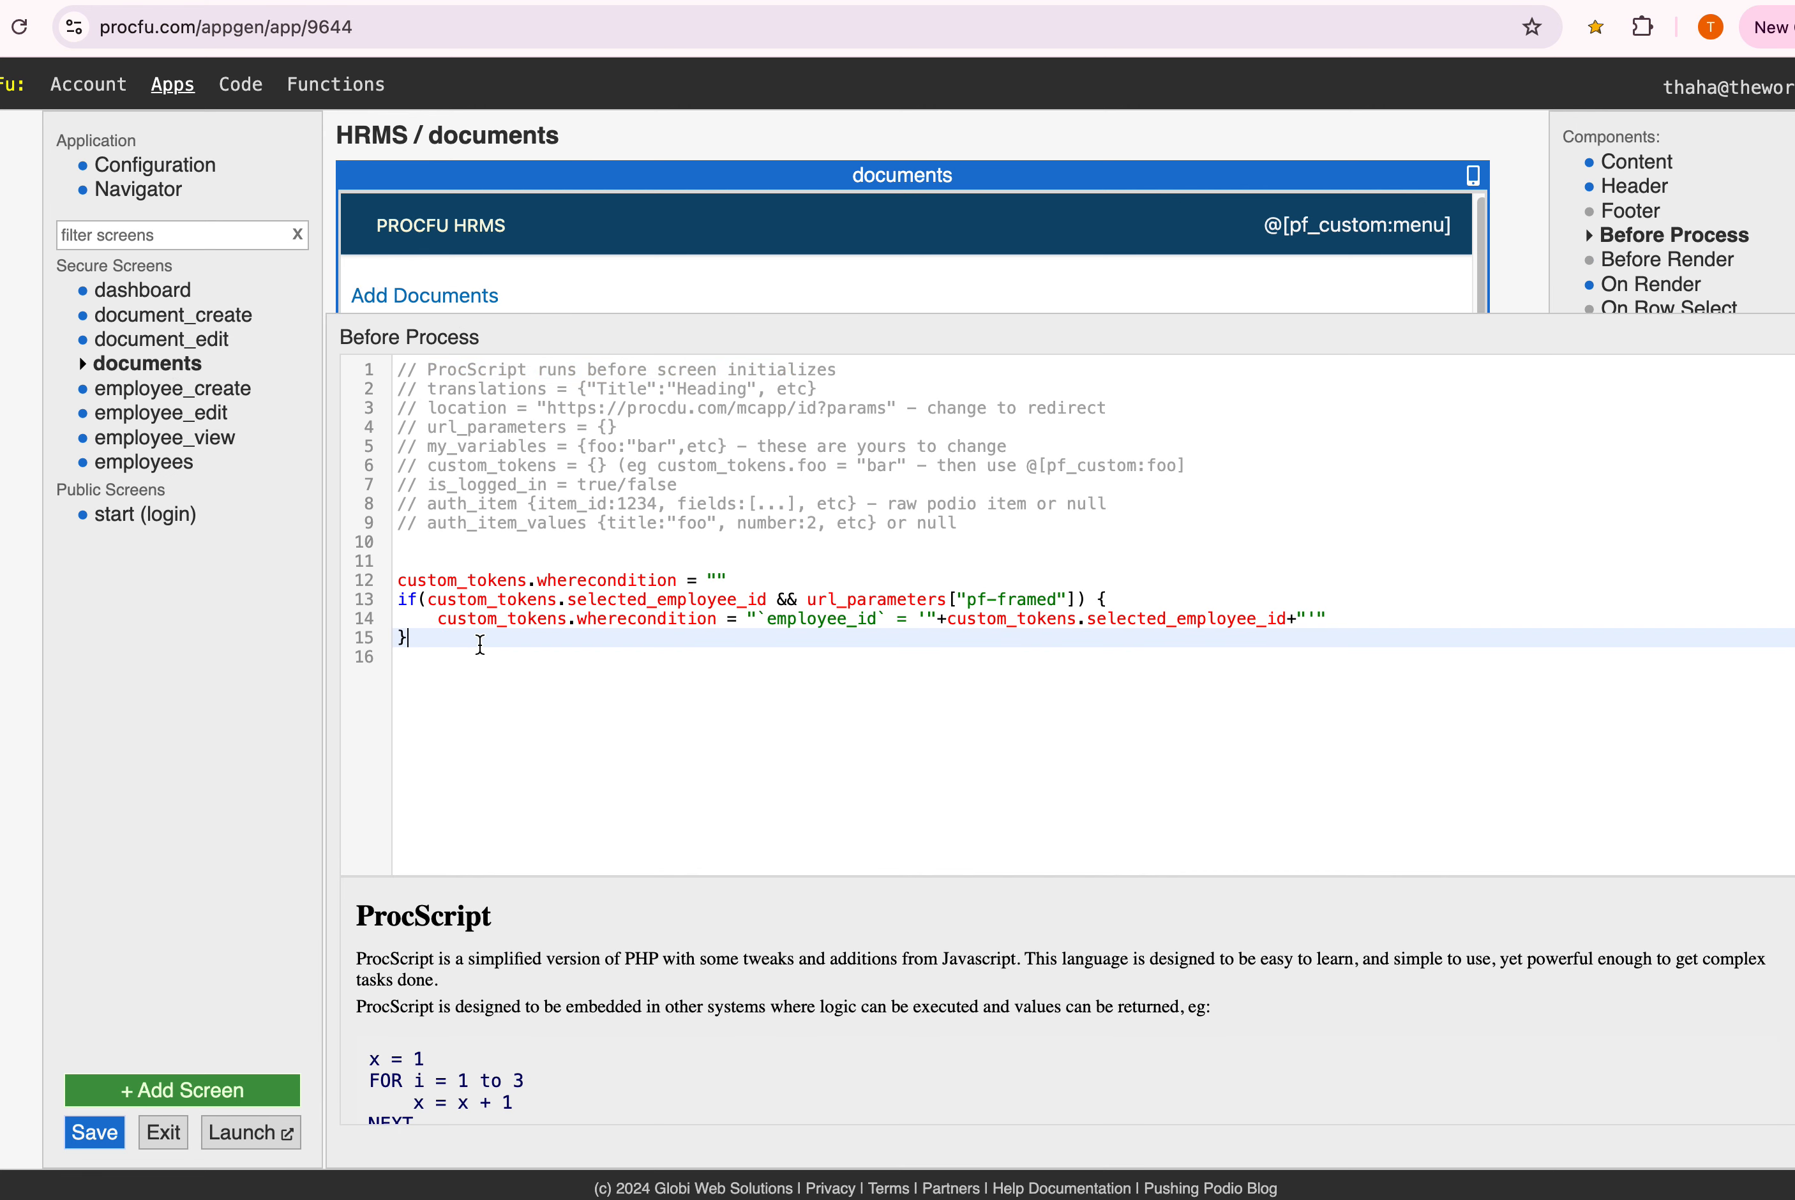
drag(395, 583, 731, 582)
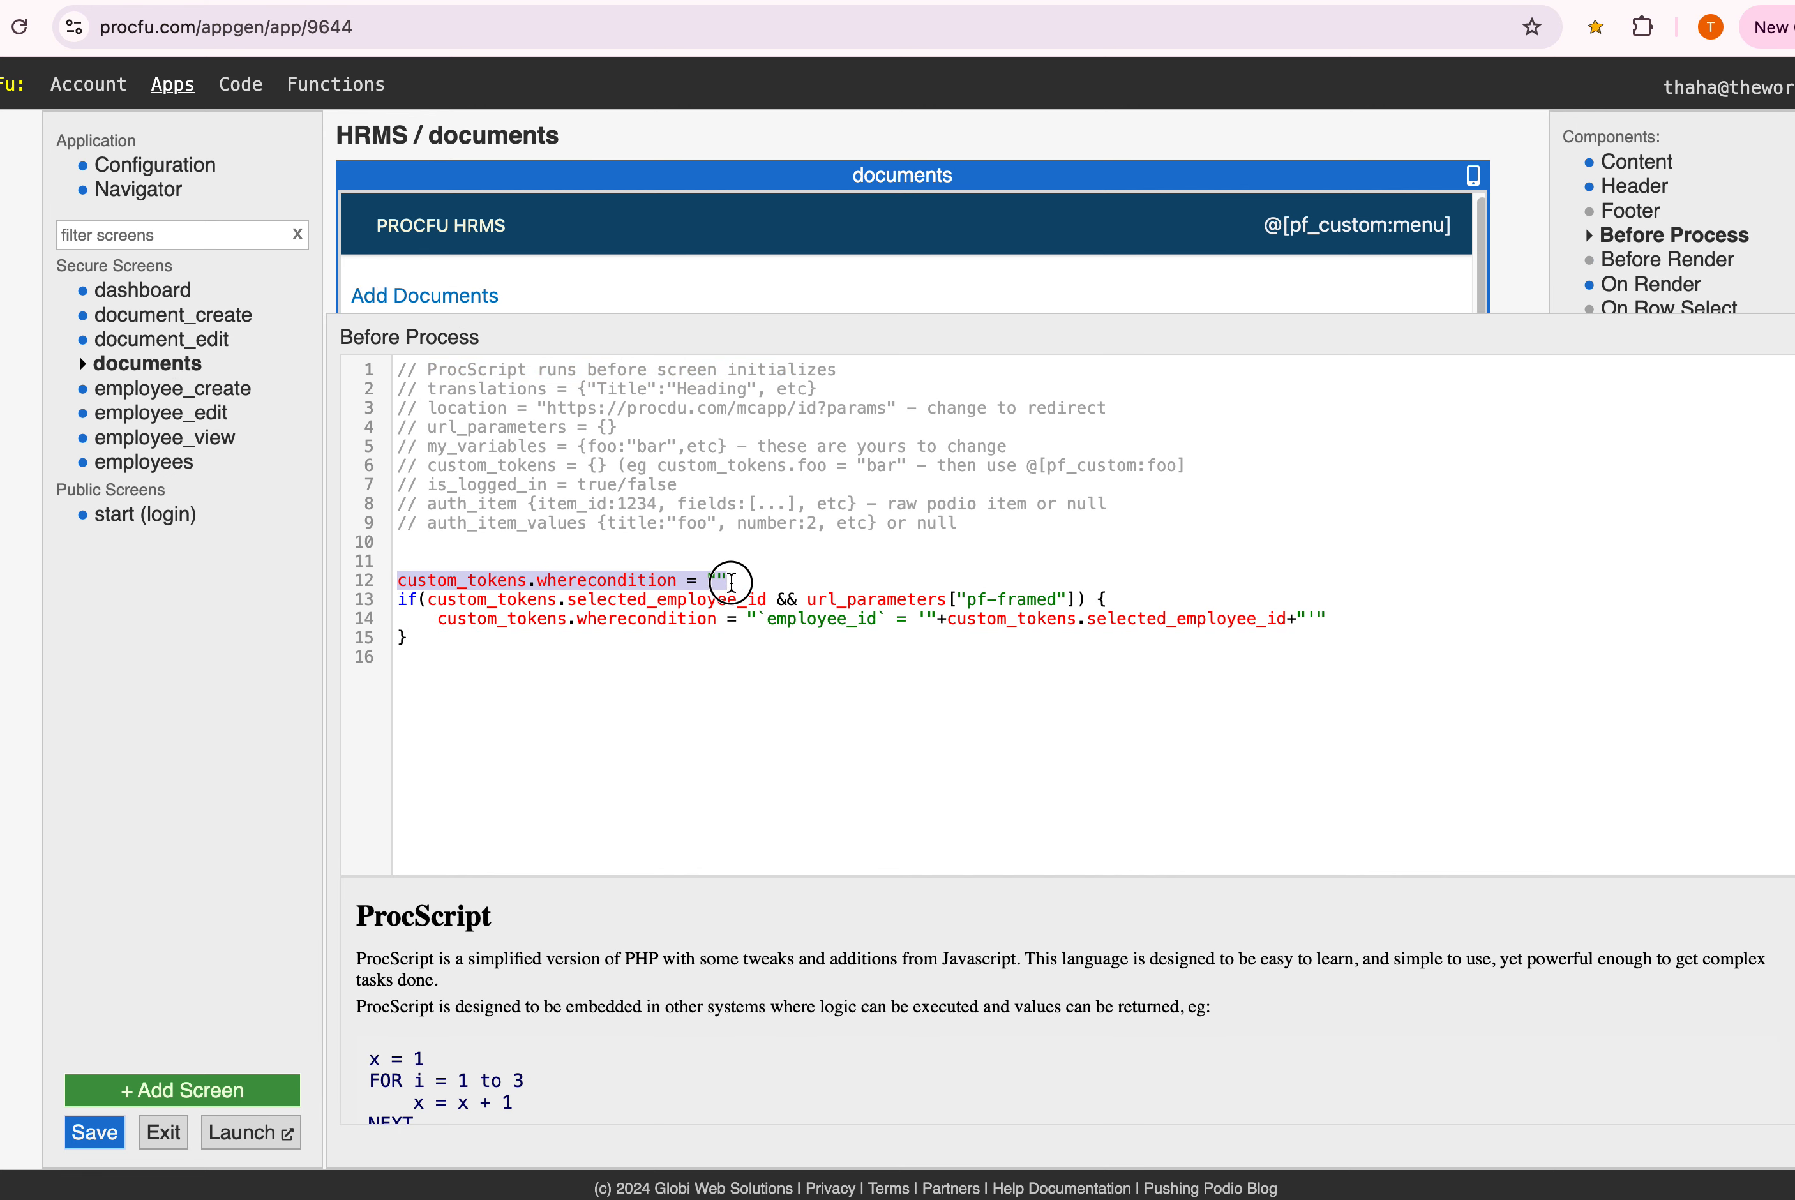
click(1636, 162)
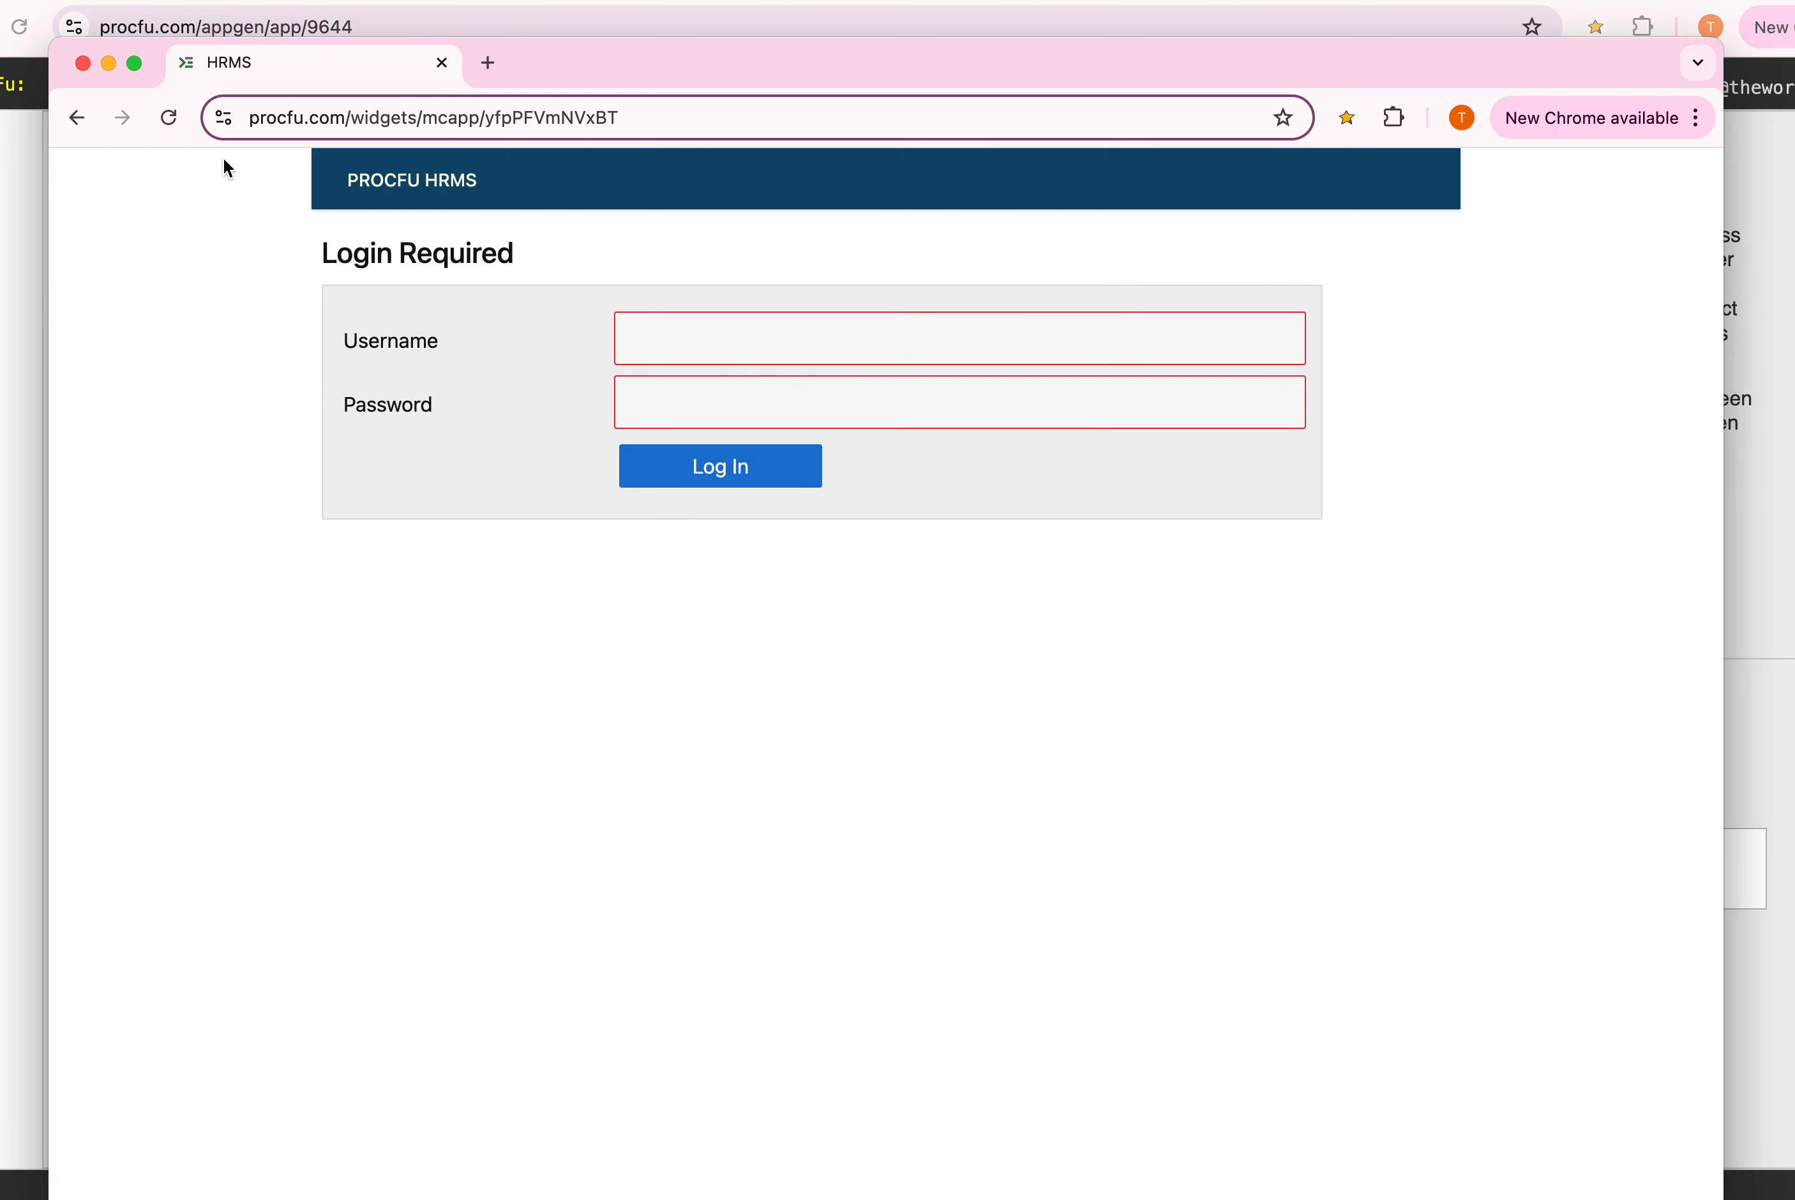
Log in to the live HRMS app with the account username and password, and dismiss the offer to save the password
click(770, 334)
click(808, 457)
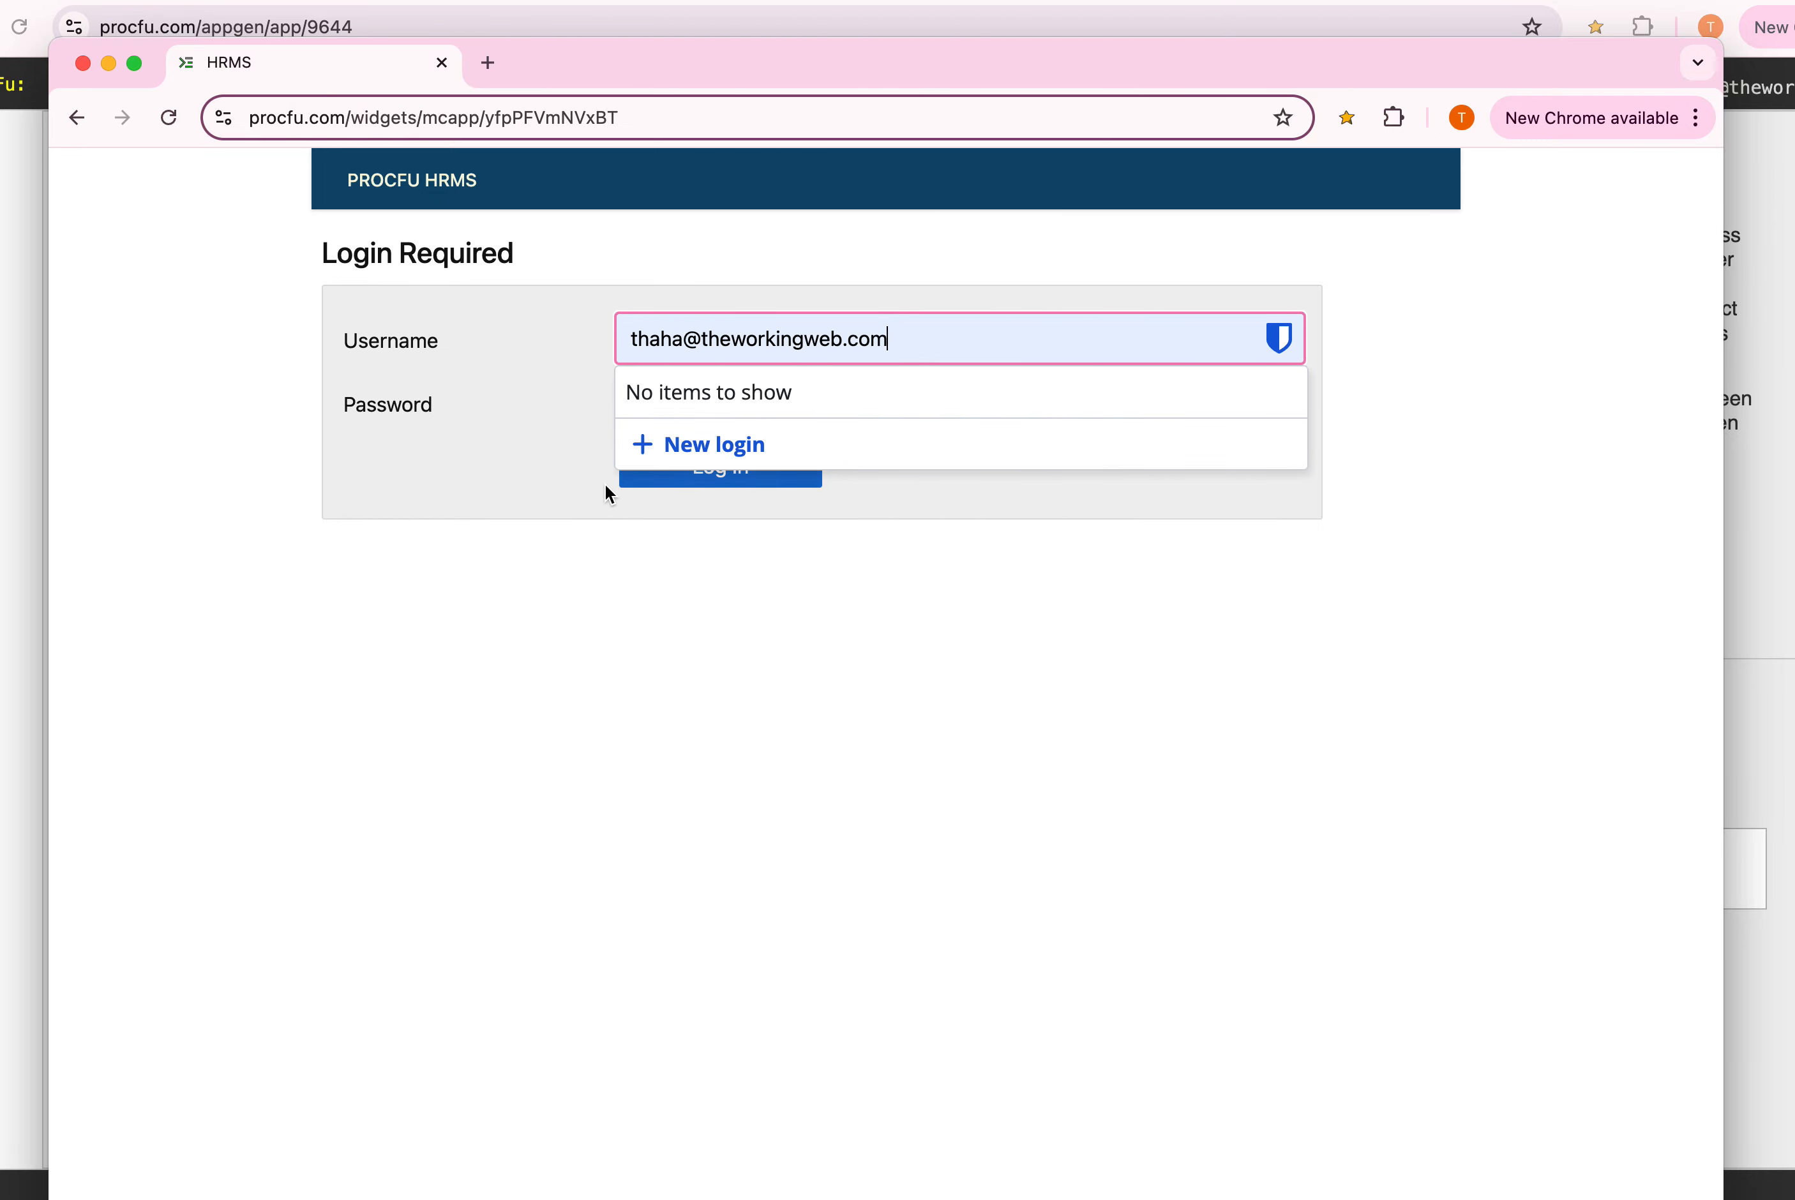
click(713, 413)
text(••)
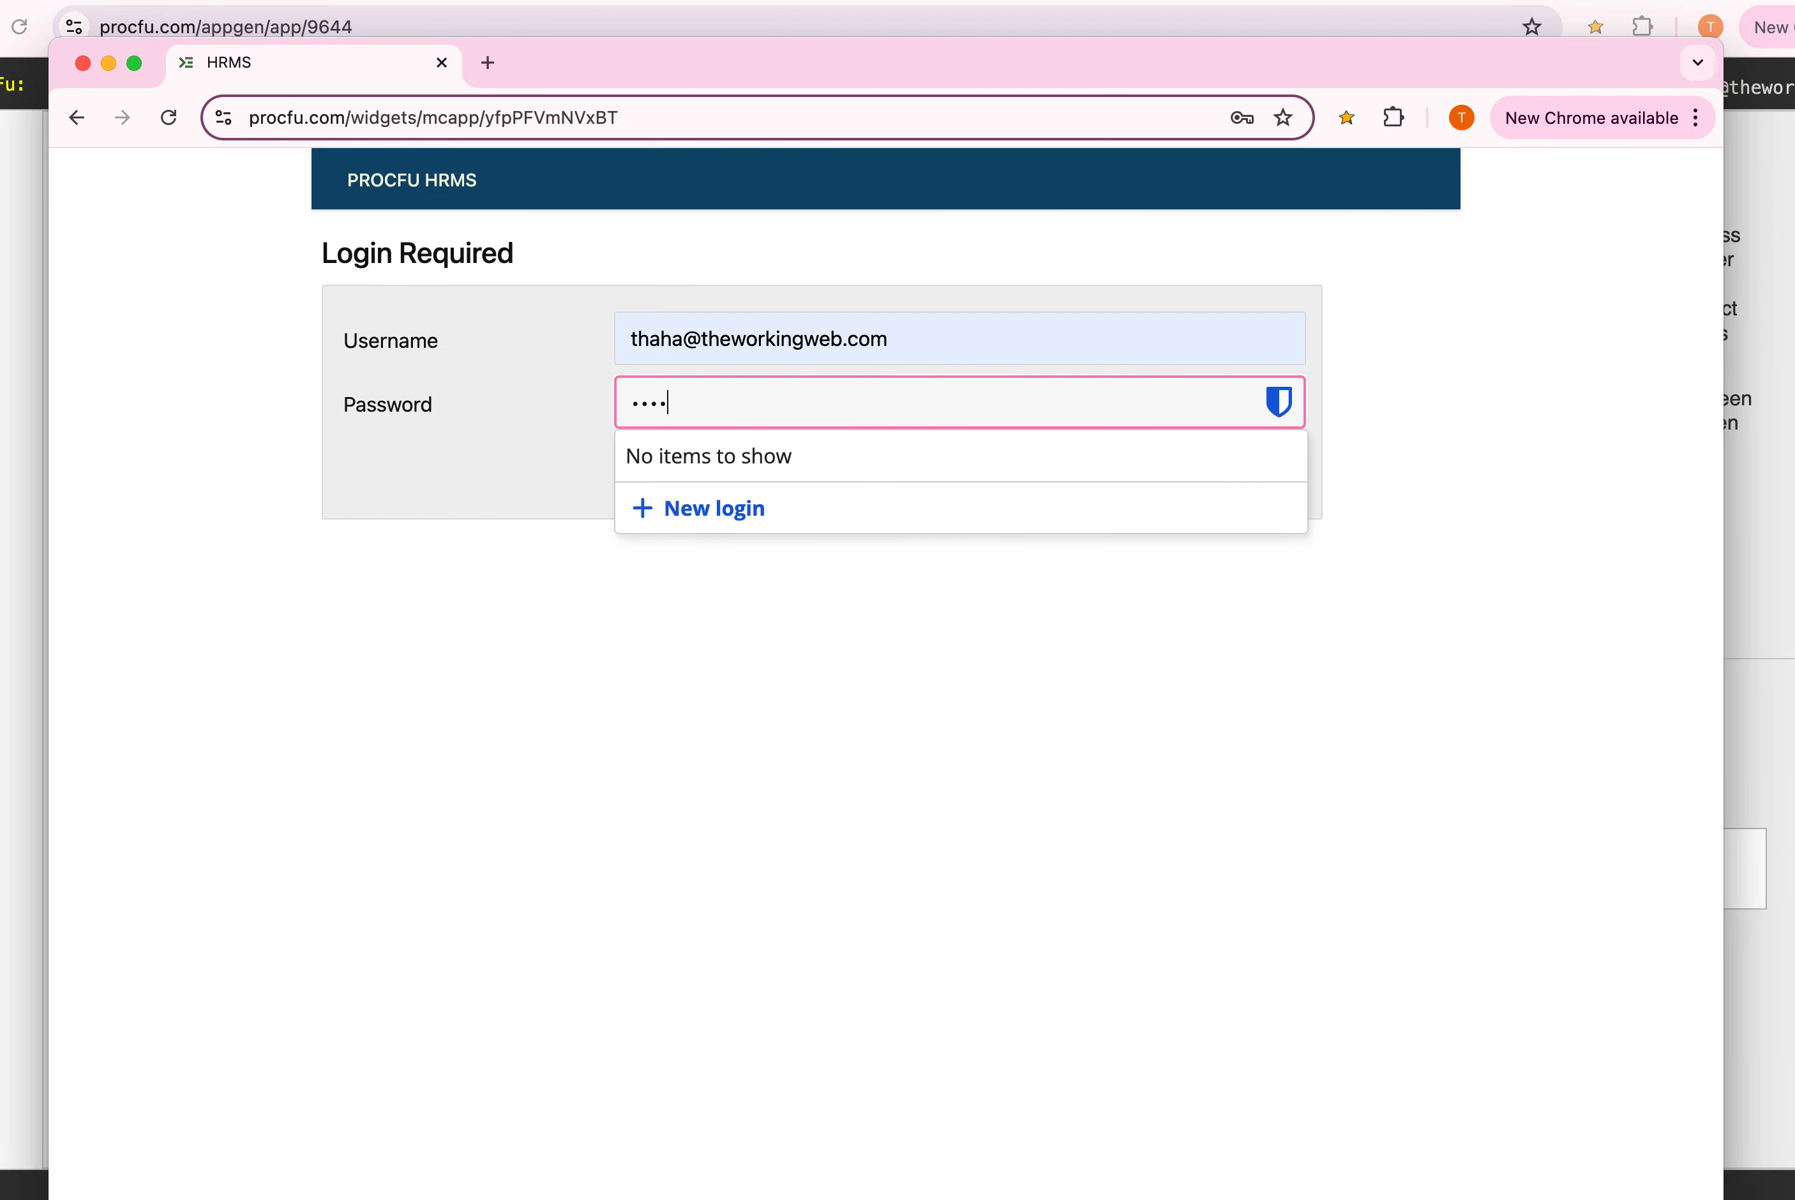
text(•••••)
key(Return)
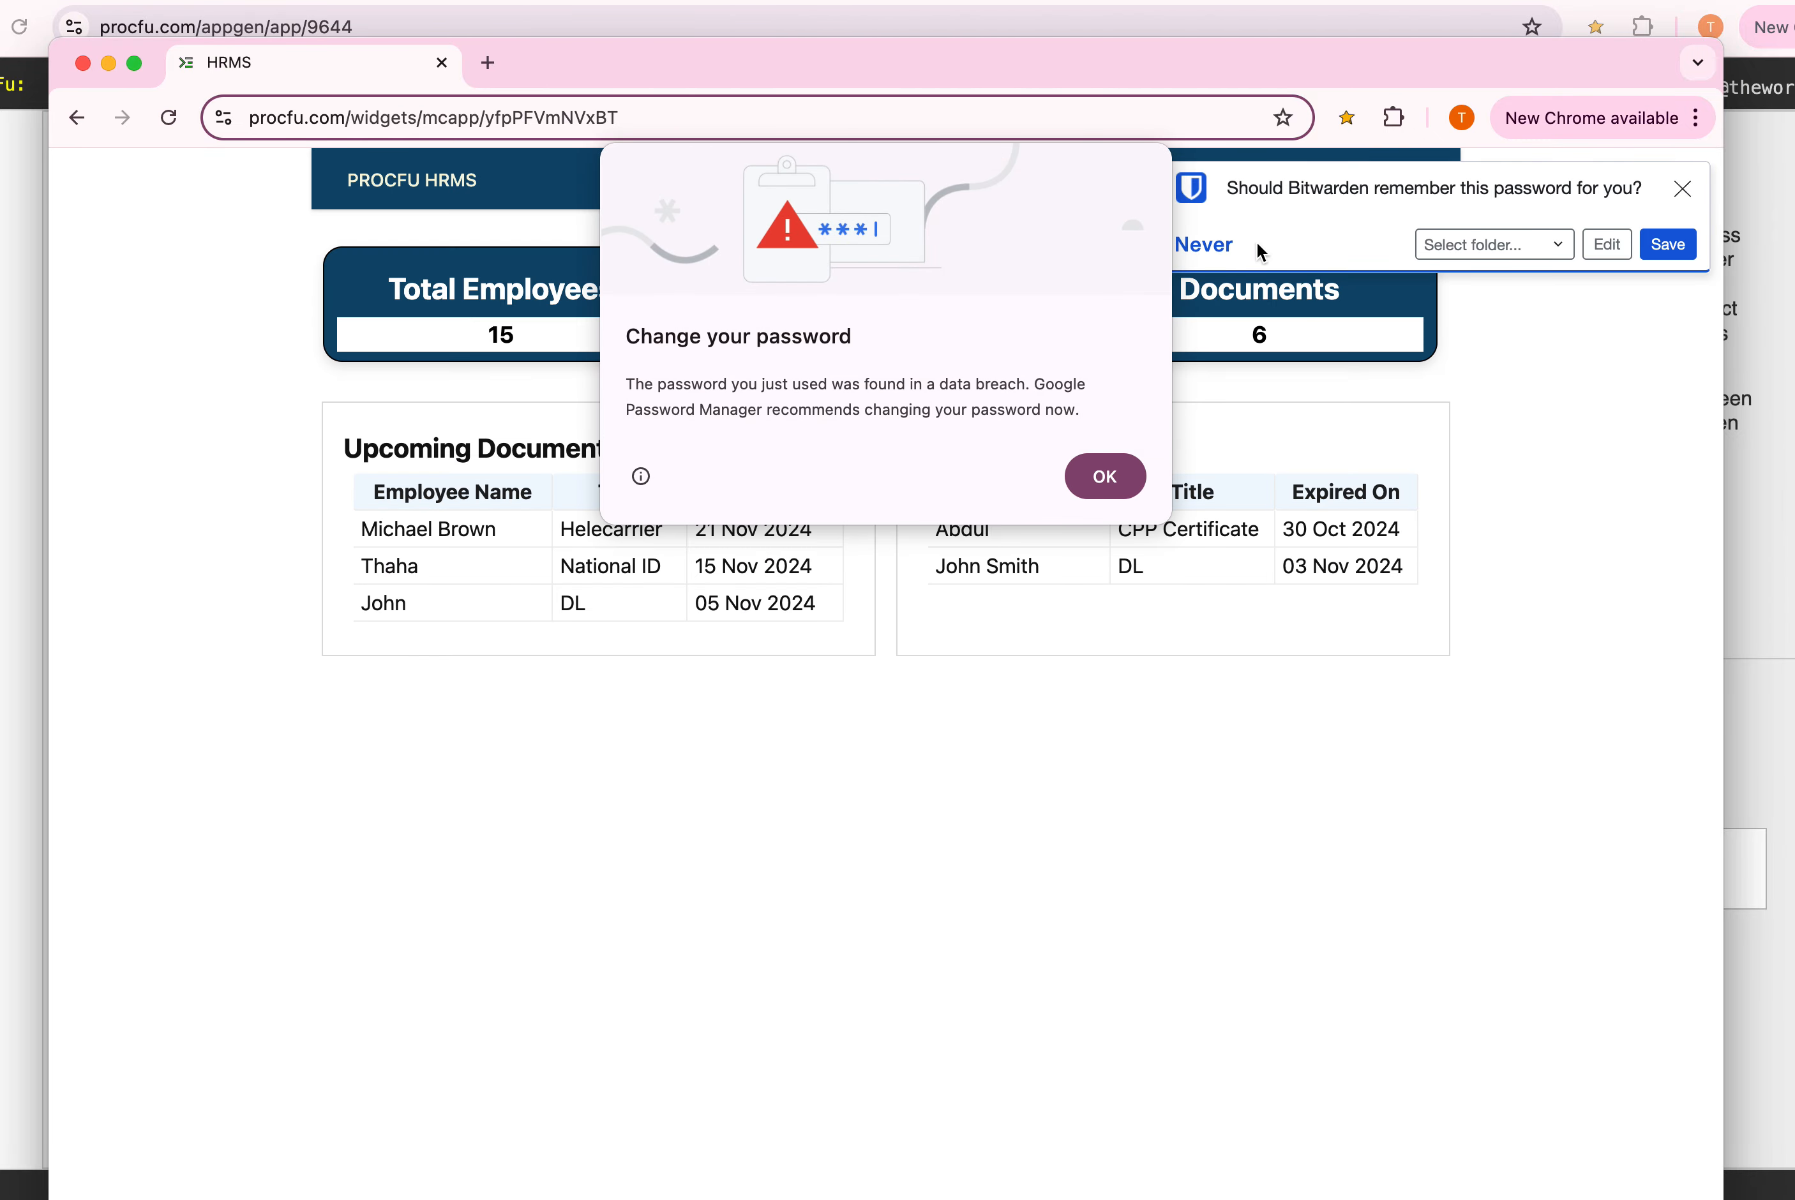
click(1682, 188)
View the live app's documents and employees lists, and open the record of the employee with Id 1
click(1162, 183)
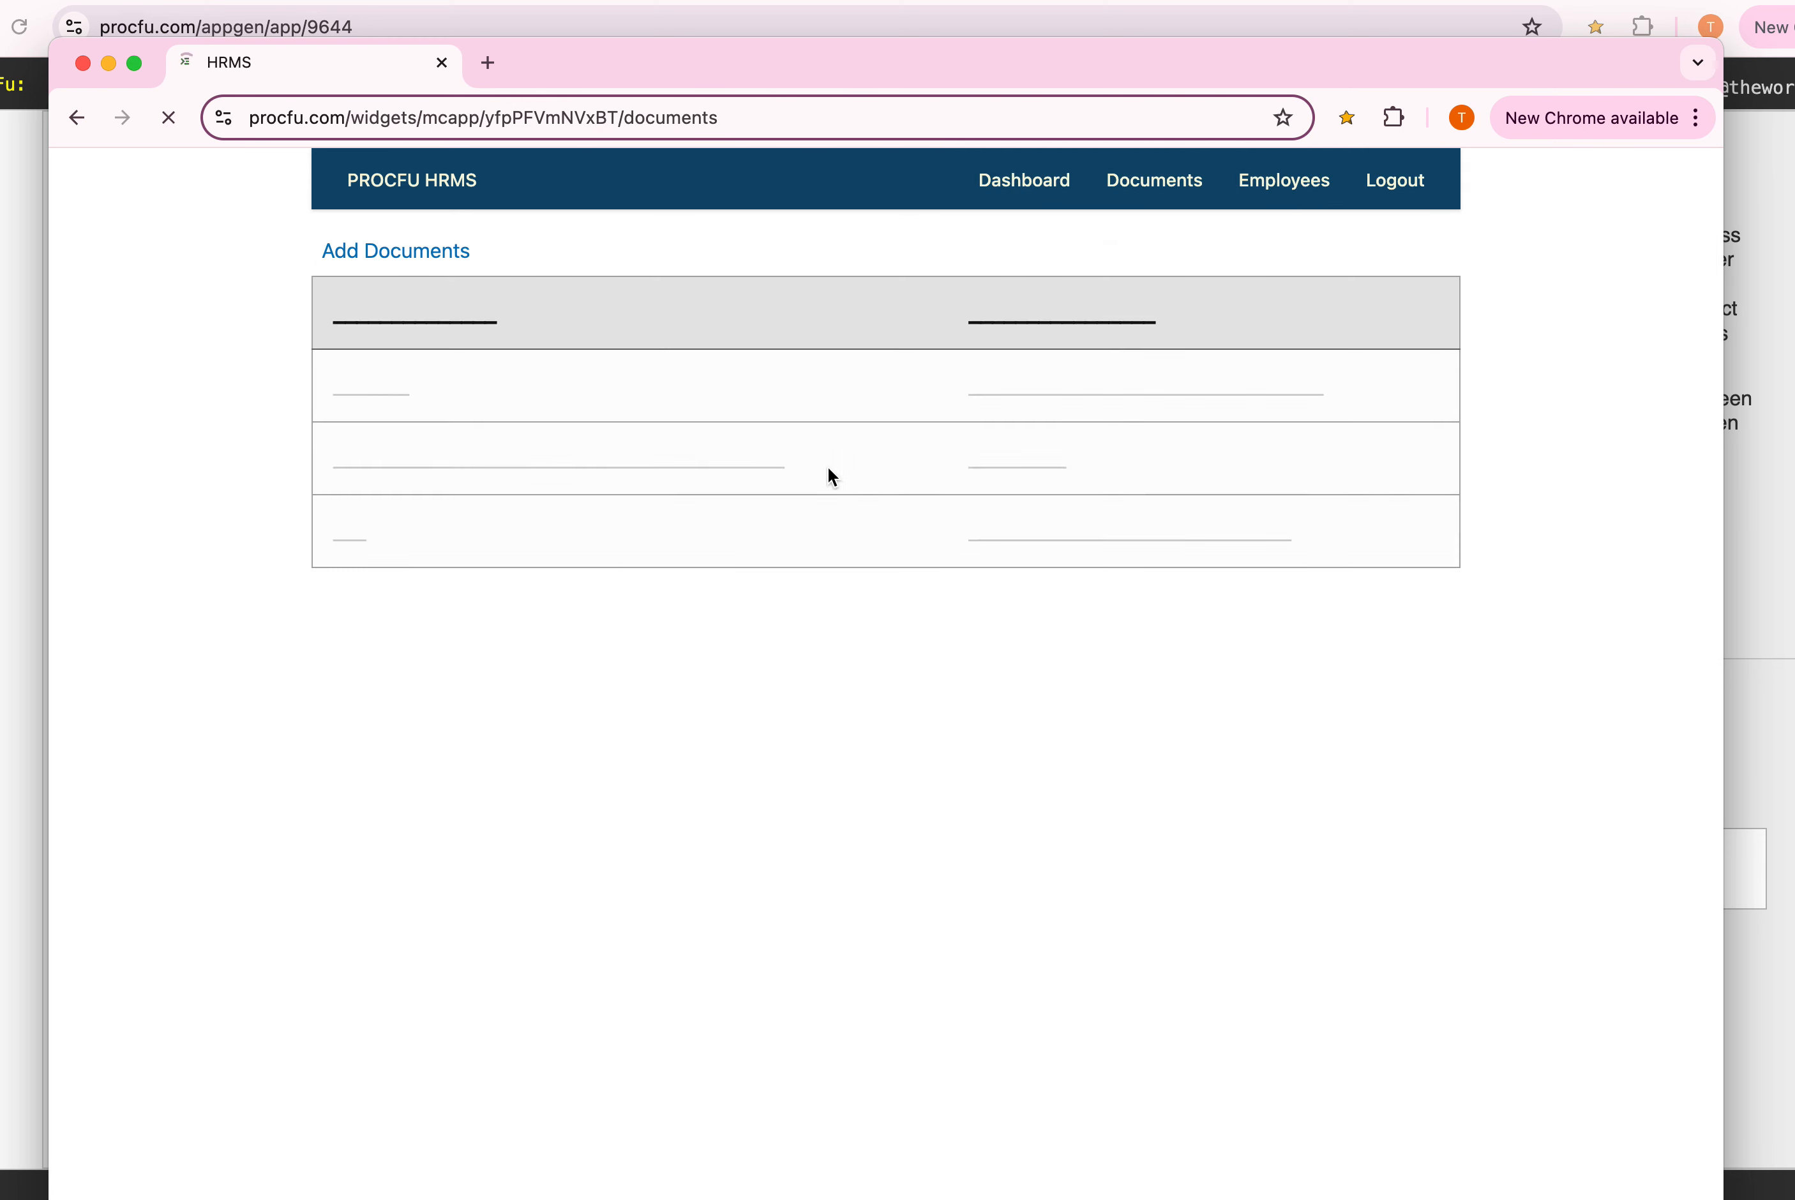
click(1288, 184)
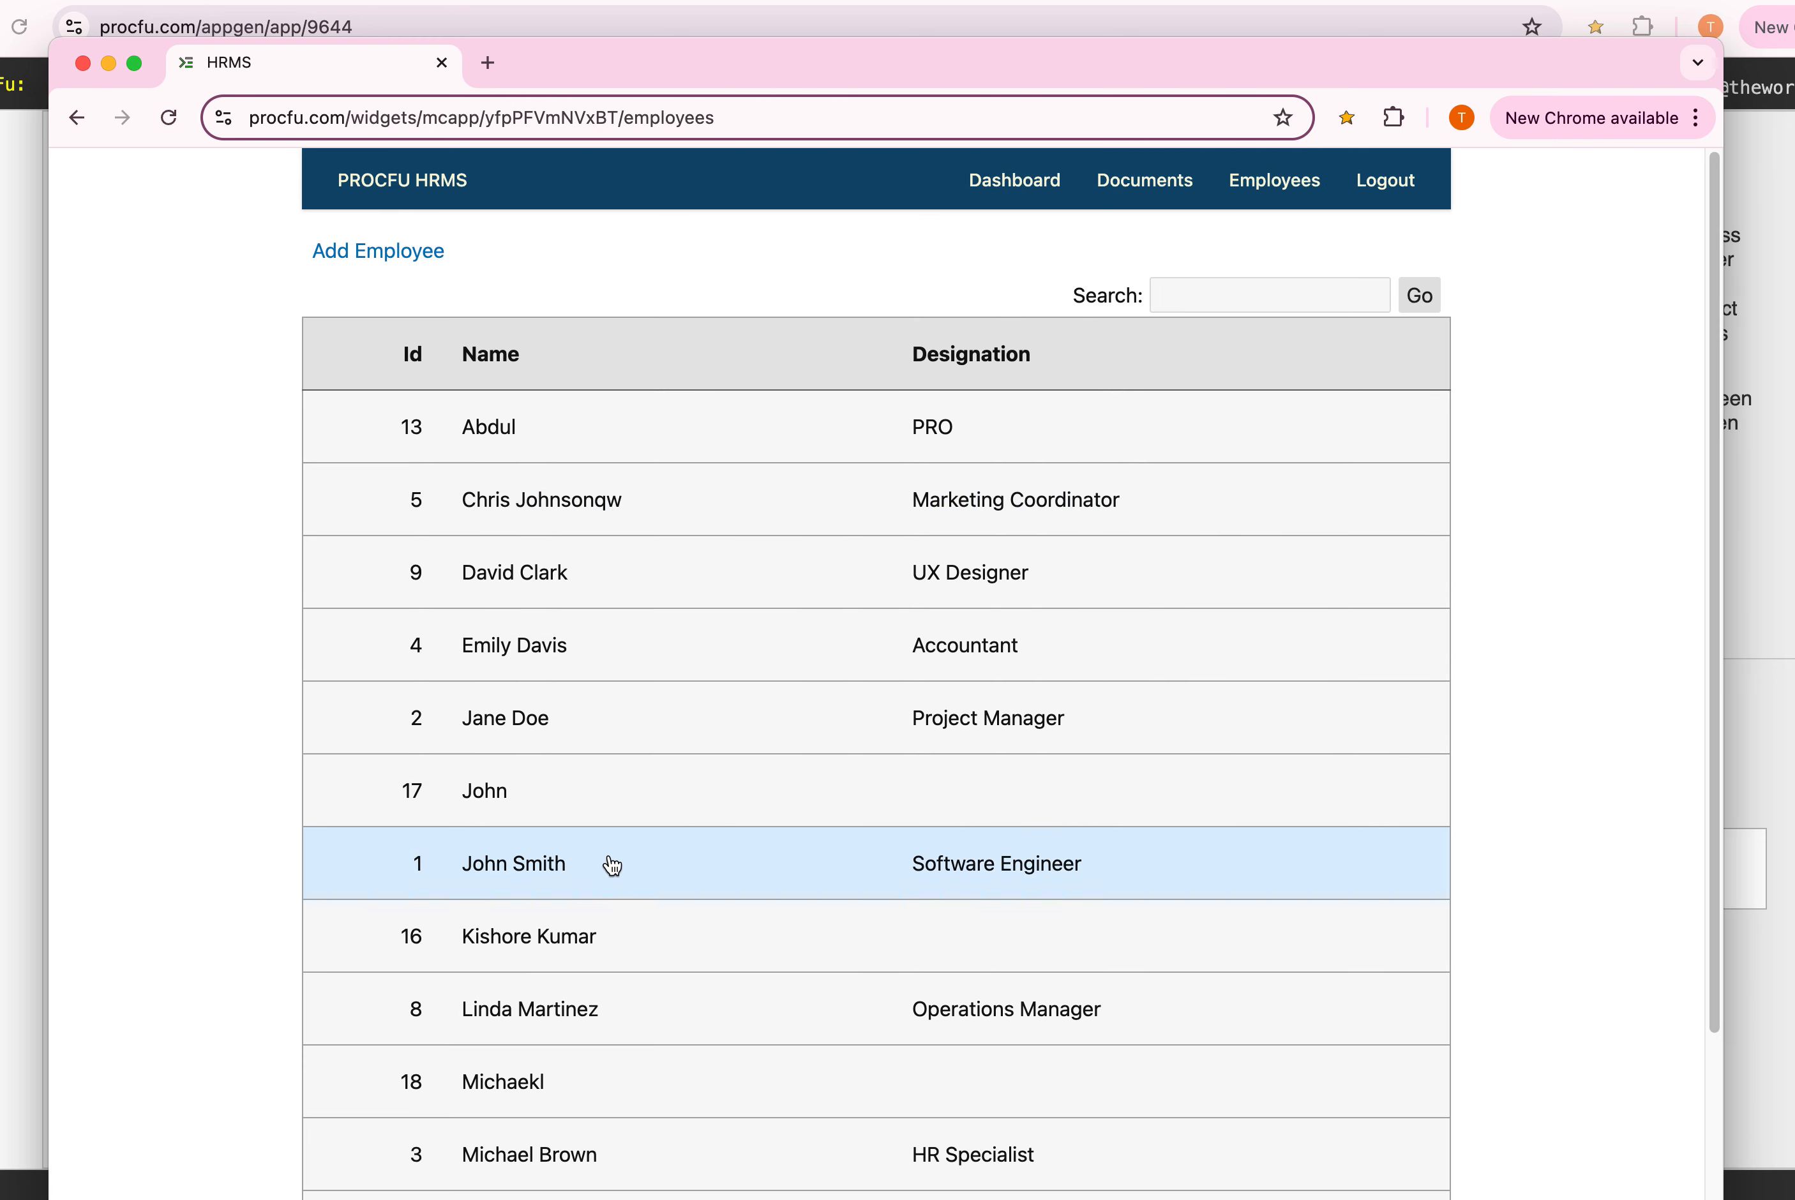
click(614, 858)
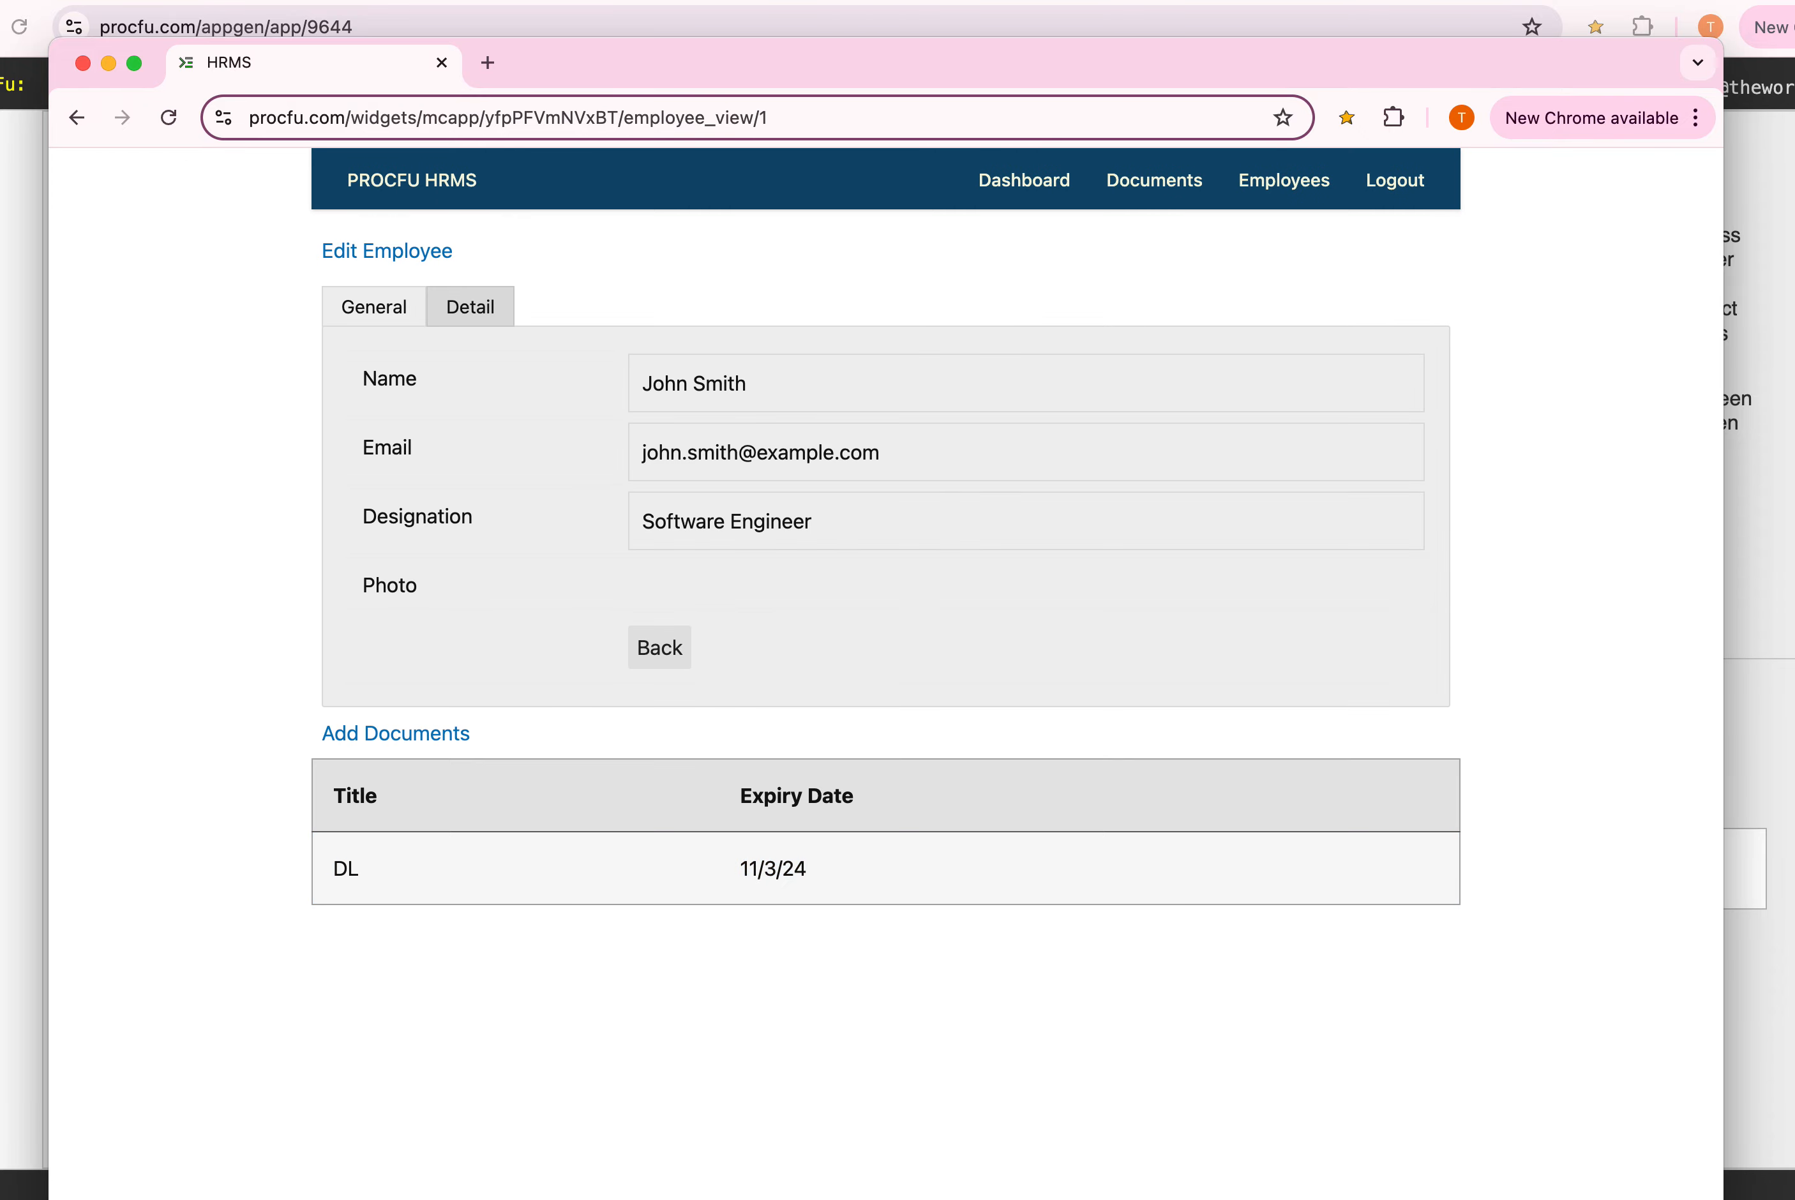
Return to the app builder and examine the documents screen's Where token and the Before Process conditions that filter documents by selected employee
click(17, 233)
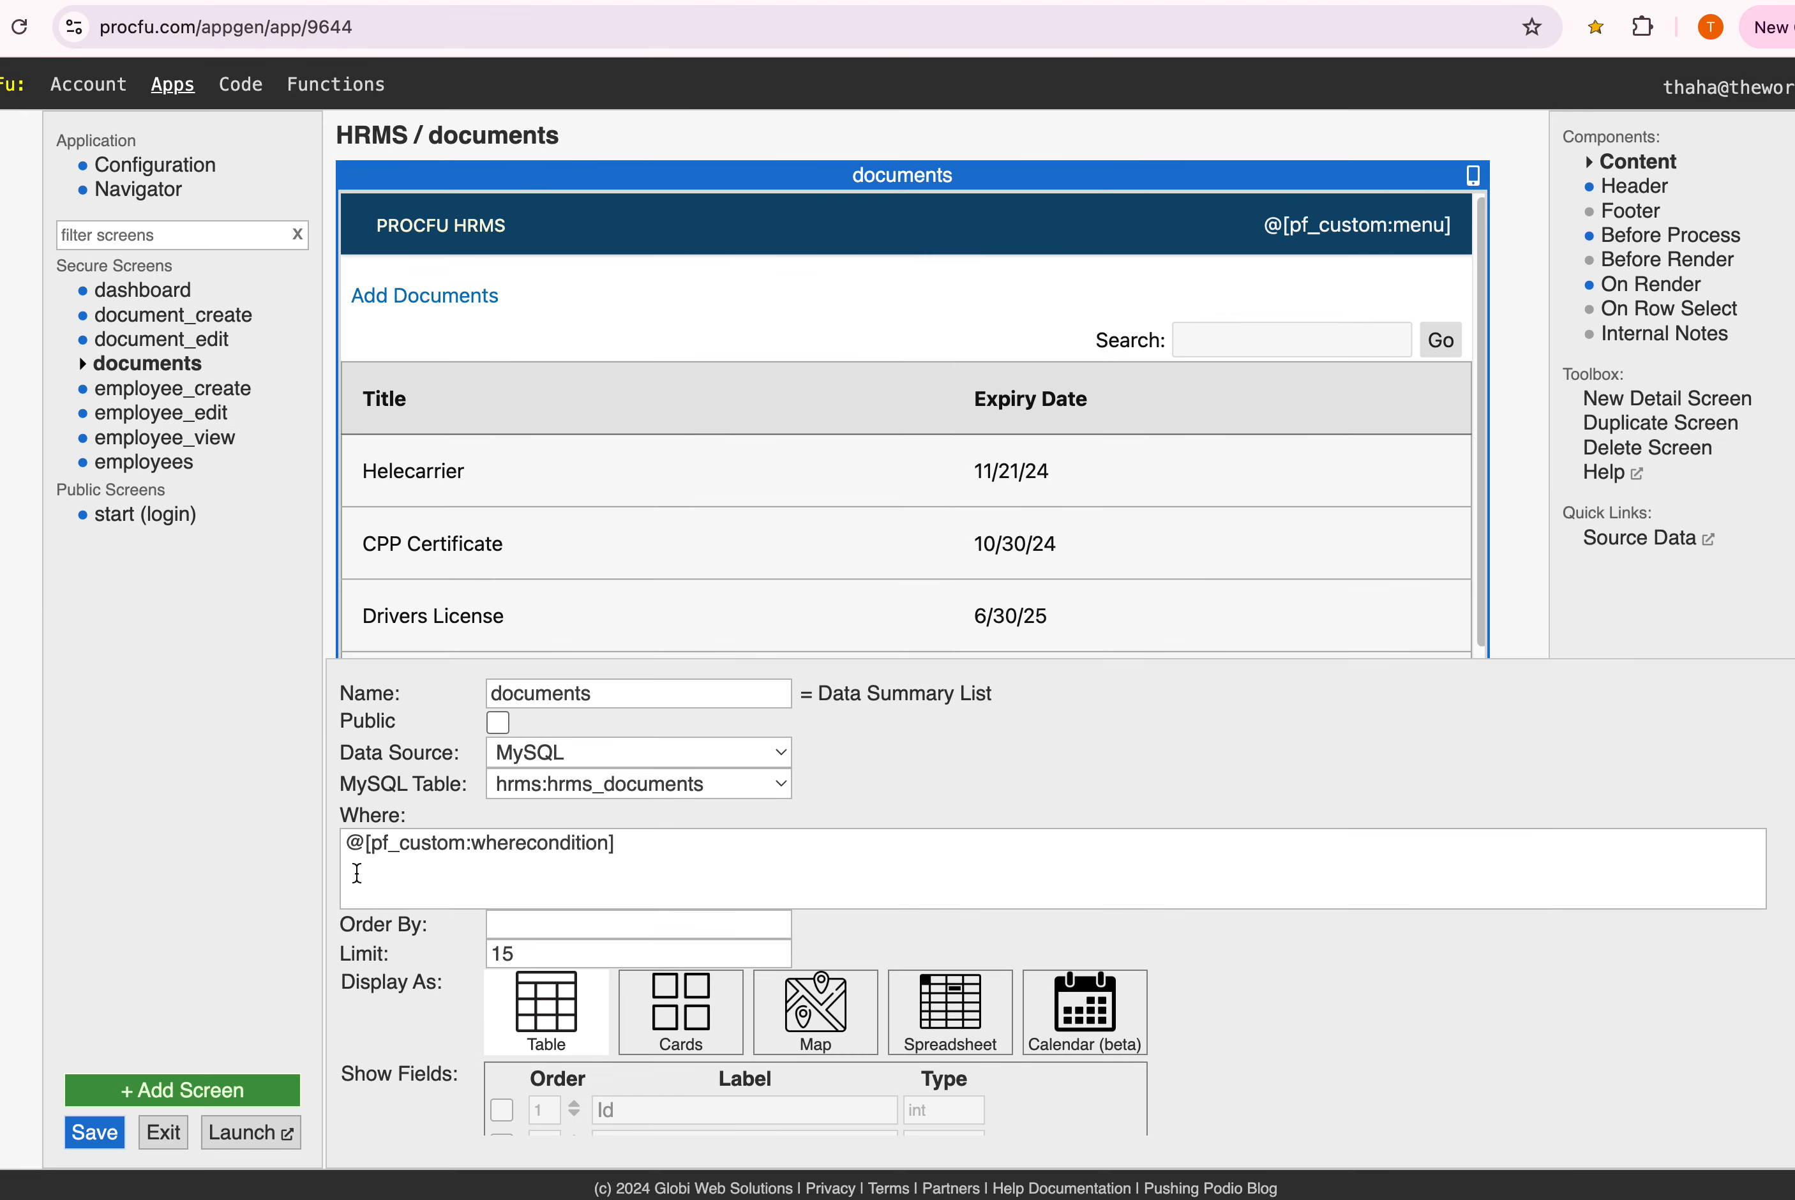
click(397, 844)
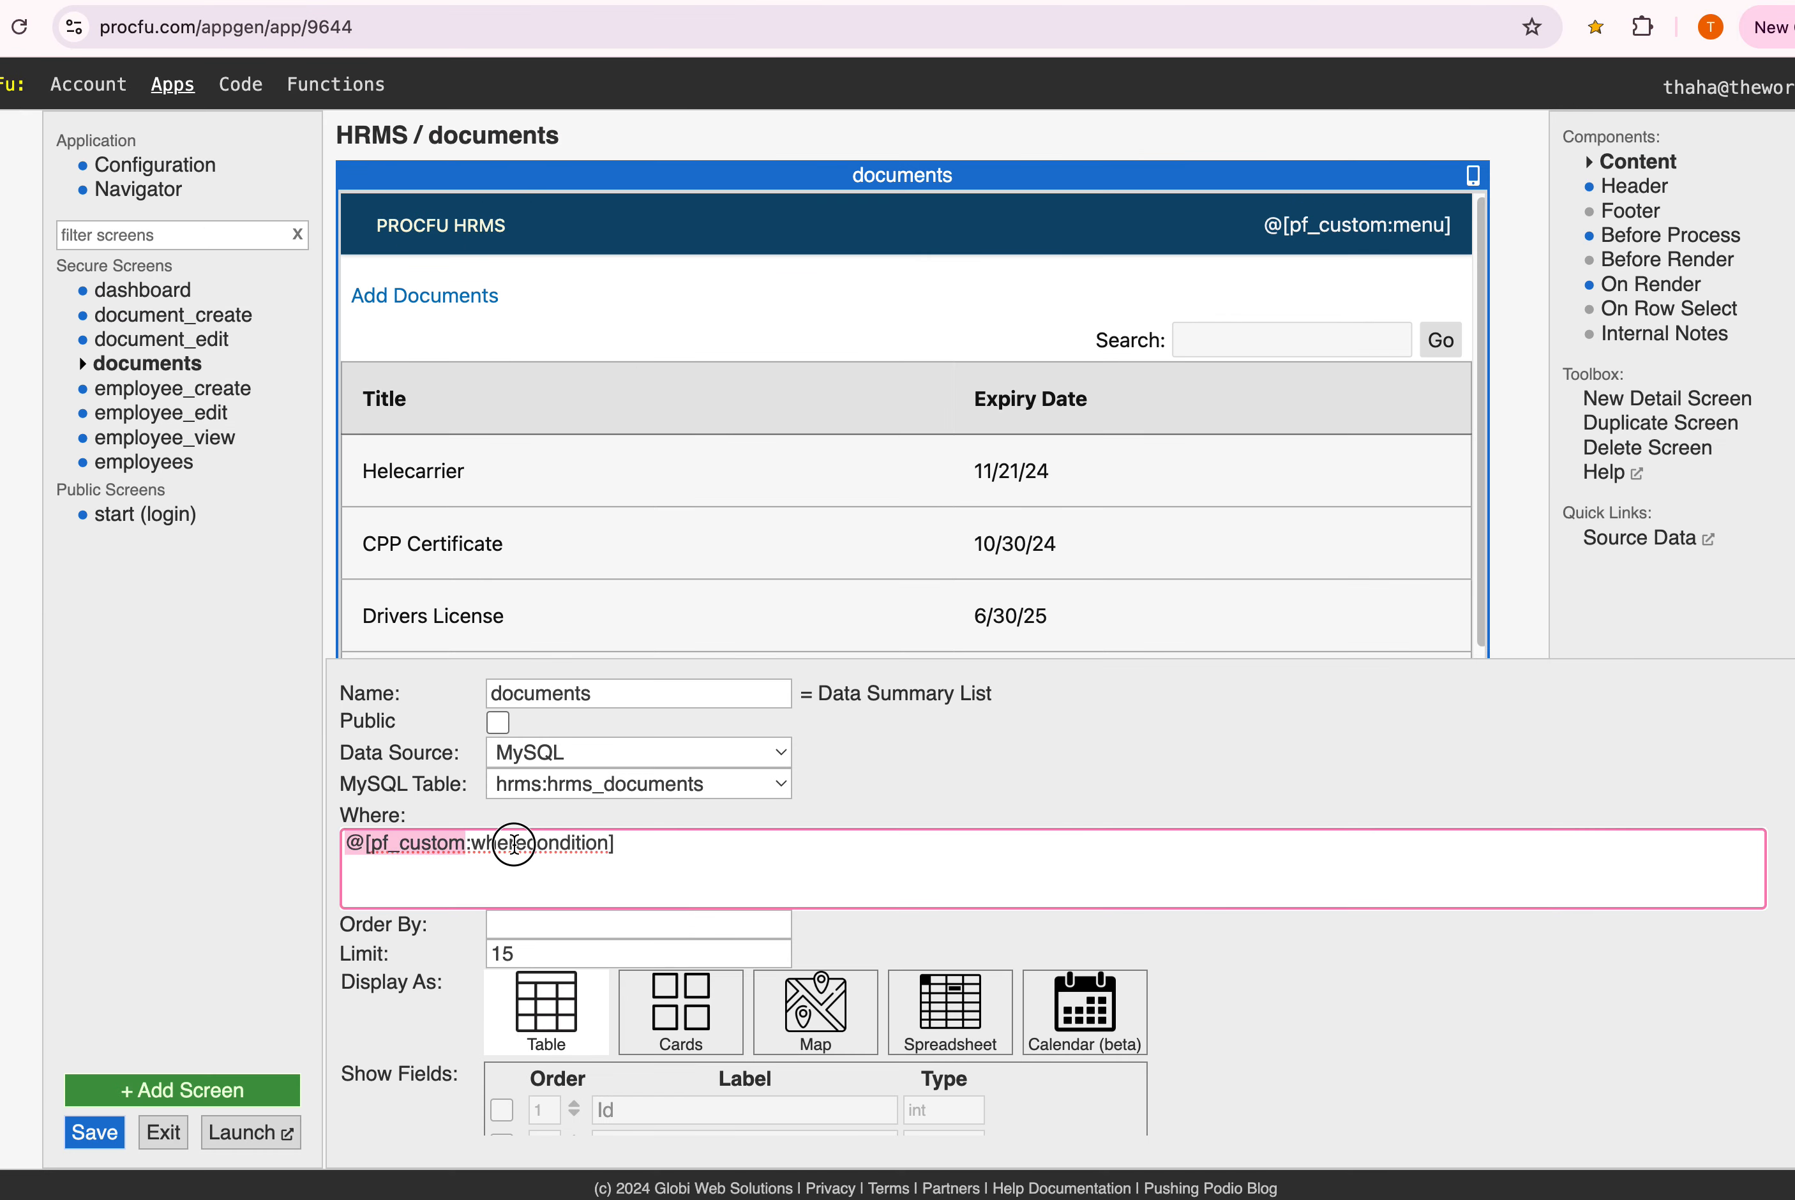
click(1656, 236)
click(654, 706)
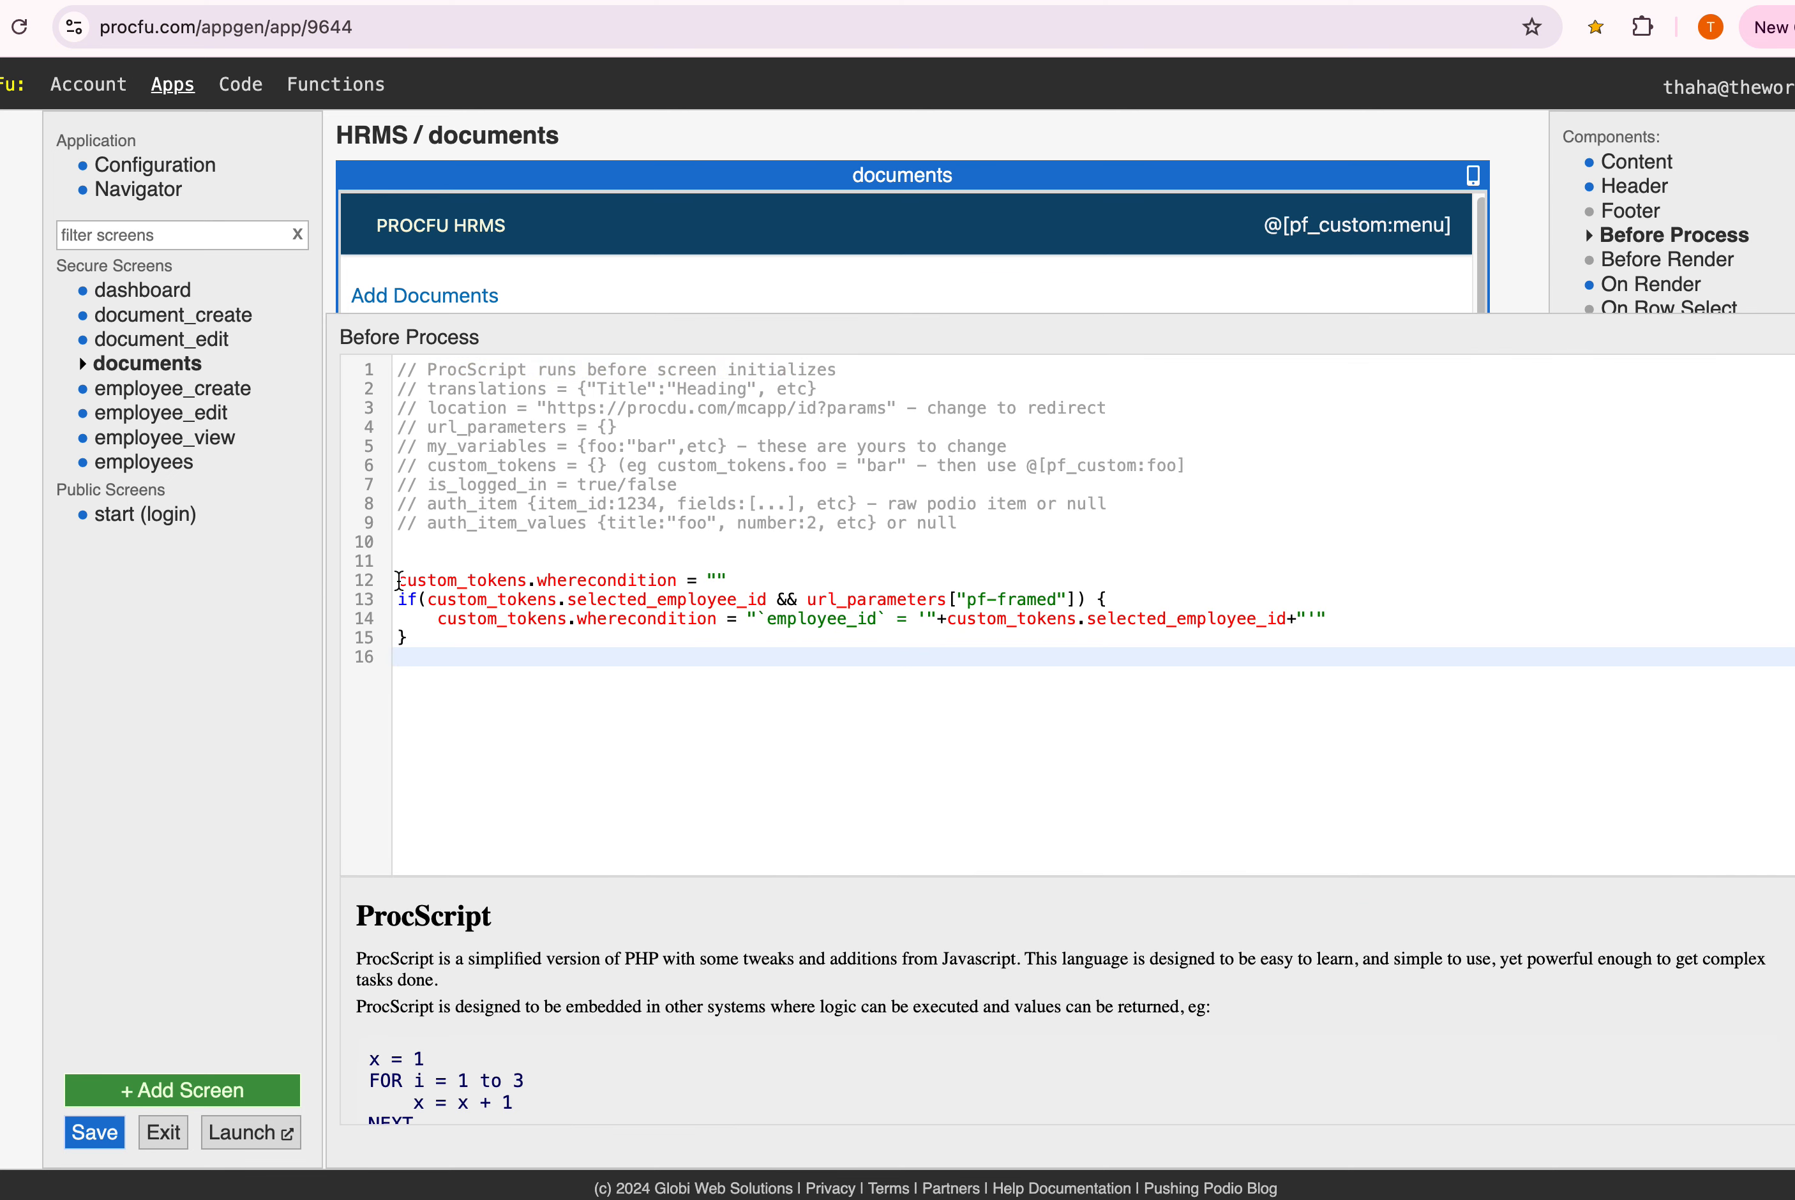
drag(398, 581, 662, 602)
click(631, 657)
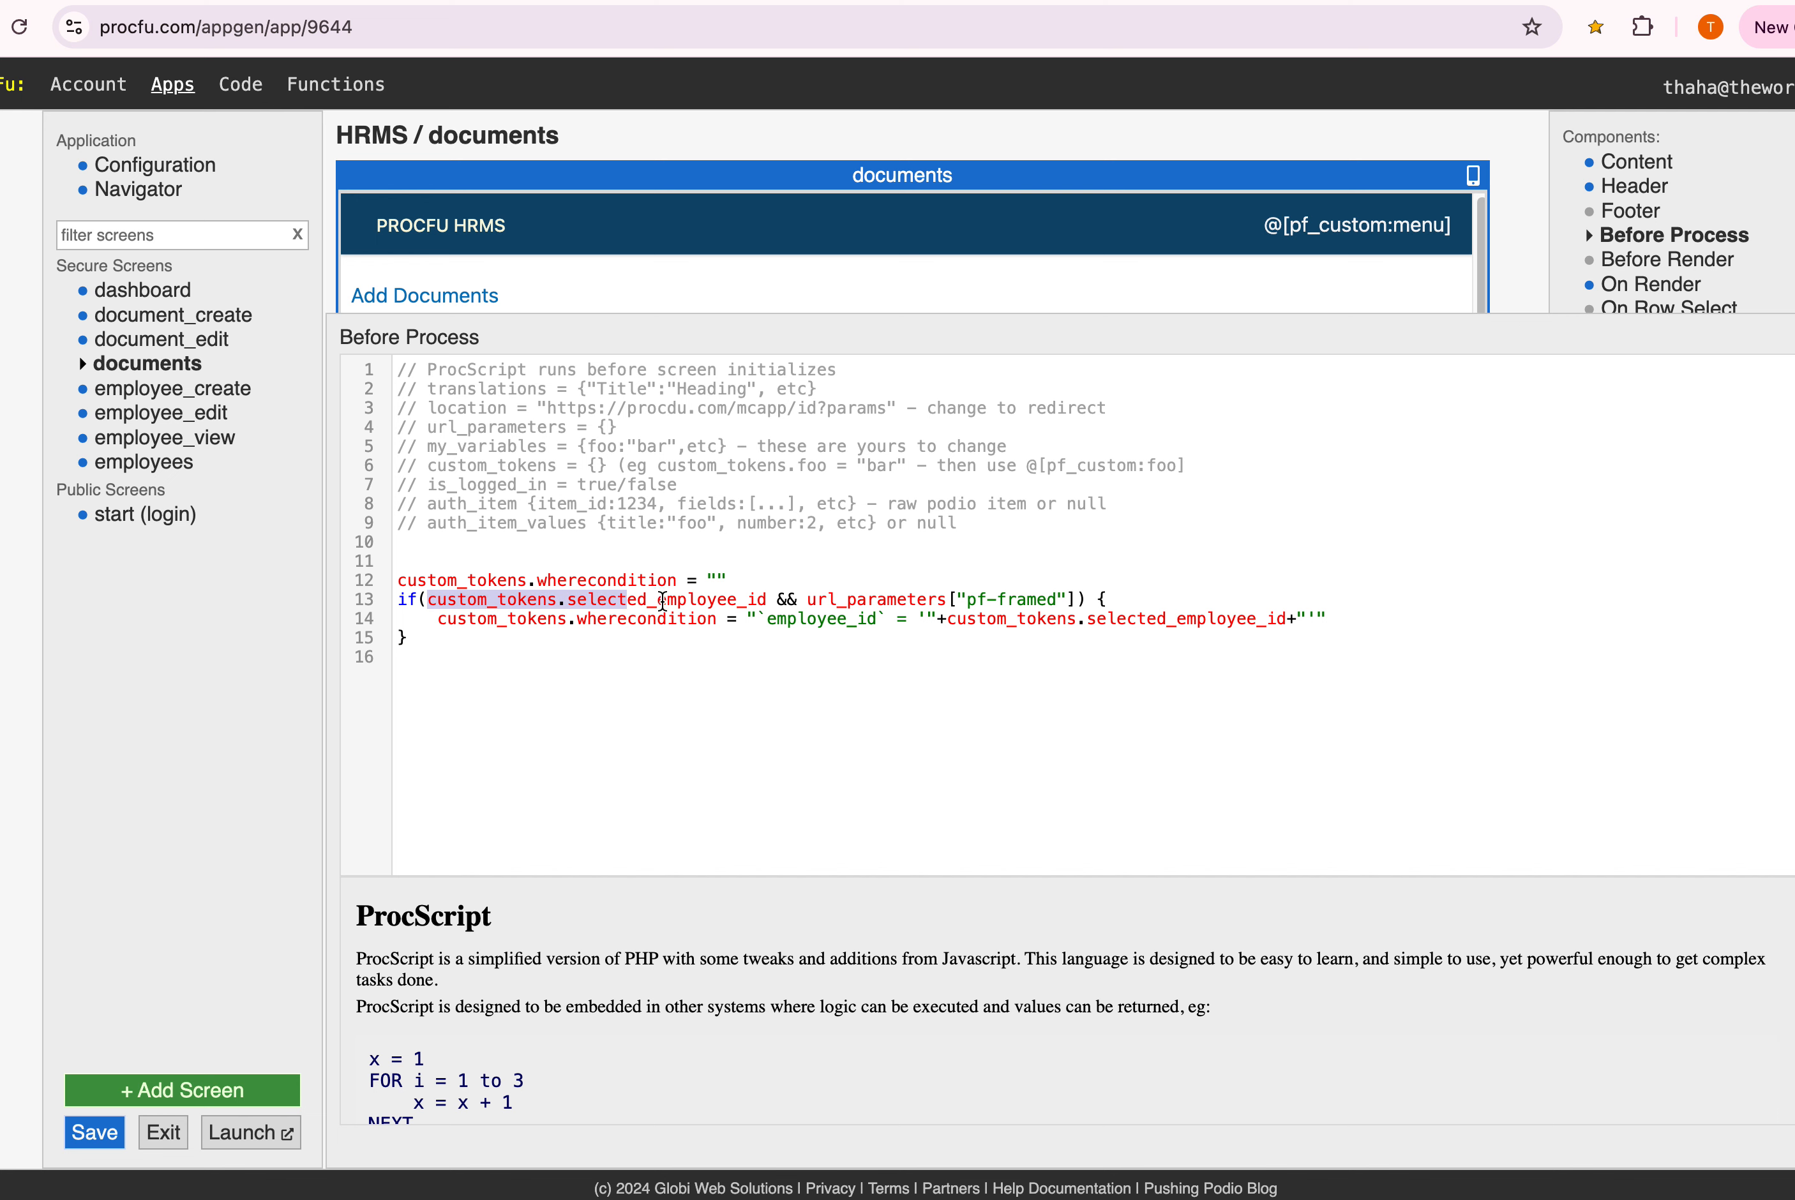
double_click(662, 603)
click(936, 726)
drag(813, 599, 1075, 598)
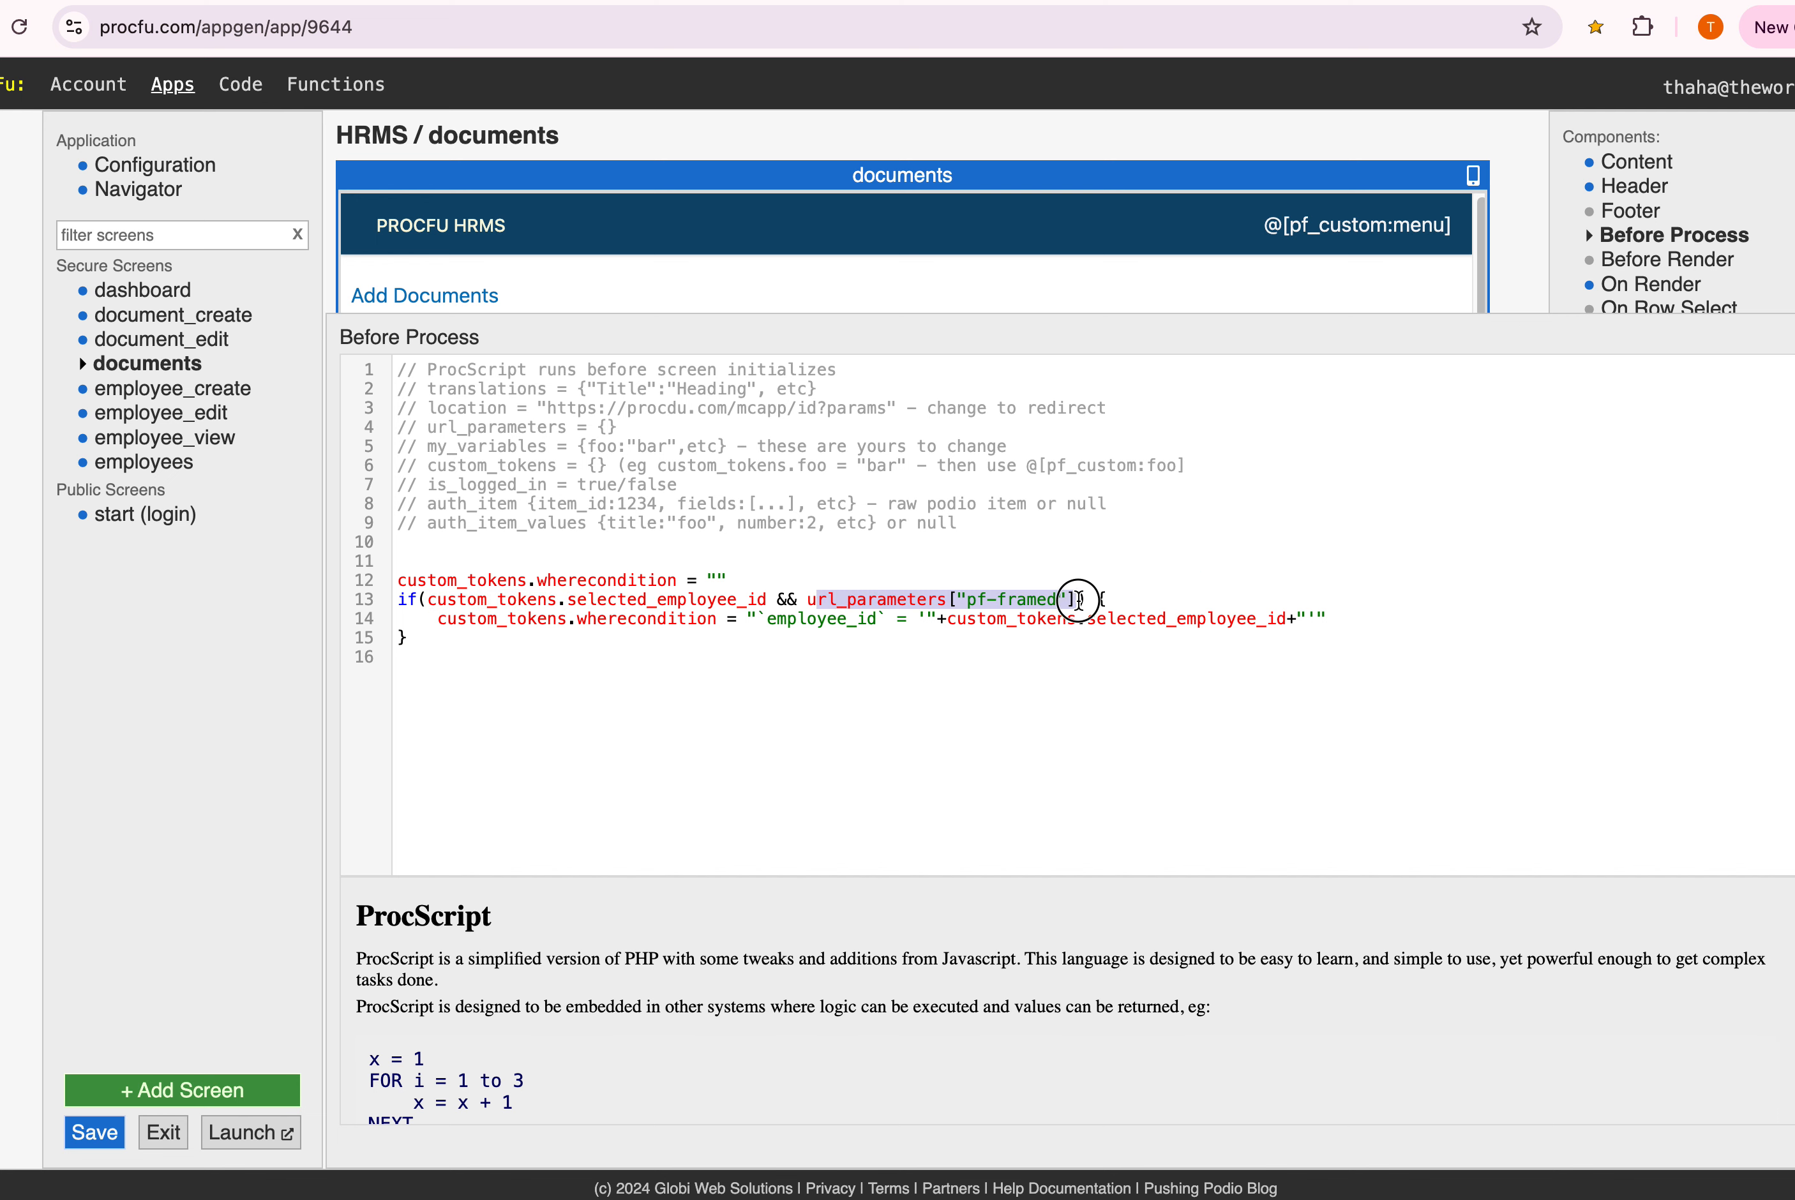
click(890, 659)
drag(739, 620, 1387, 622)
click(1393, 700)
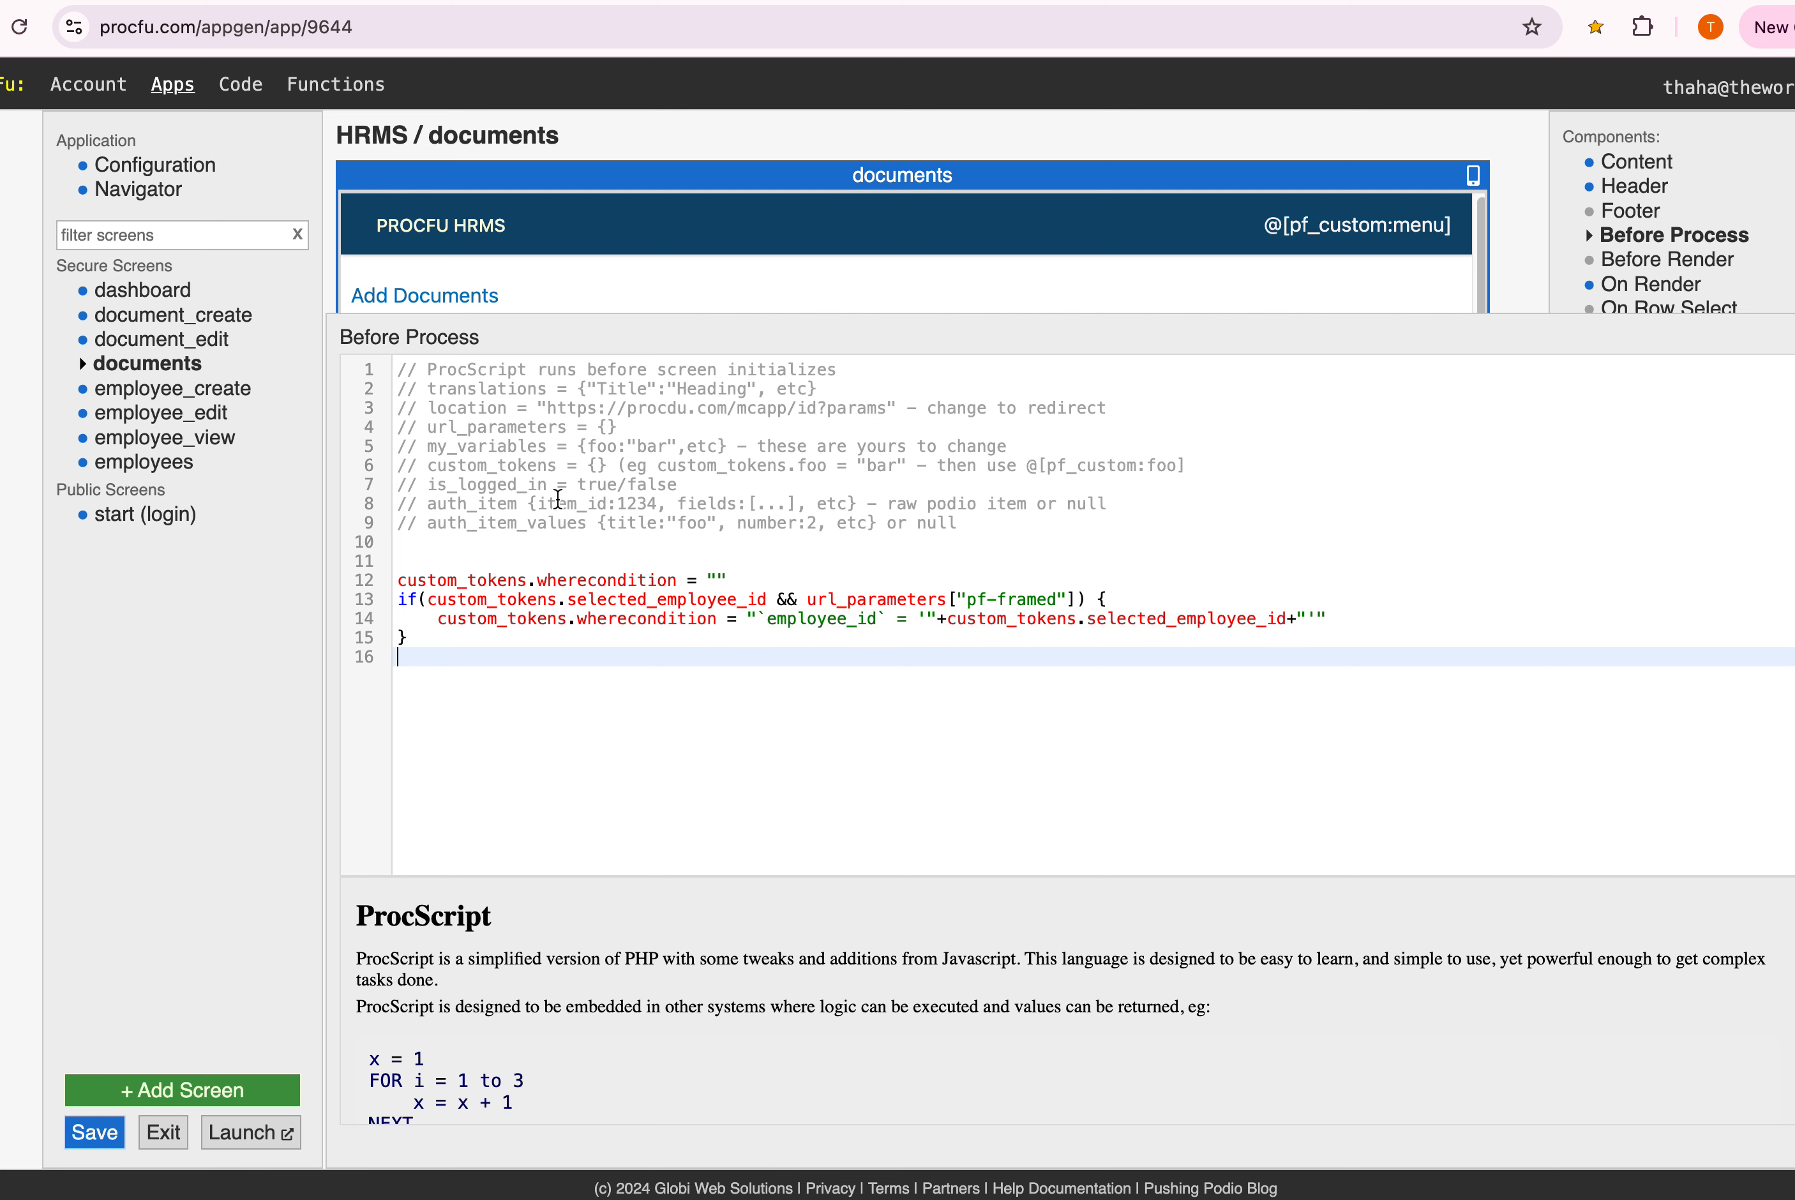
Examine the employee_create screen's On Render tab script and the Media Storage choices in its content settings, keeping aws_s3
click(182, 389)
click(1641, 286)
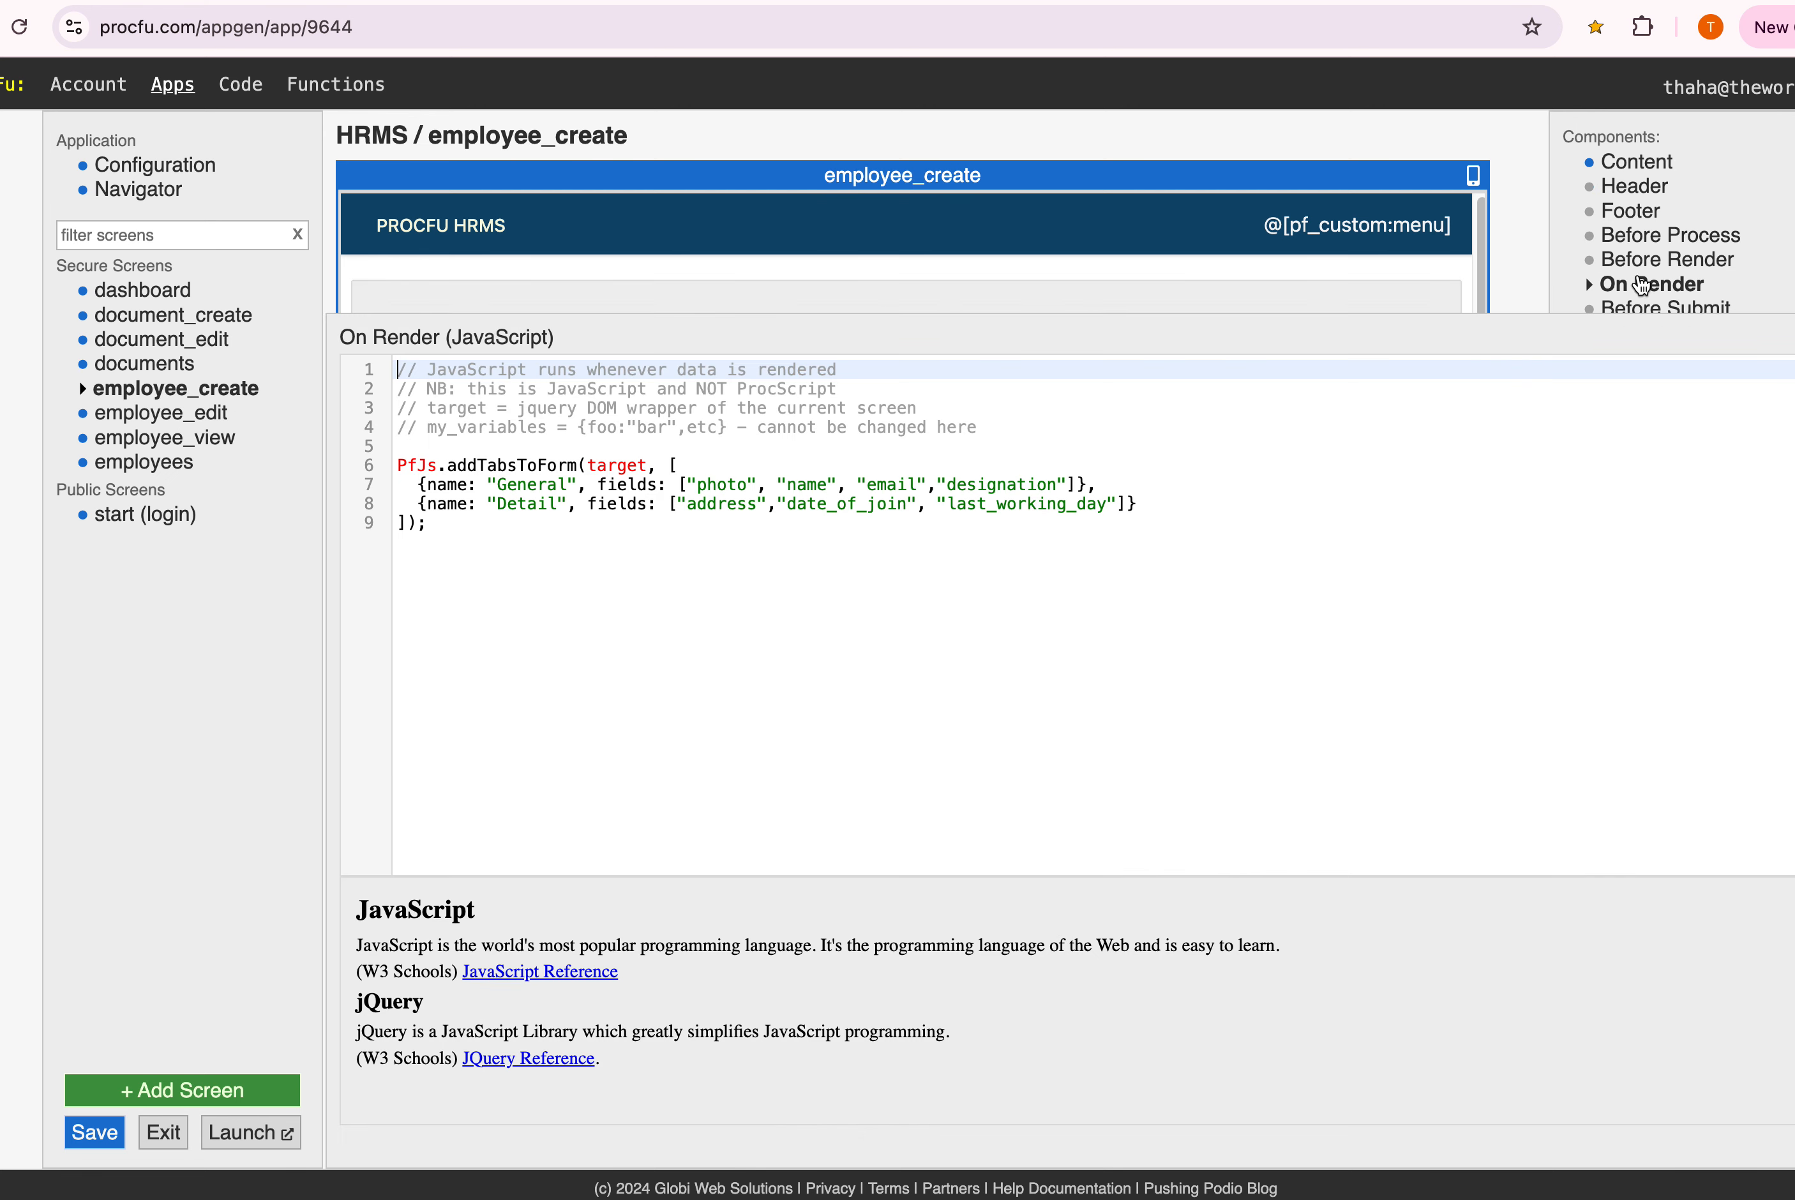
click(1634, 154)
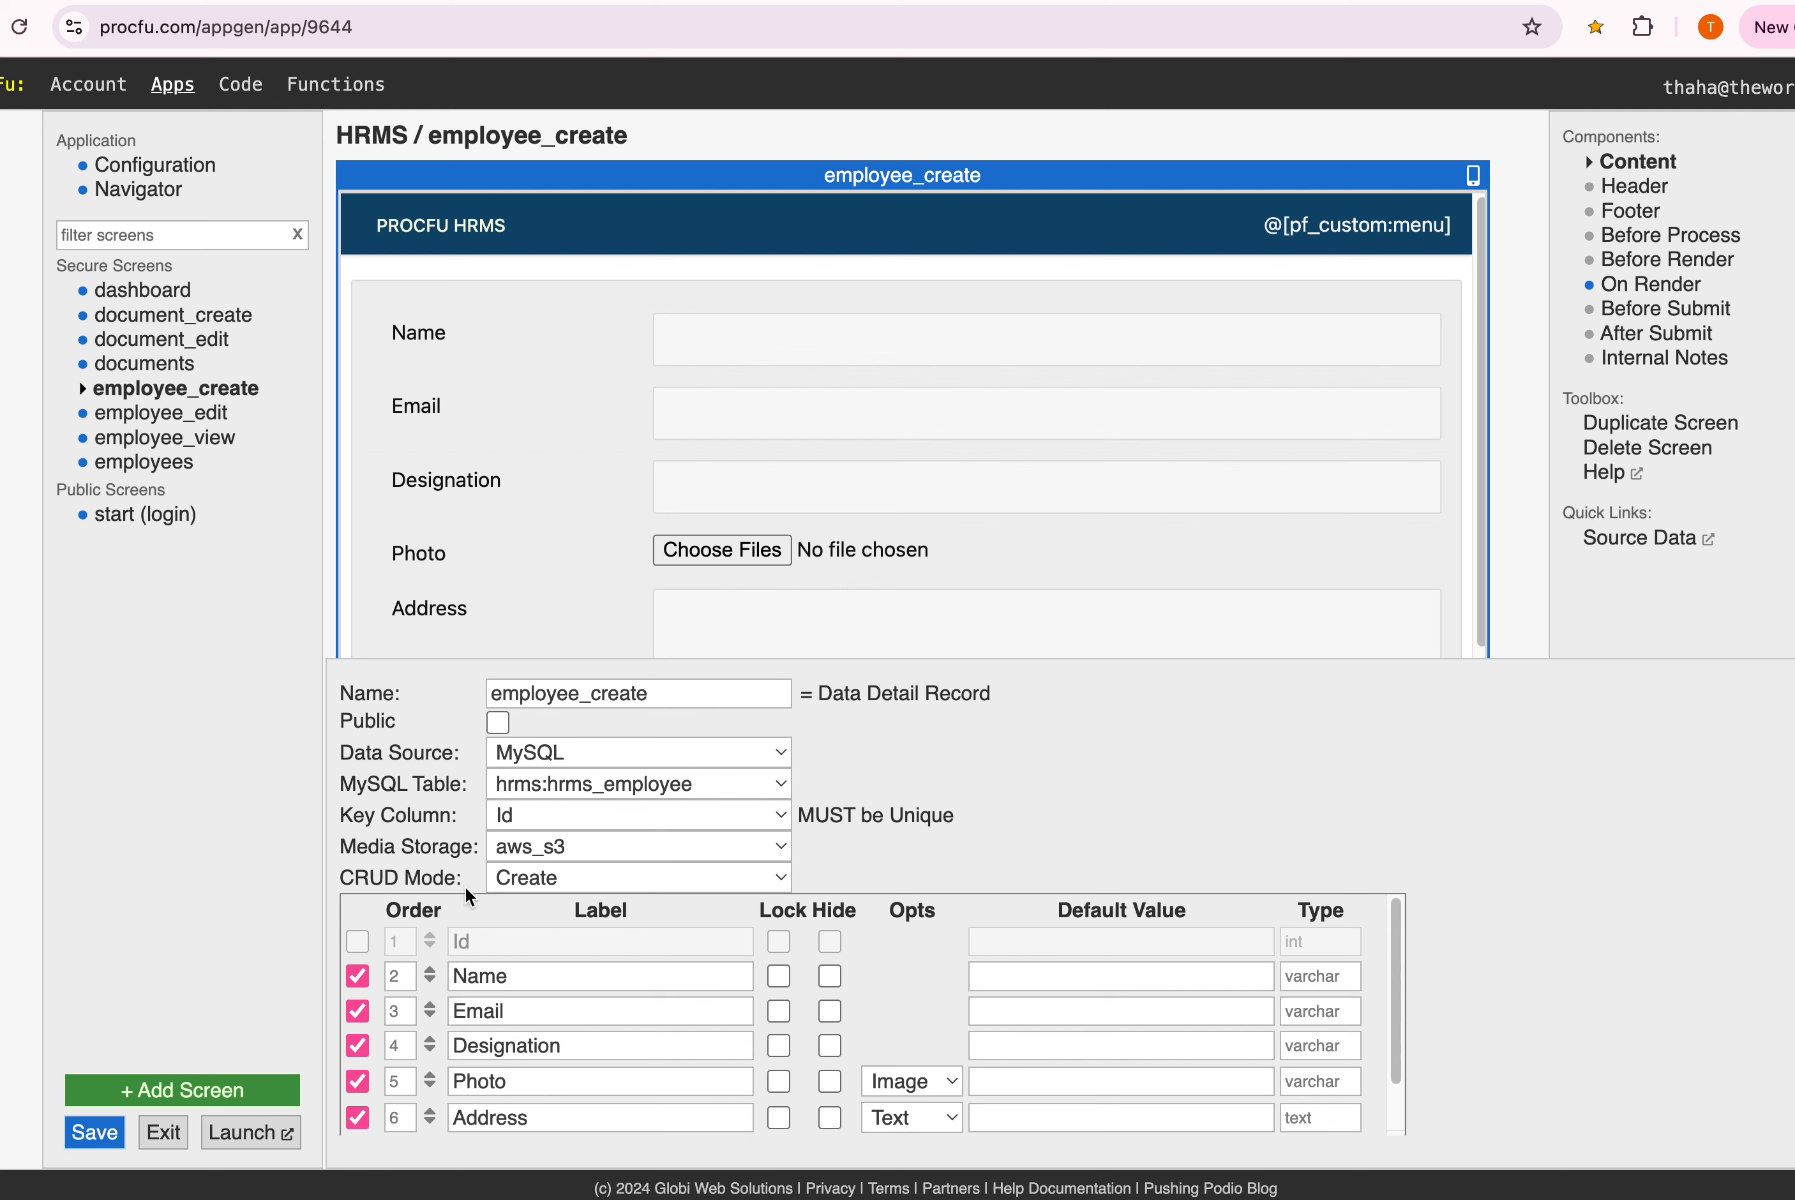
click(564, 846)
click(563, 846)
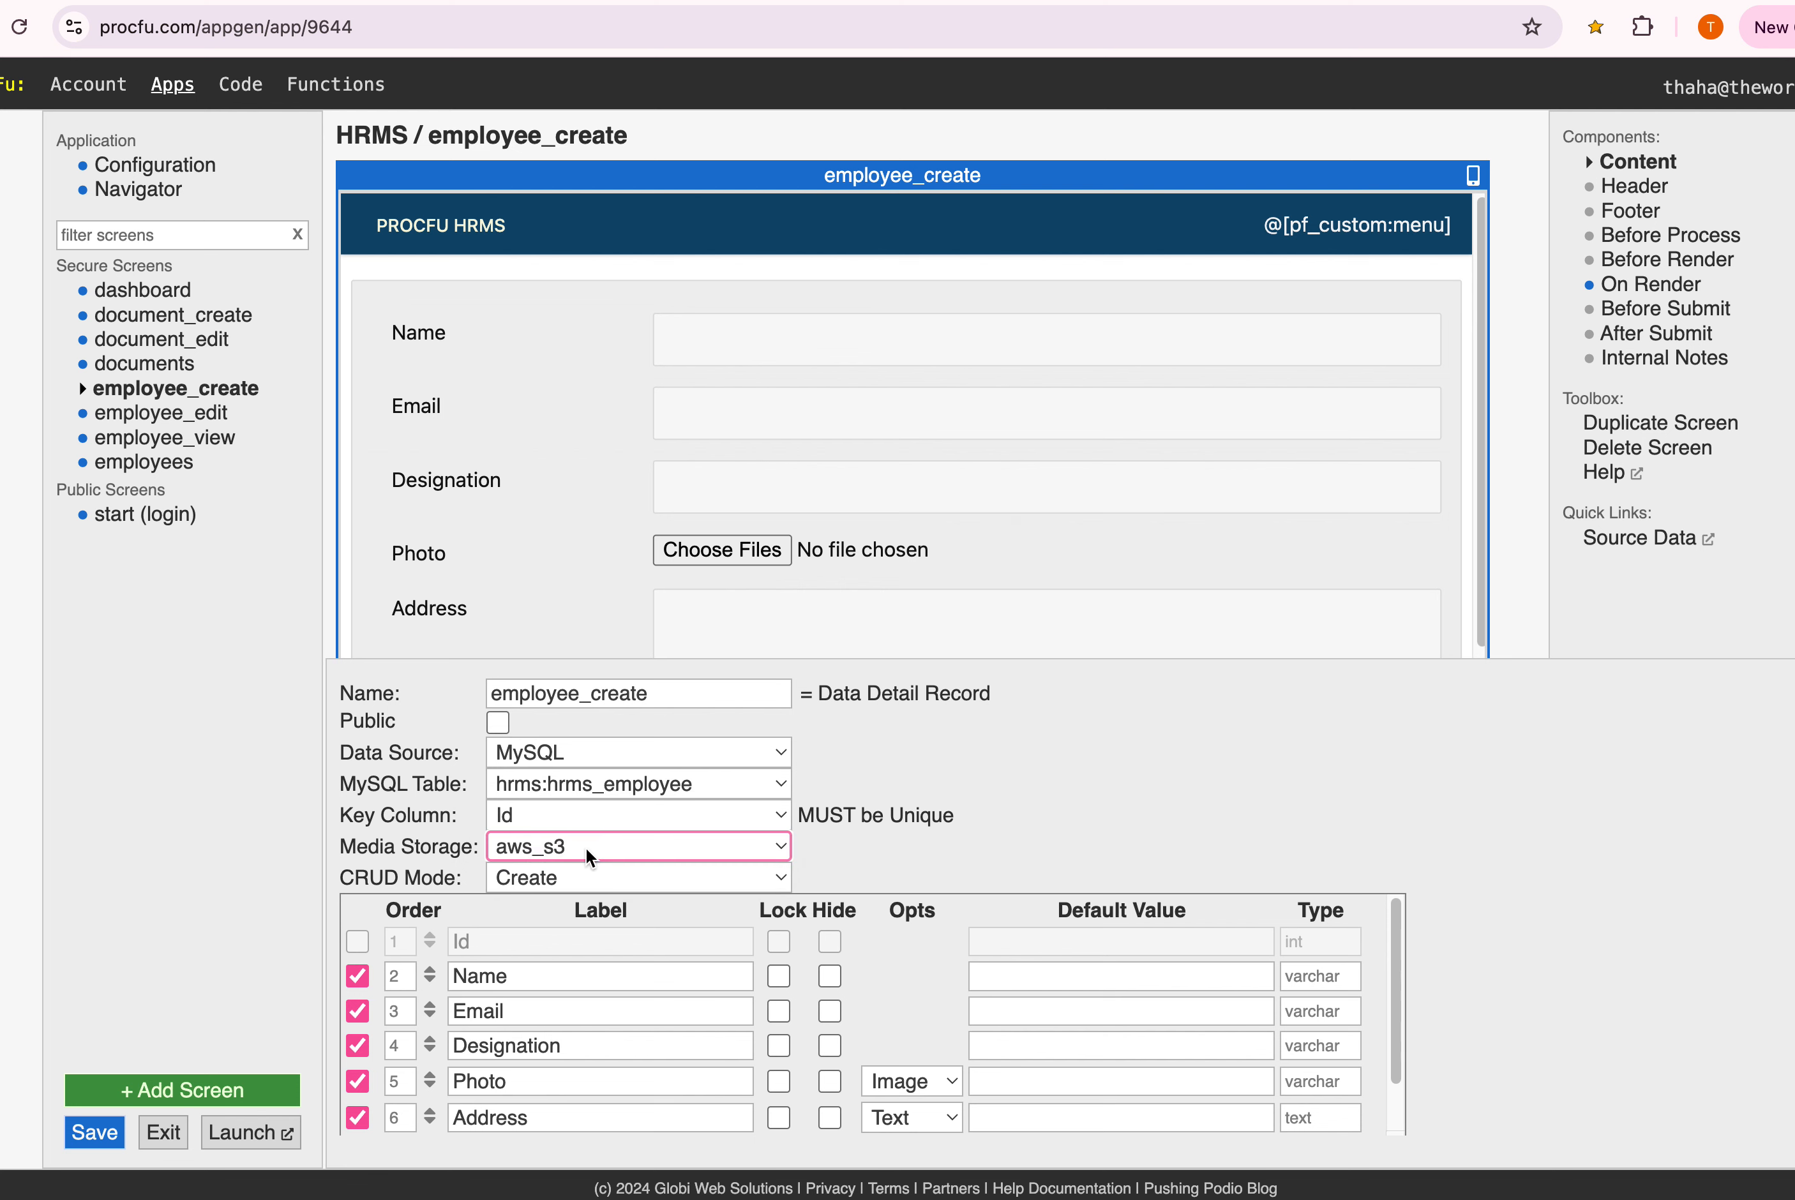
Examine the type choices for the Photo field in the employee_create content settings, keeping Image
scroll(988, 857, down, 2)
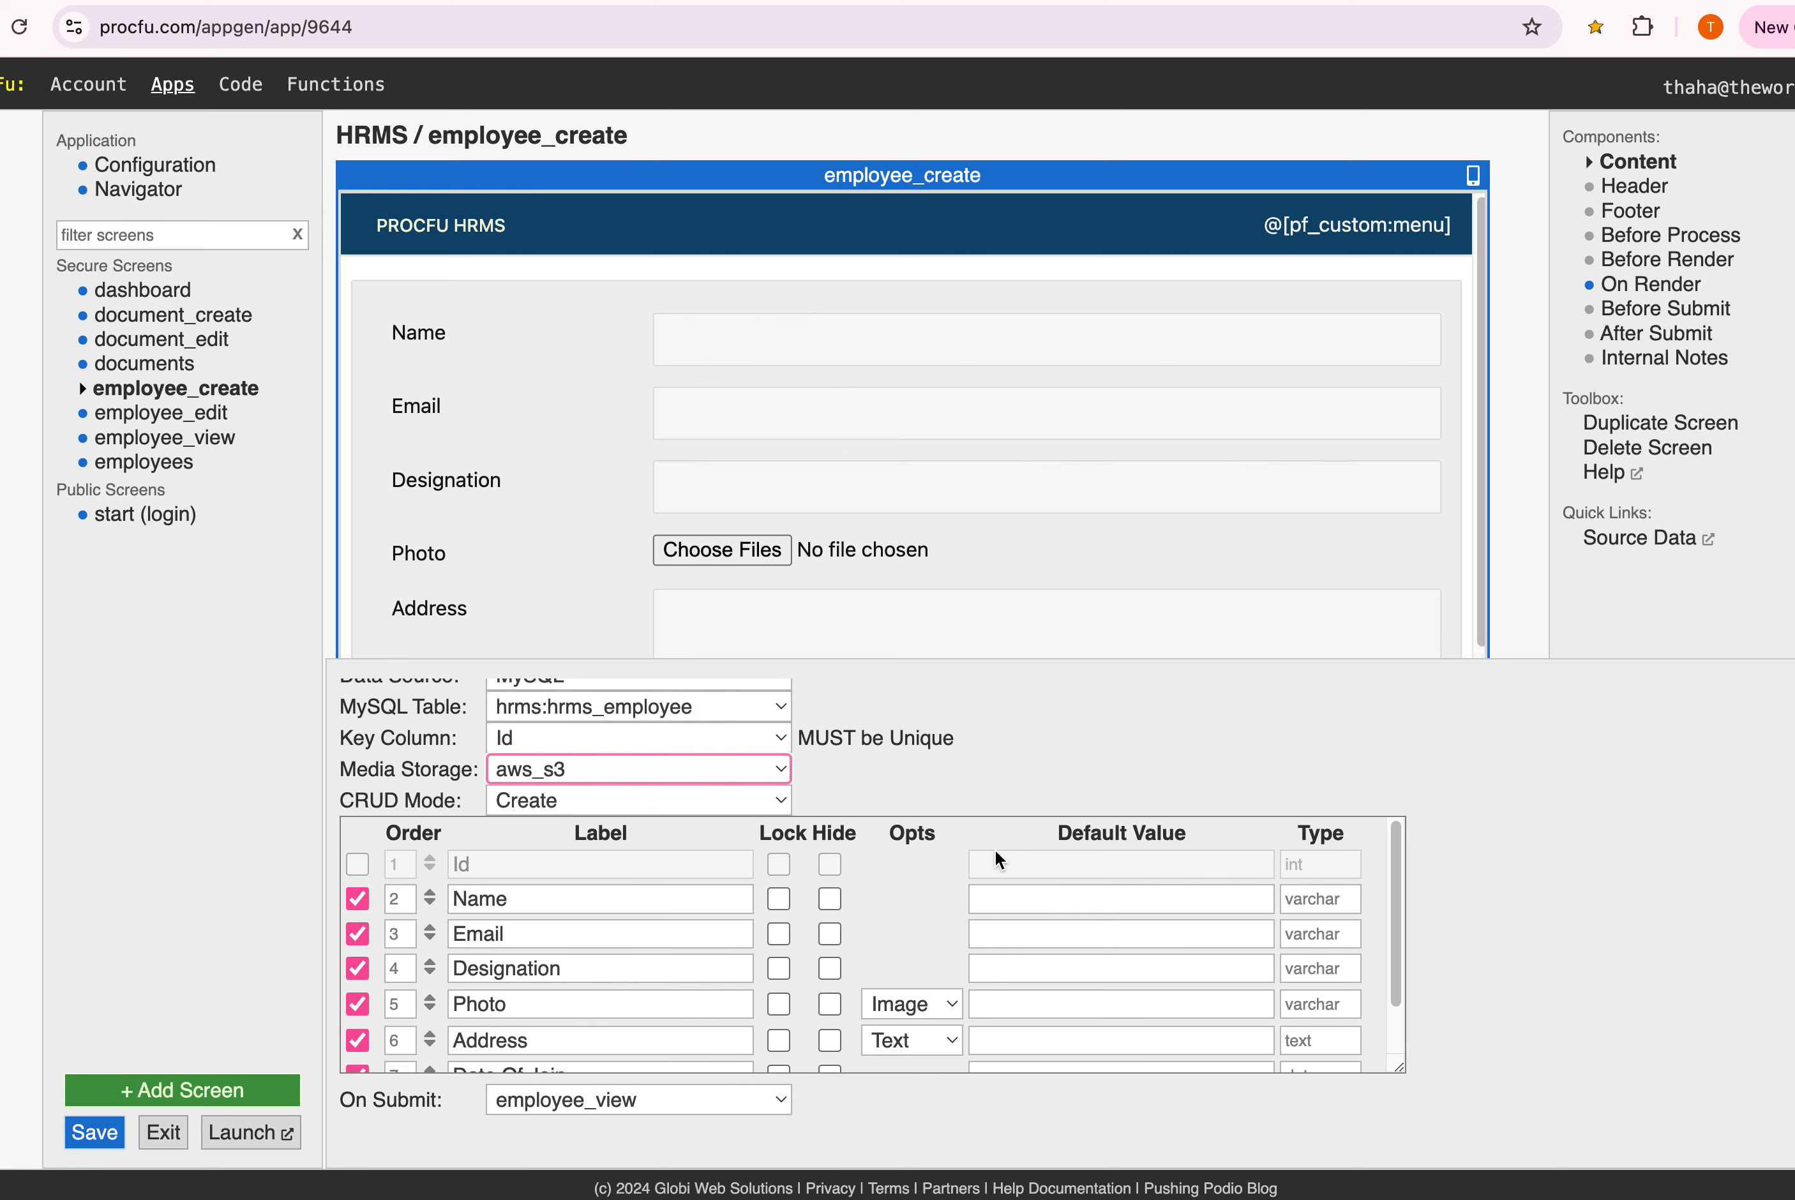
click(941, 1011)
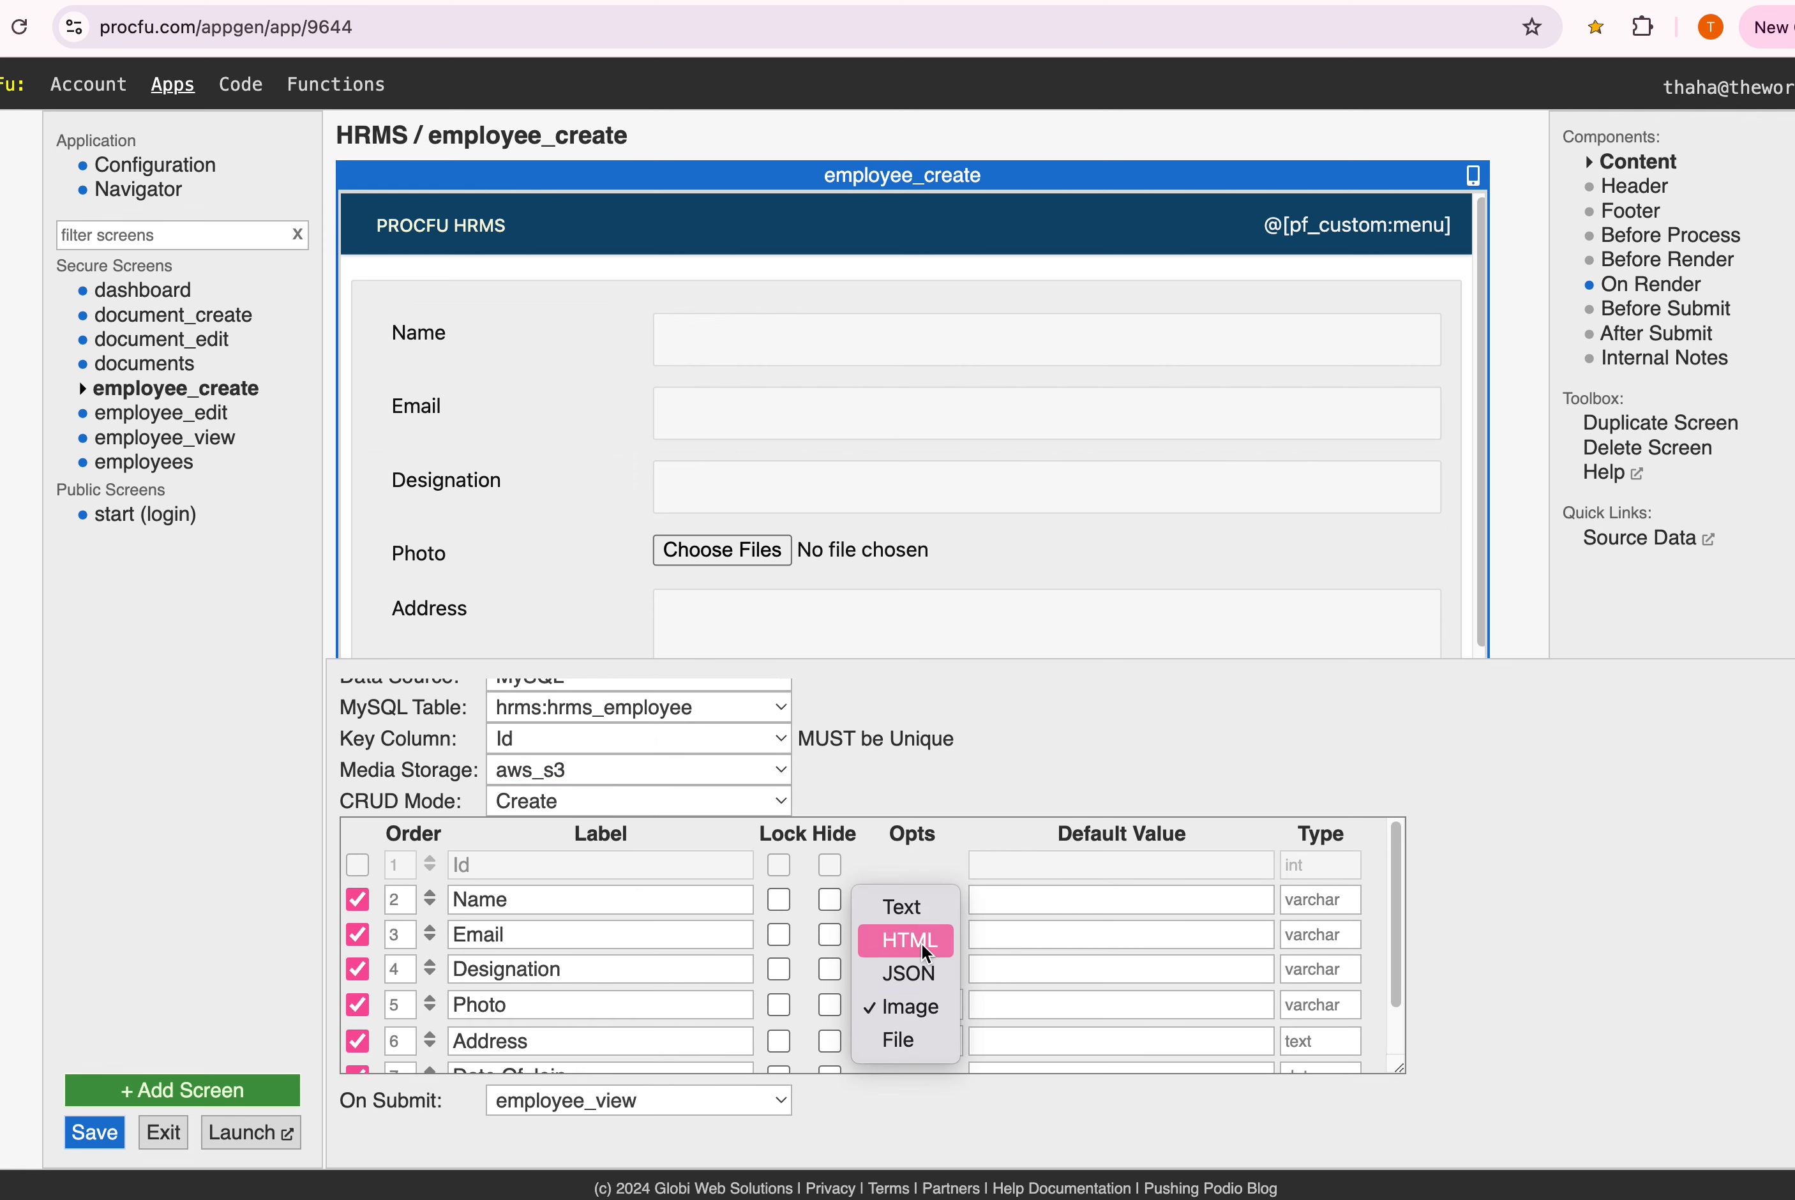
click(922, 1012)
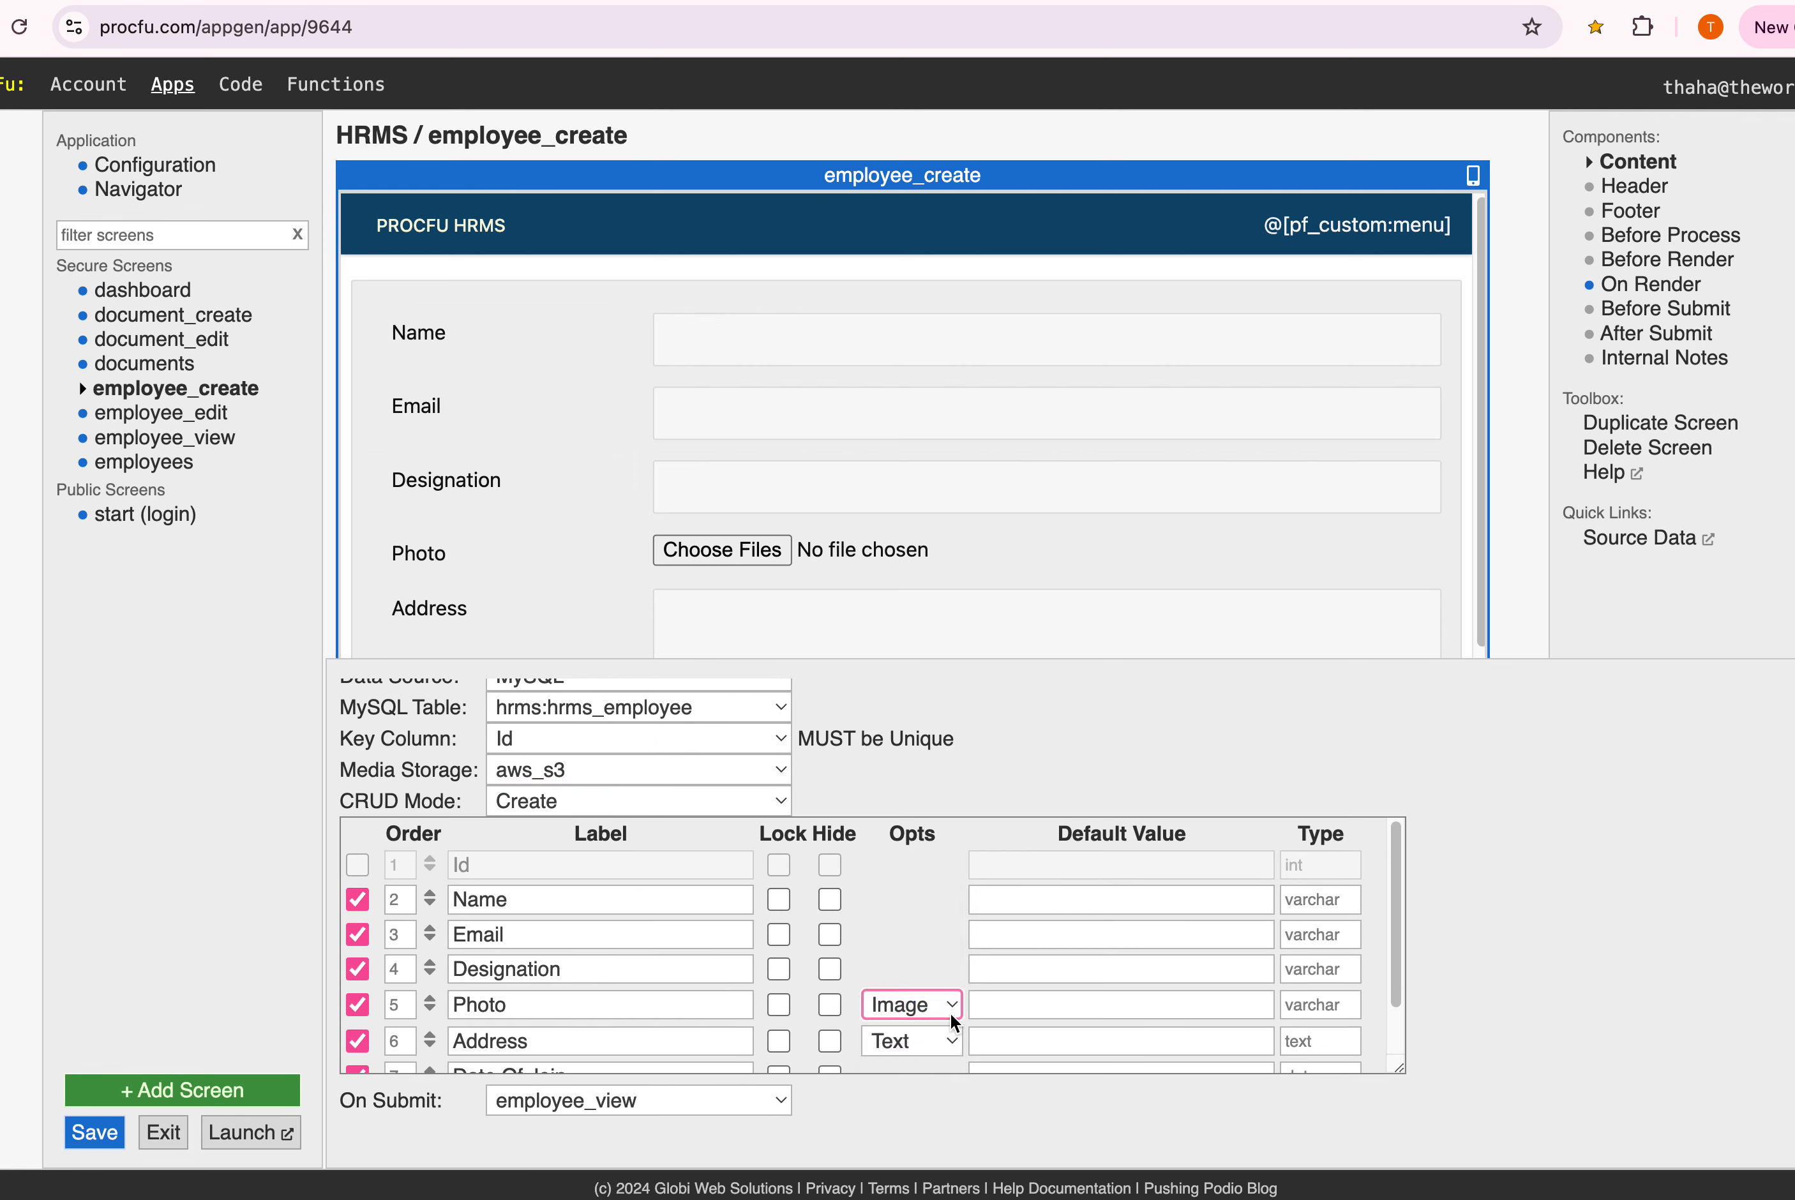
click(947, 1007)
click(905, 1011)
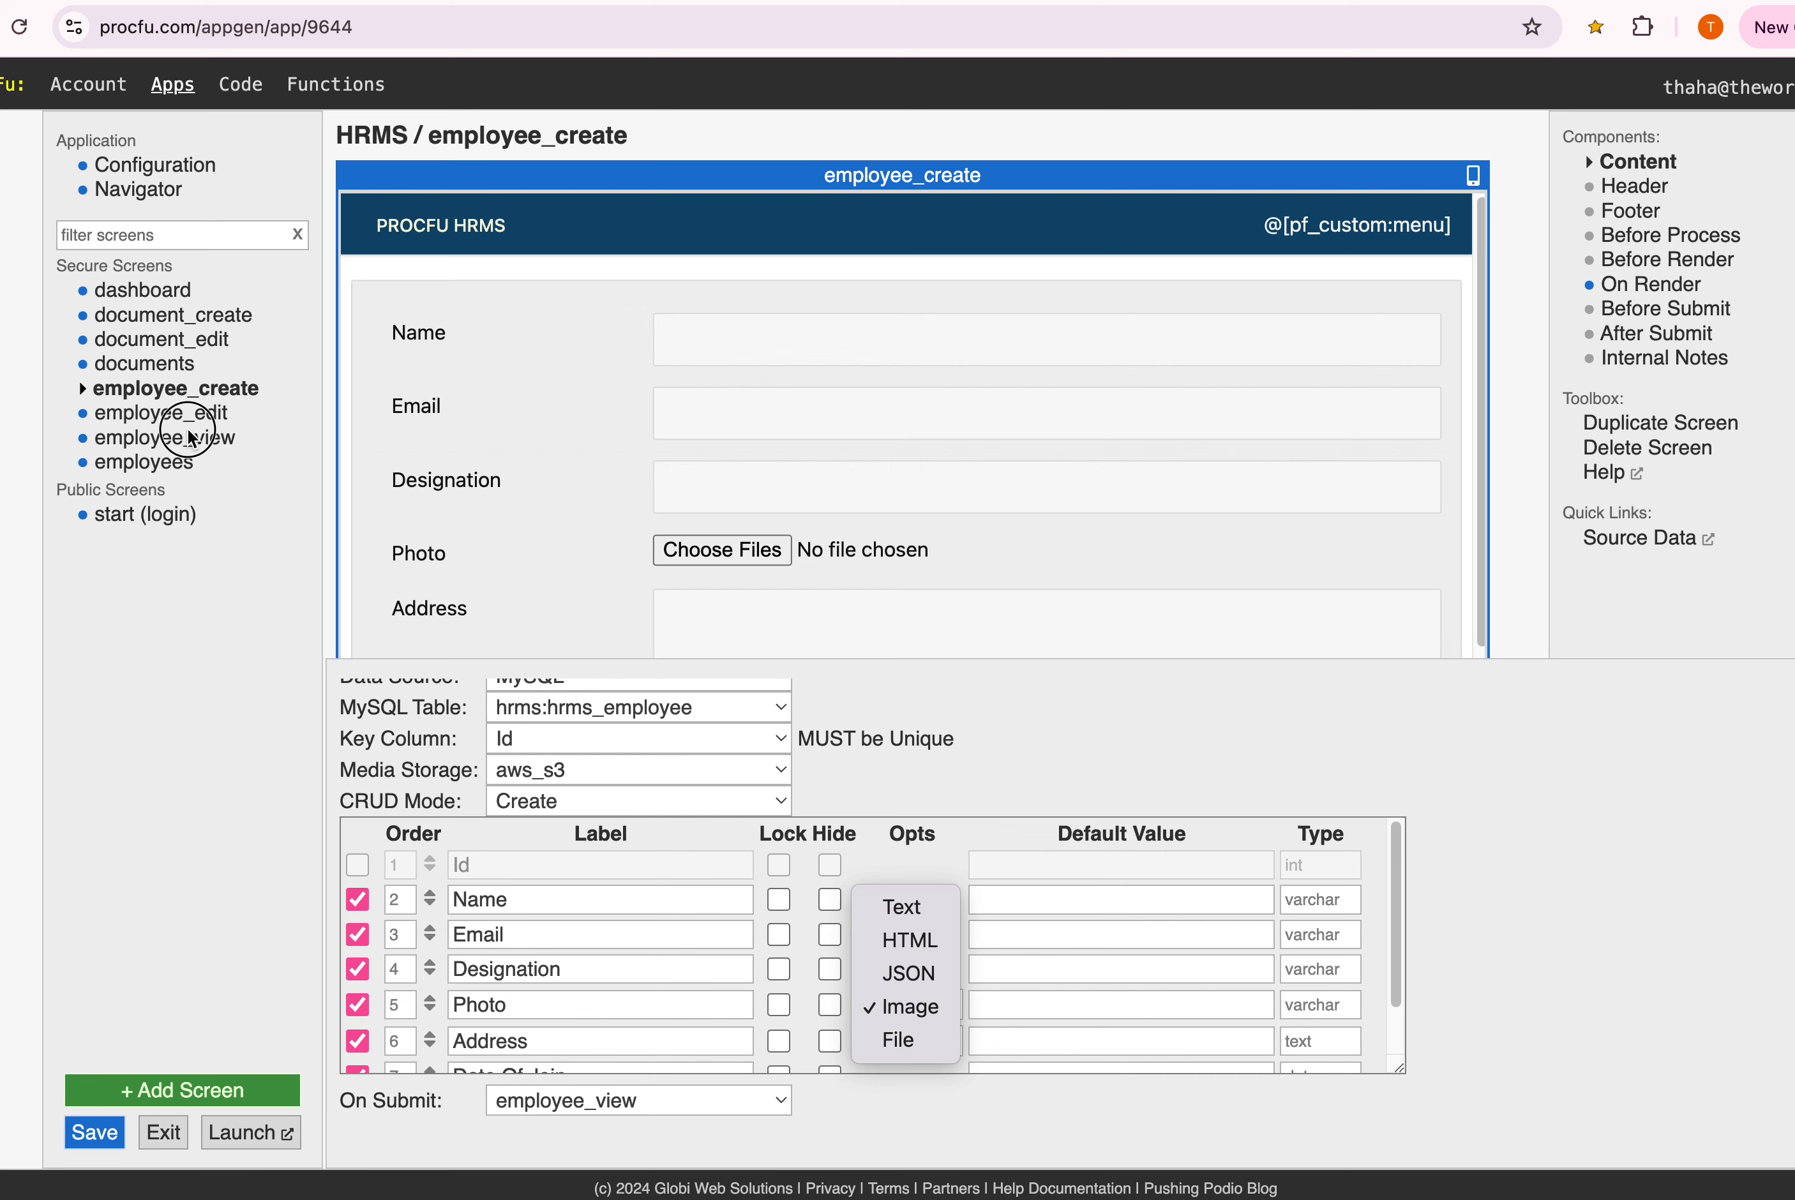
Examine the content settings of the documents screen and of the document_create screen, including their field options
click(165, 371)
click(1631, 162)
scroll(807, 1012, down, 4)
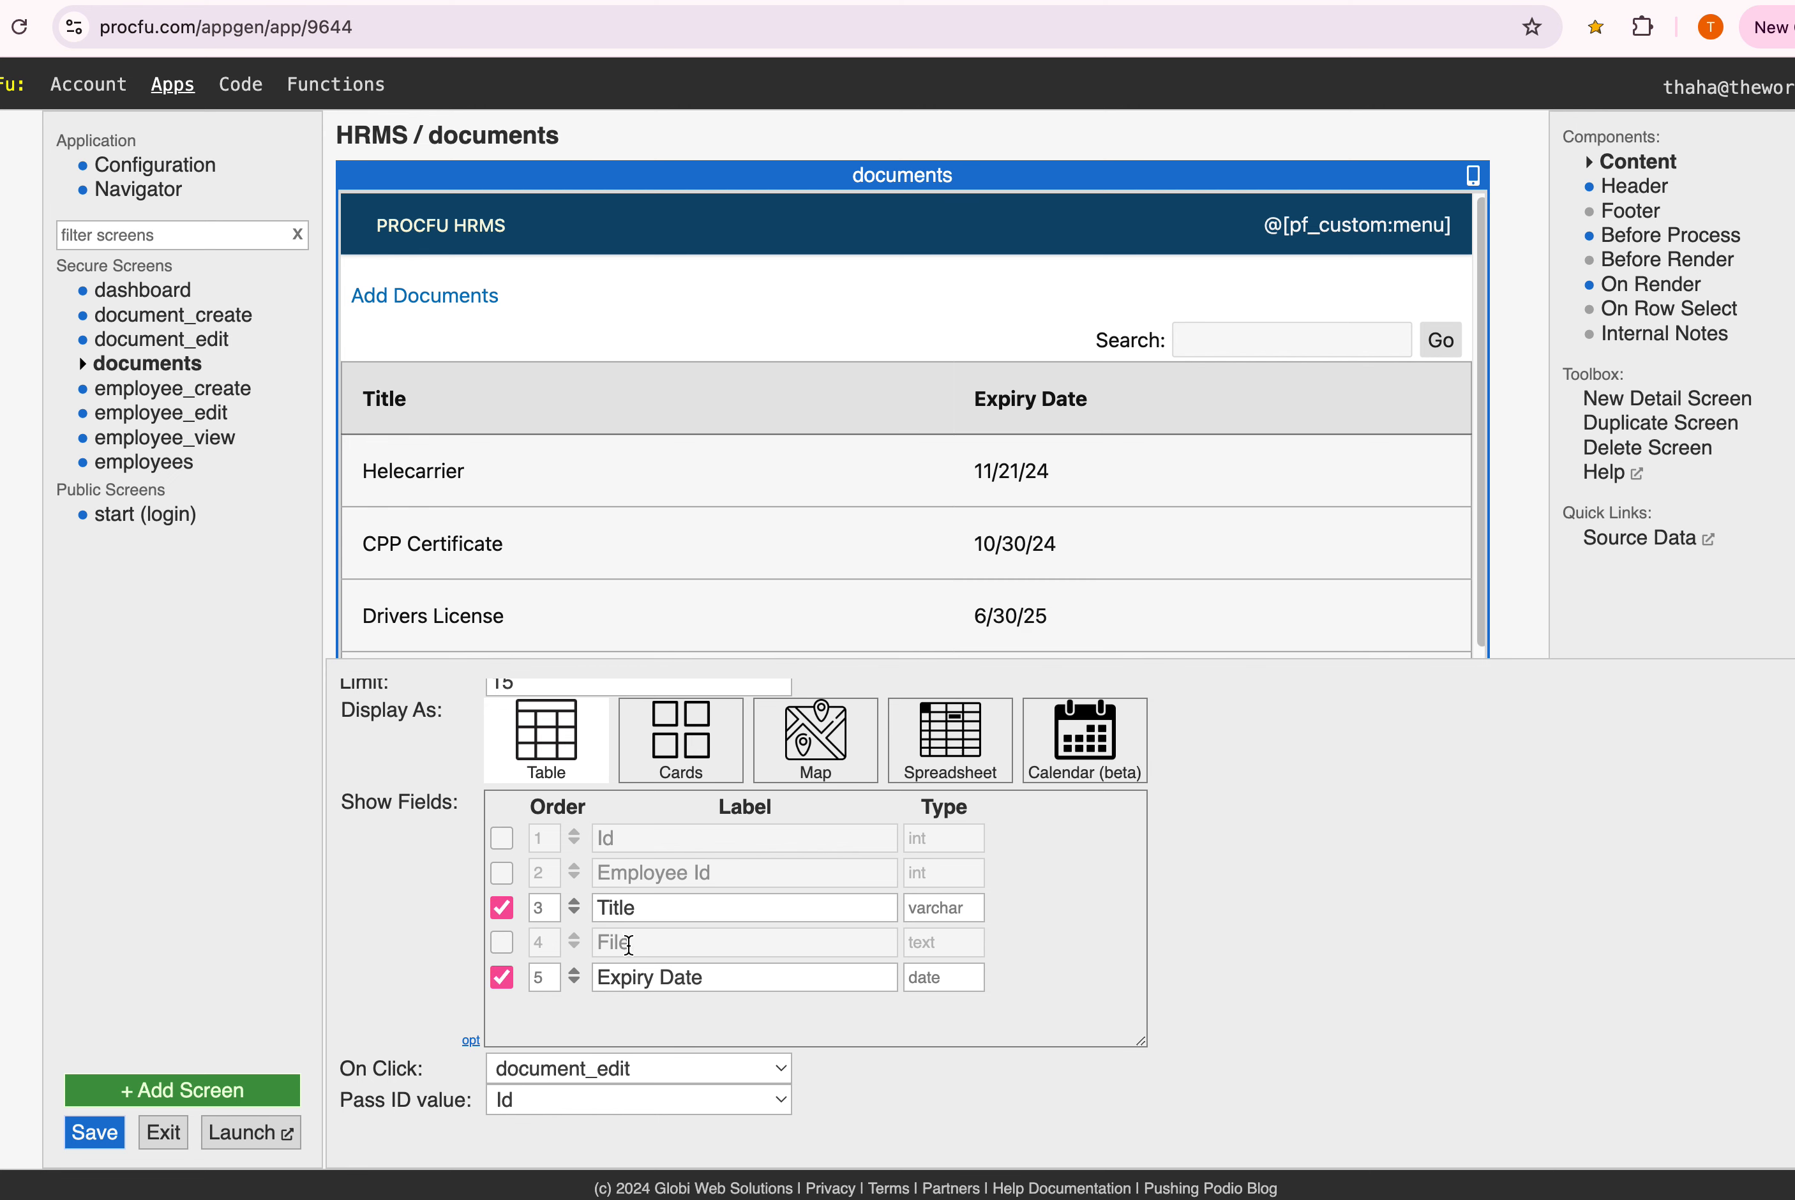
scroll(628, 946, up, 1)
click(176, 315)
click(1622, 161)
click(926, 1047)
click(926, 1047)
Switch to the live HRMS app and open the record of the employee with Id 18 to view the photo
click(834, 1197)
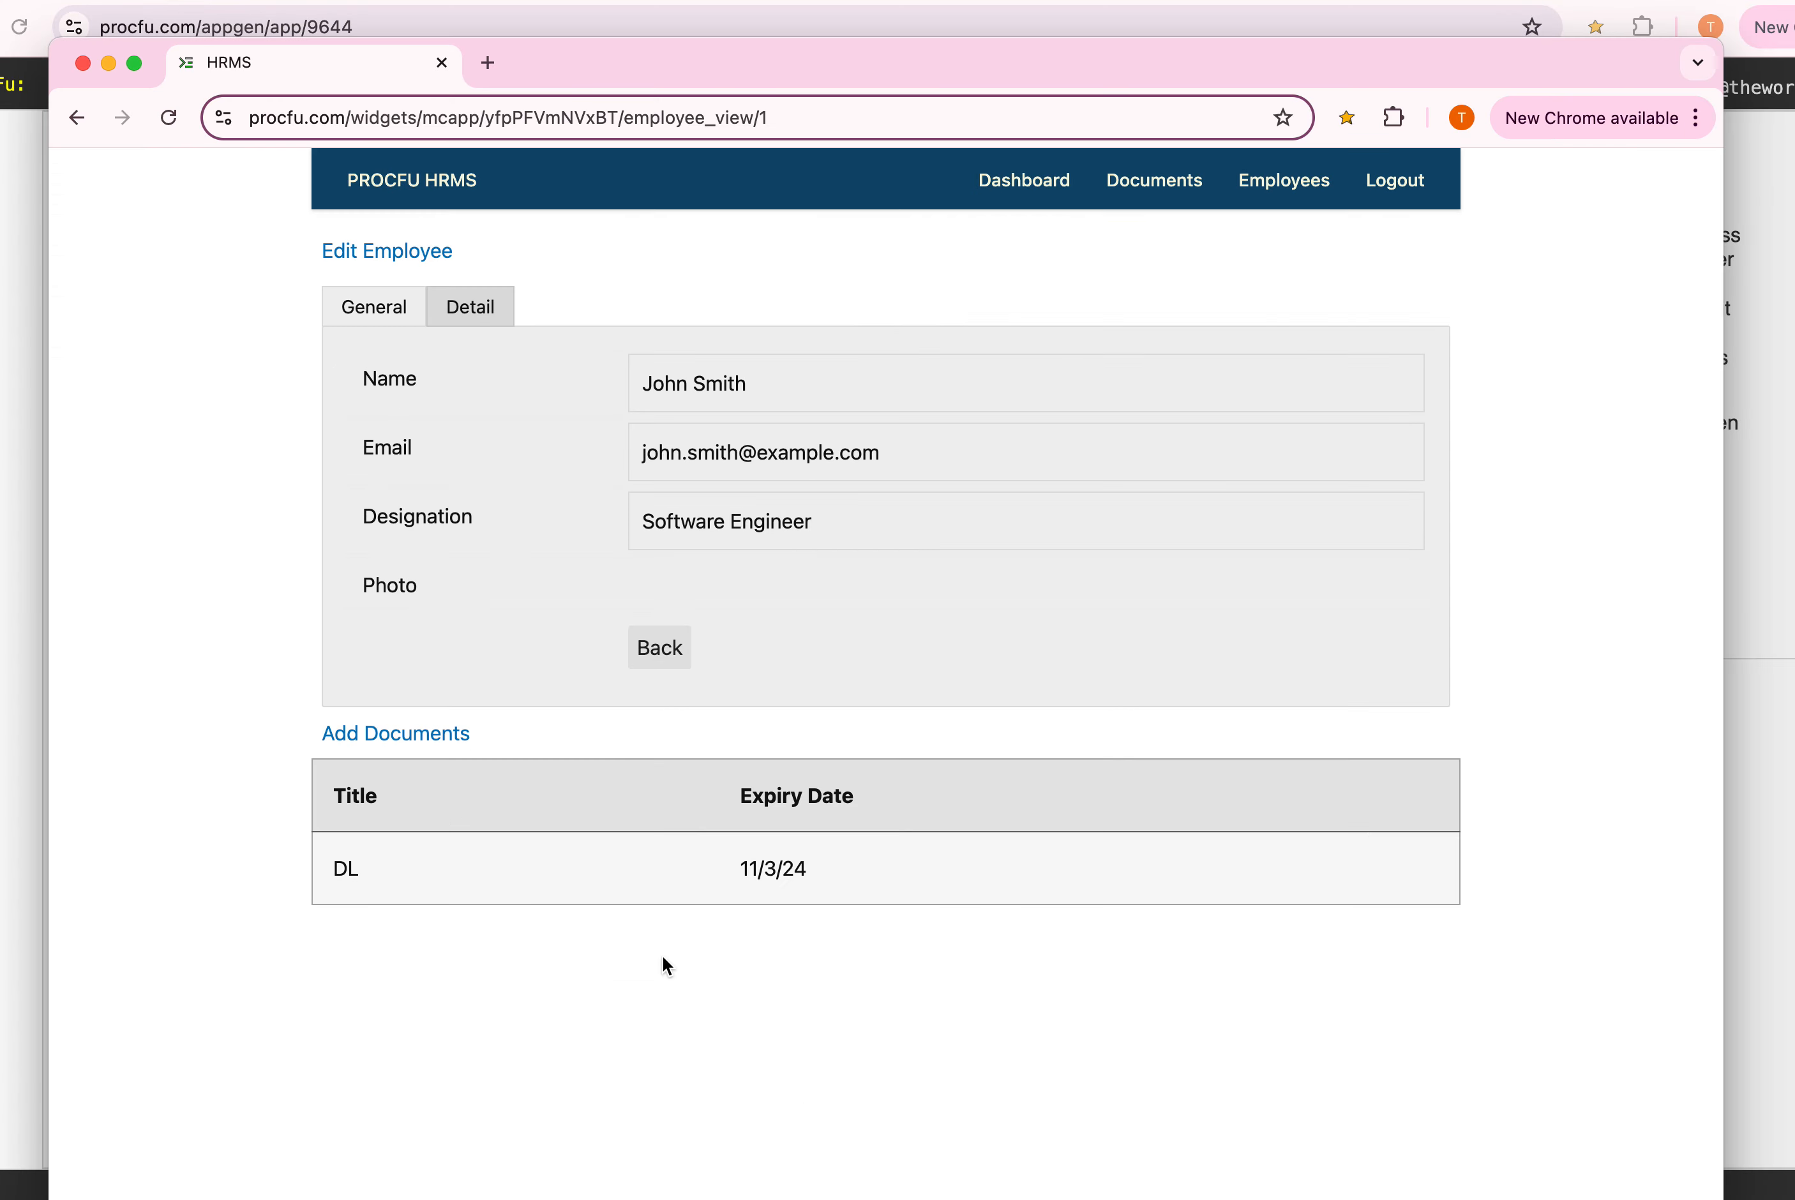
click(1267, 183)
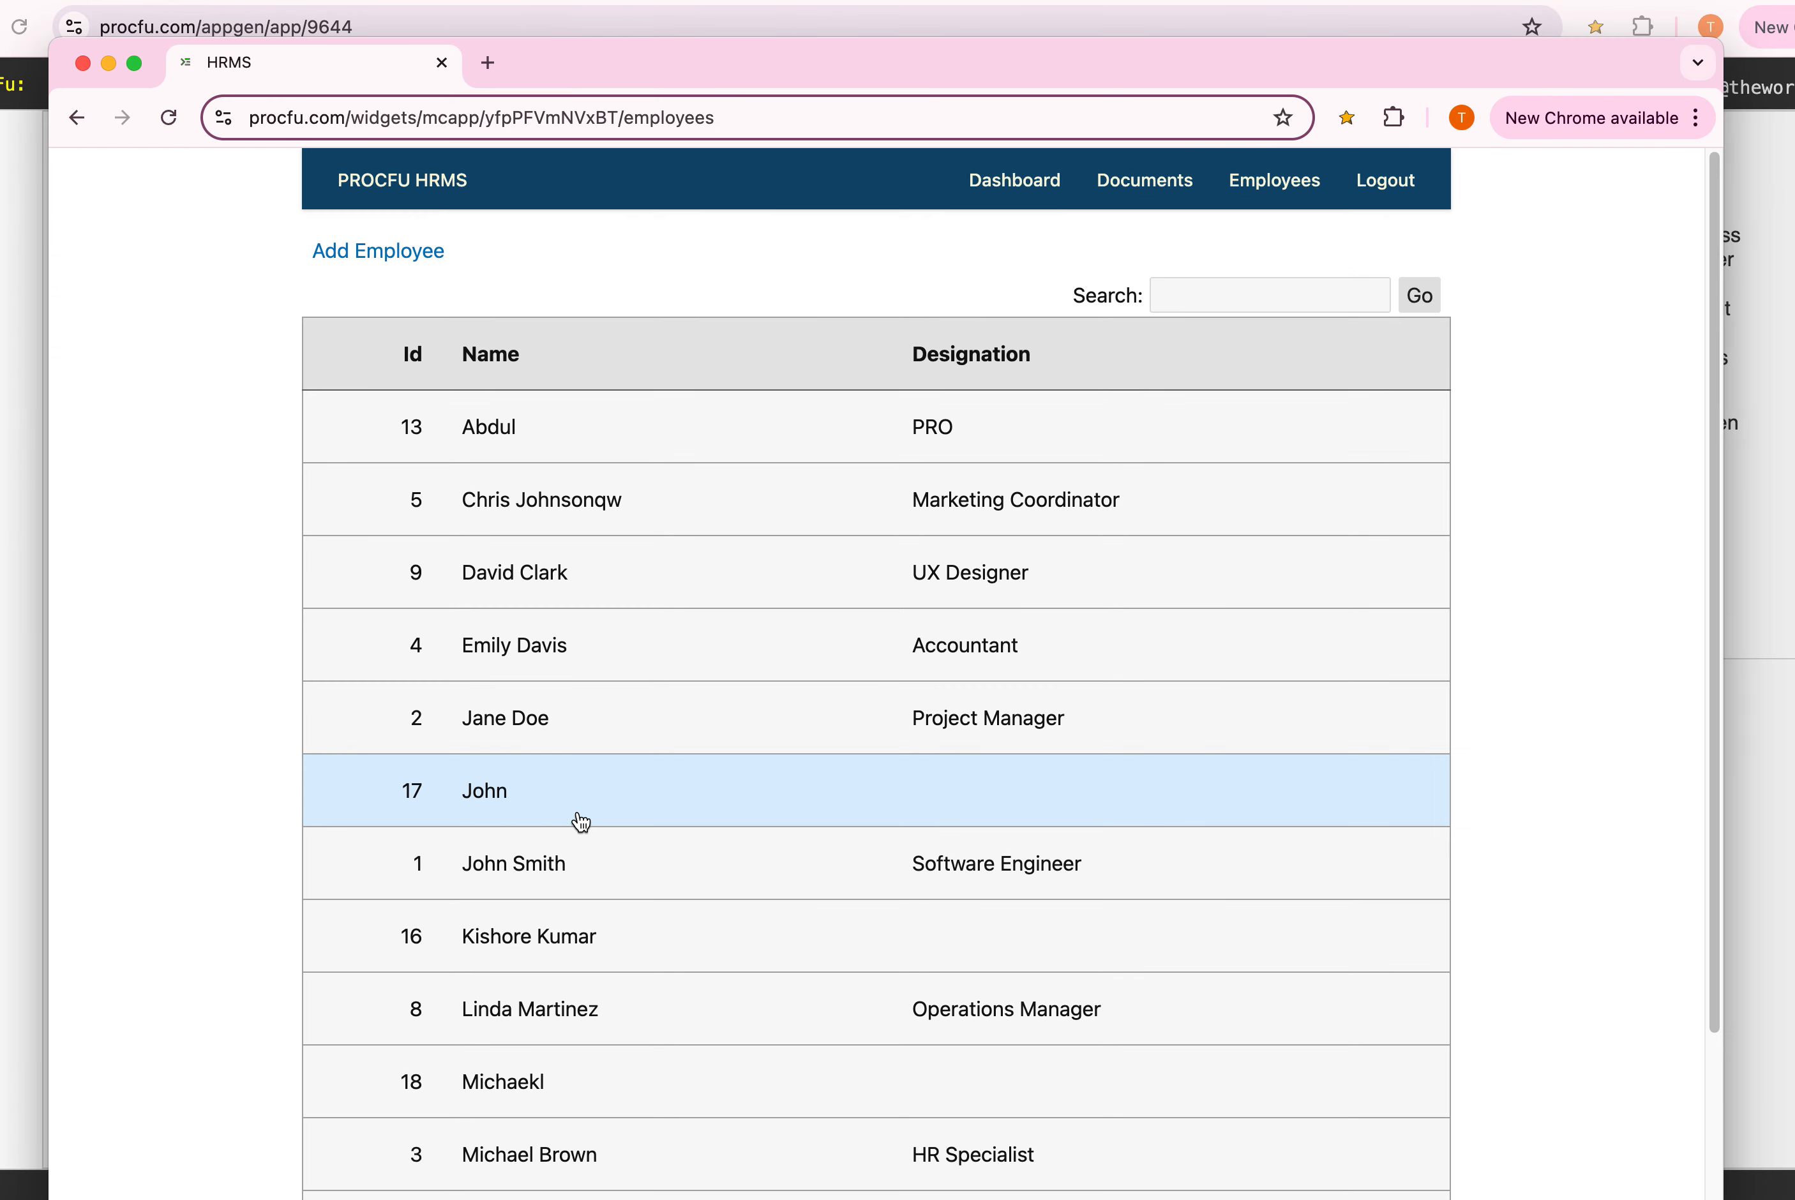
scroll(571, 850, down, 5)
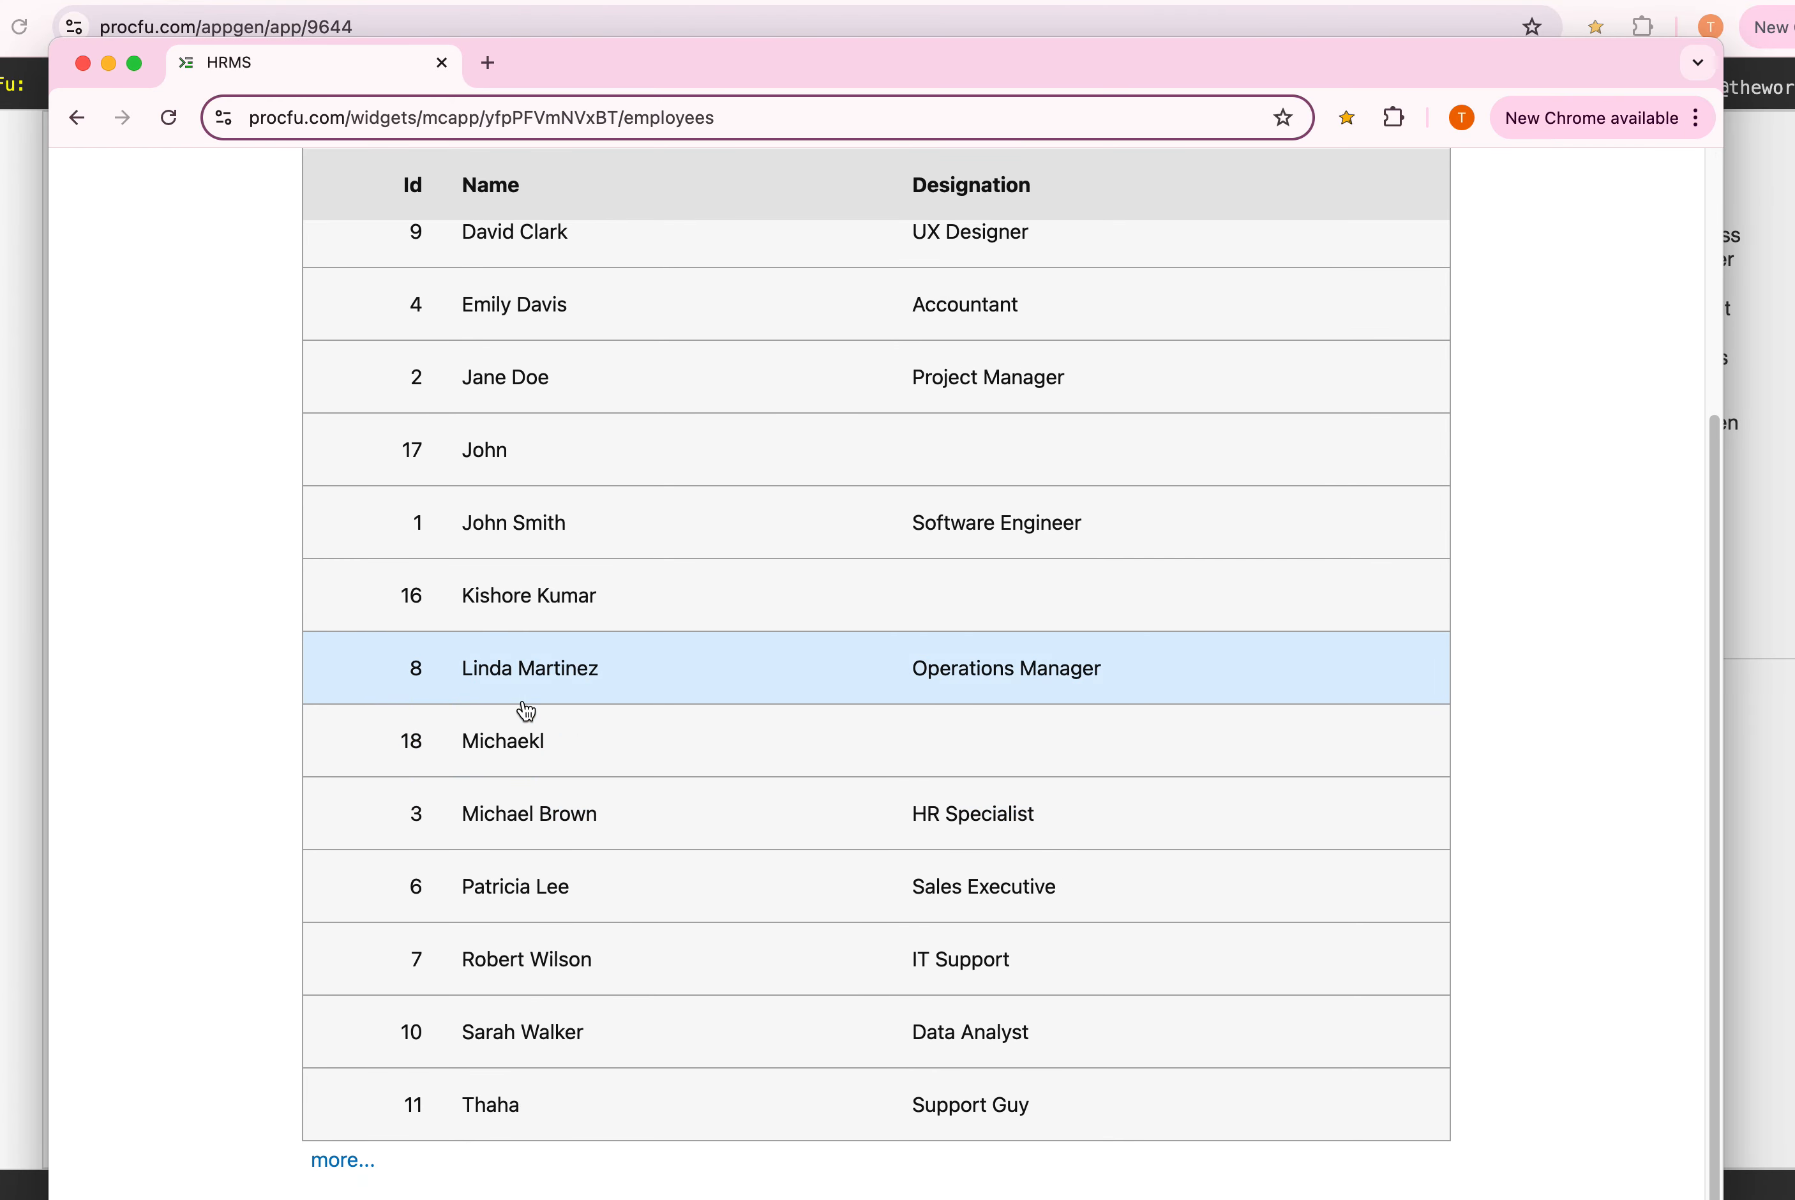
click(541, 745)
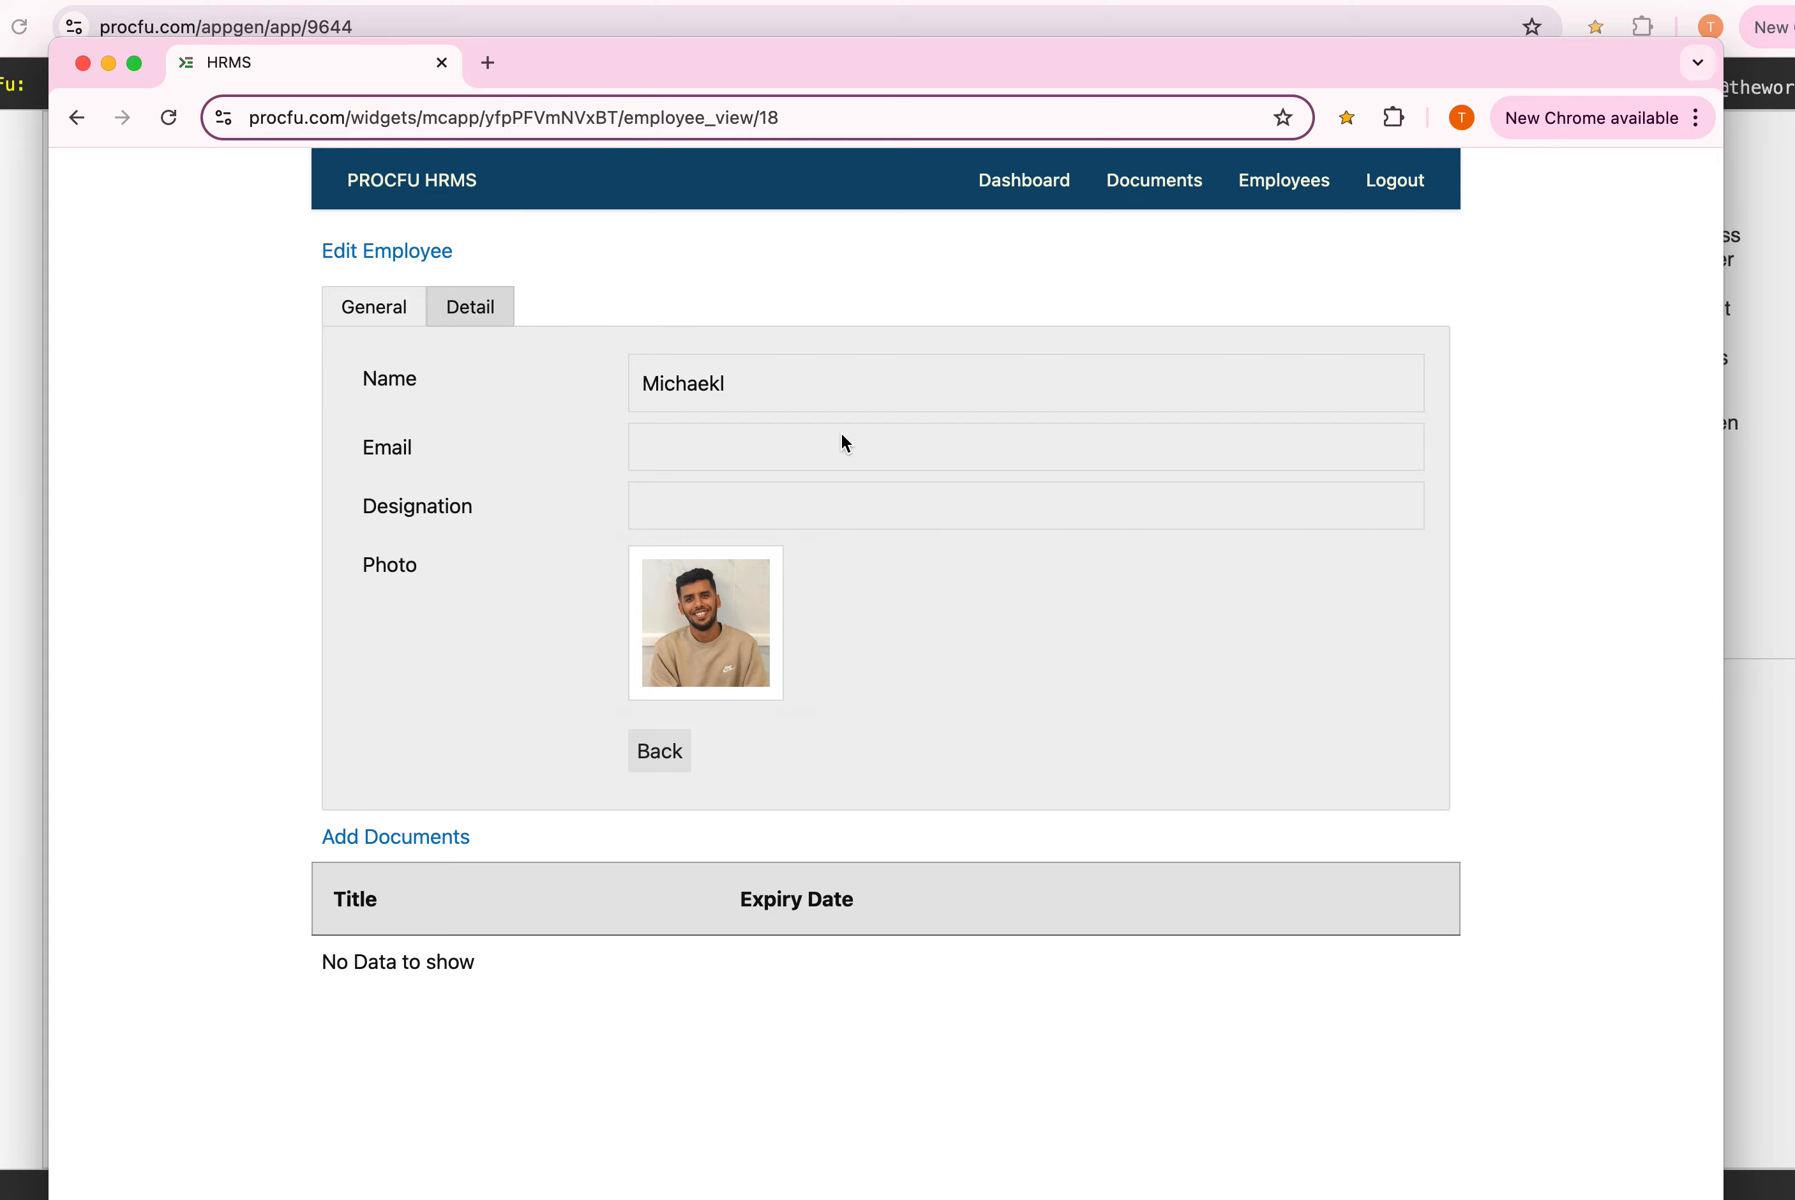
click(686, 614)
click(1372, 402)
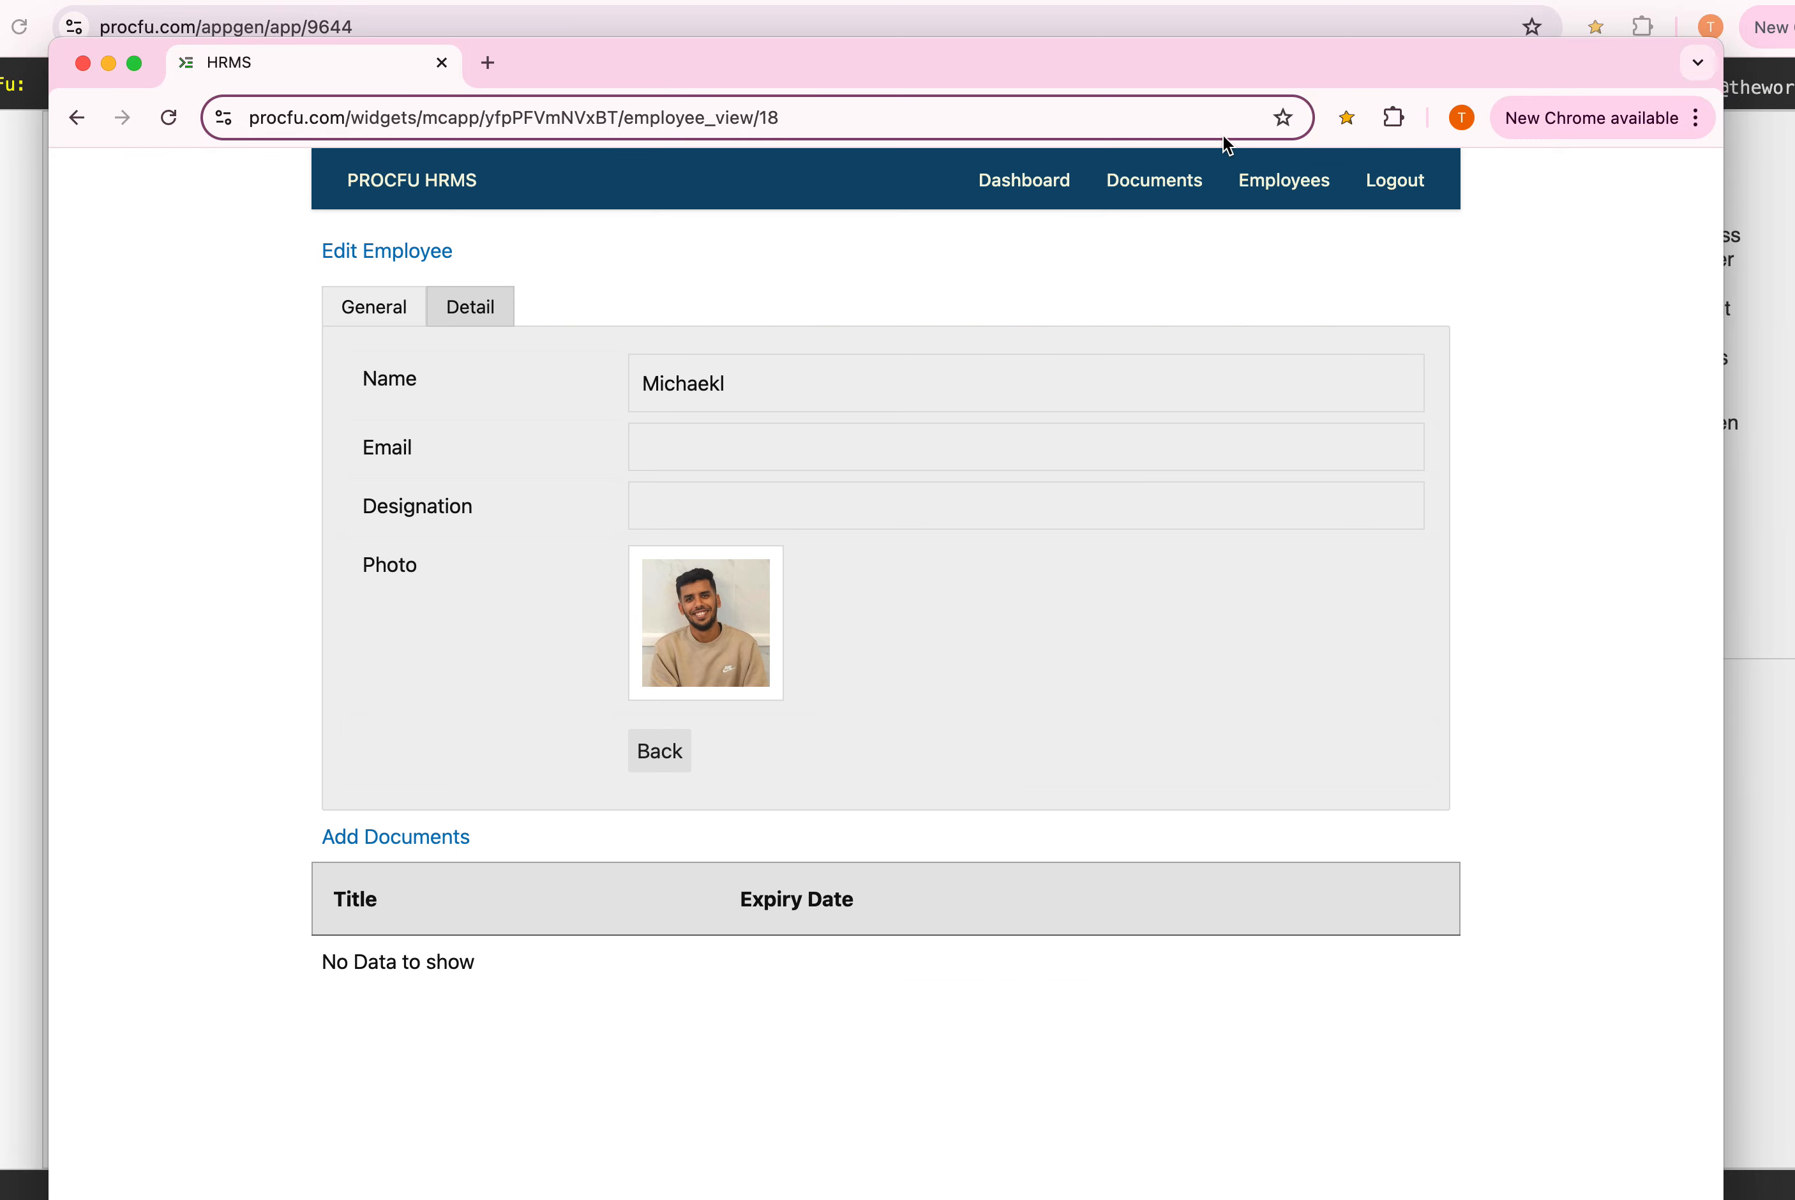
Go to the live app's documents list and open the CPP Certificate document
click(1109, 198)
click(649, 463)
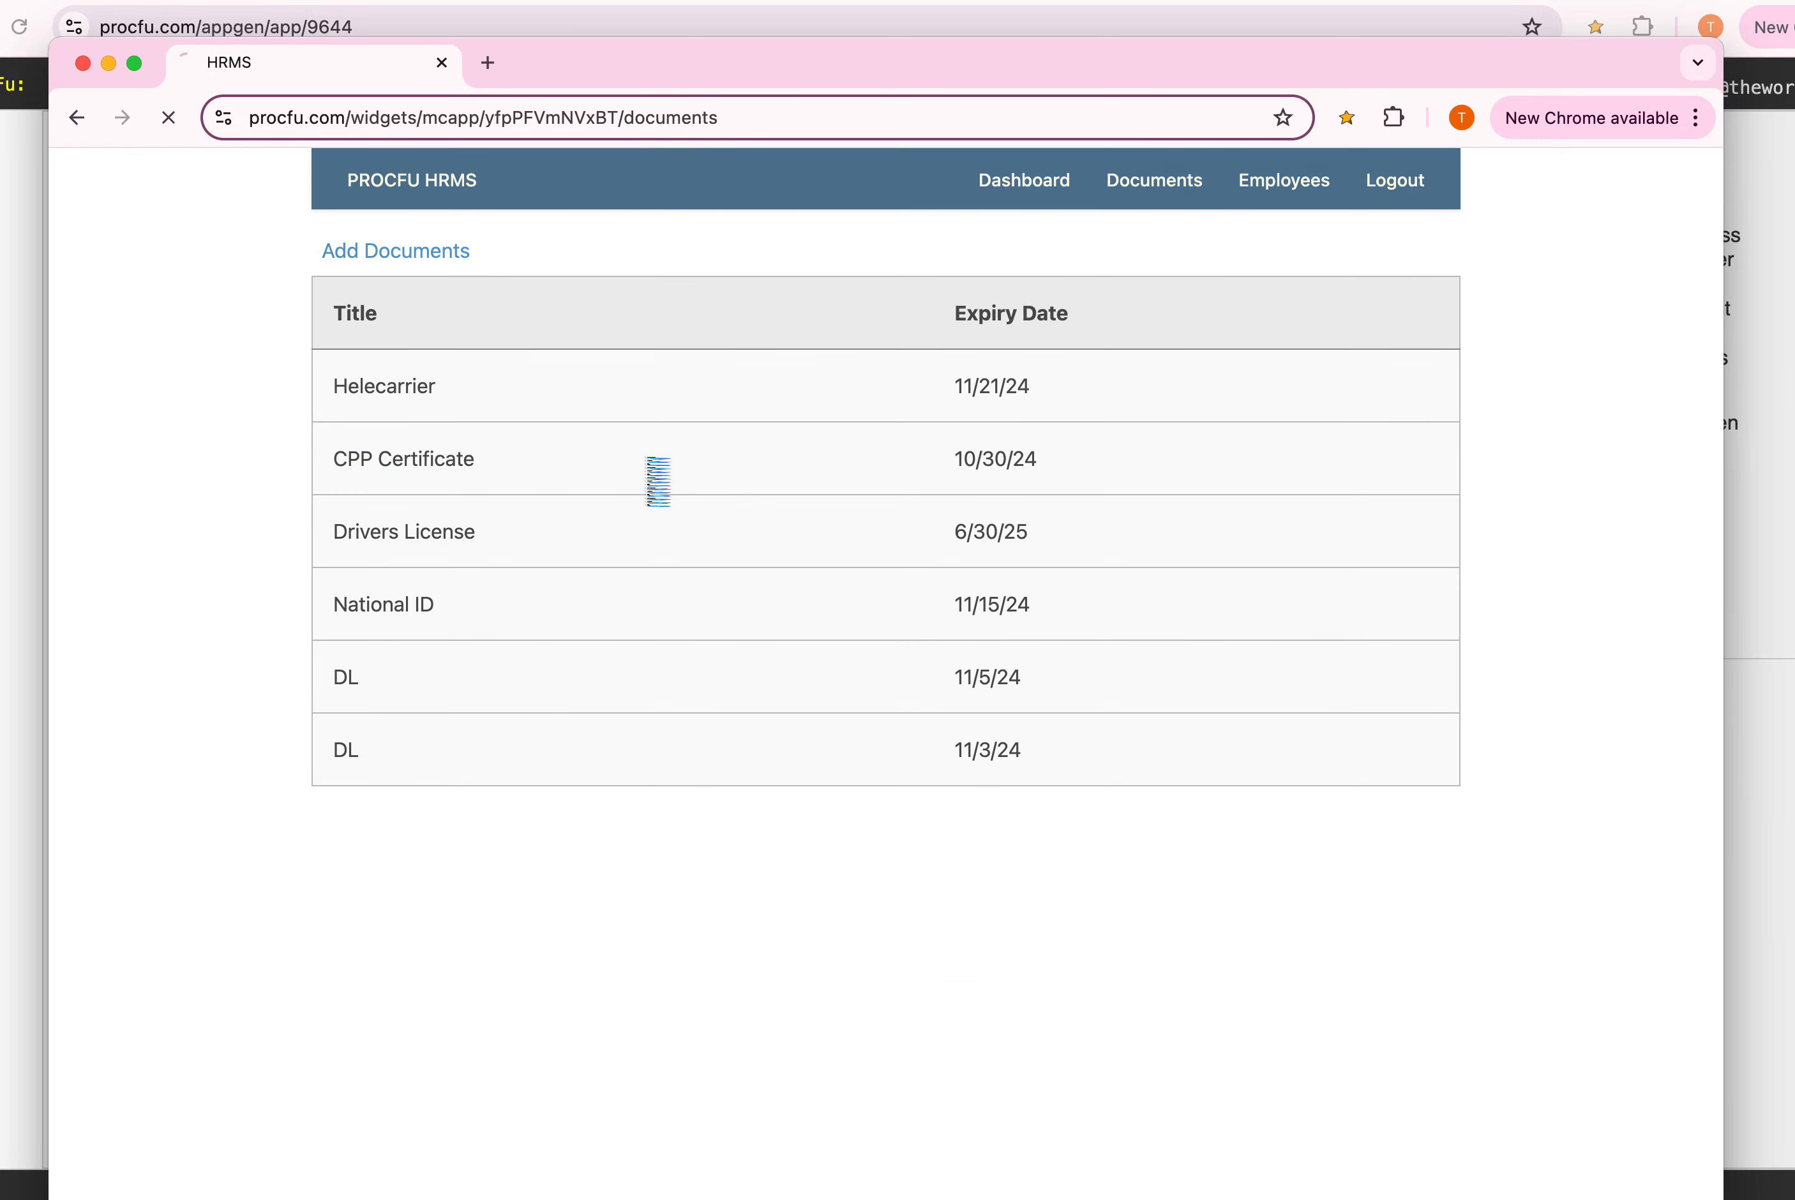